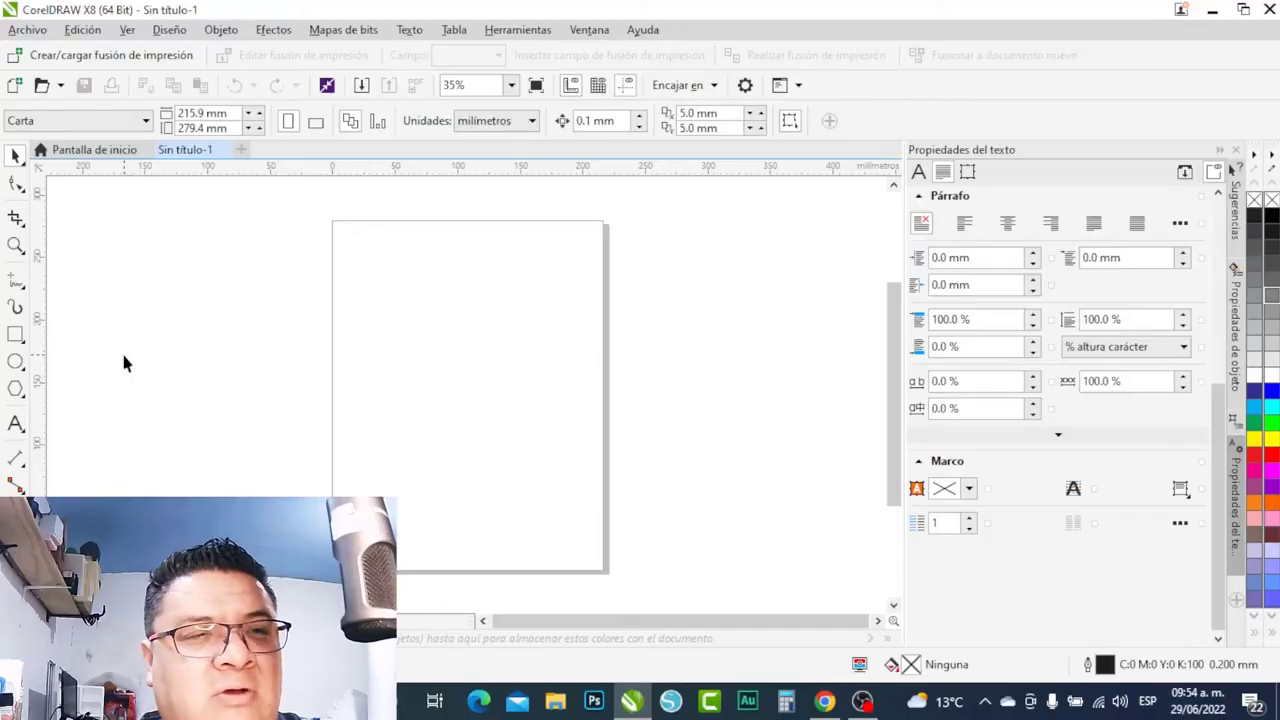
Create a new blank document, keeping the default Carta size, CMYK colour mode and 300 ppp resolution.
{"action": "left_click", "coordinate": [27, 29]}
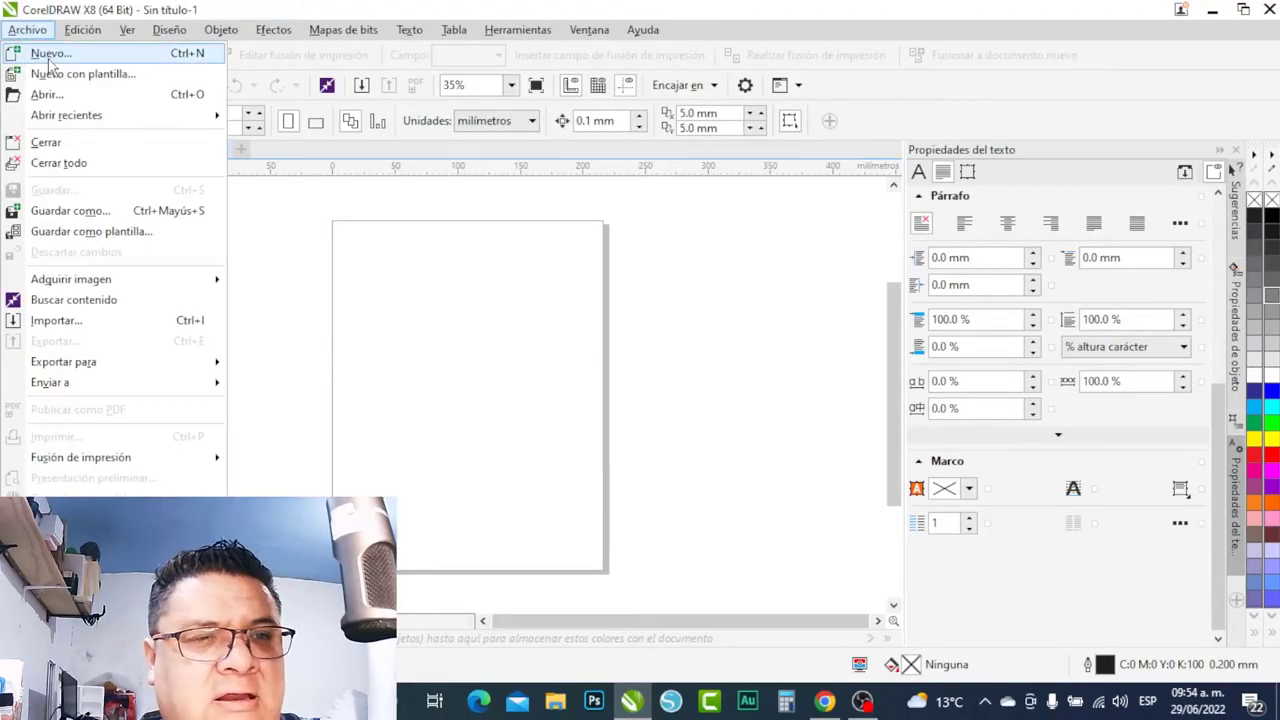
{"action": "left_click", "coordinate": [48, 57]}
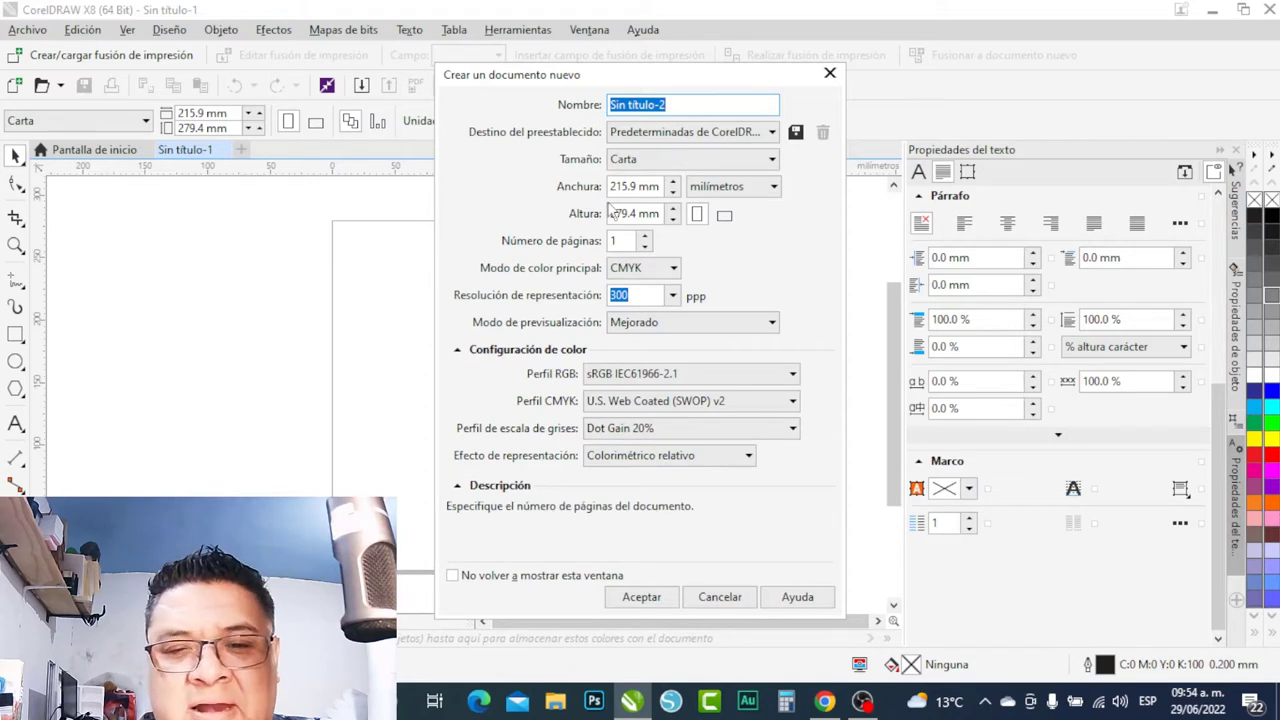
{"action": "left_click", "coordinate": [642, 598]}
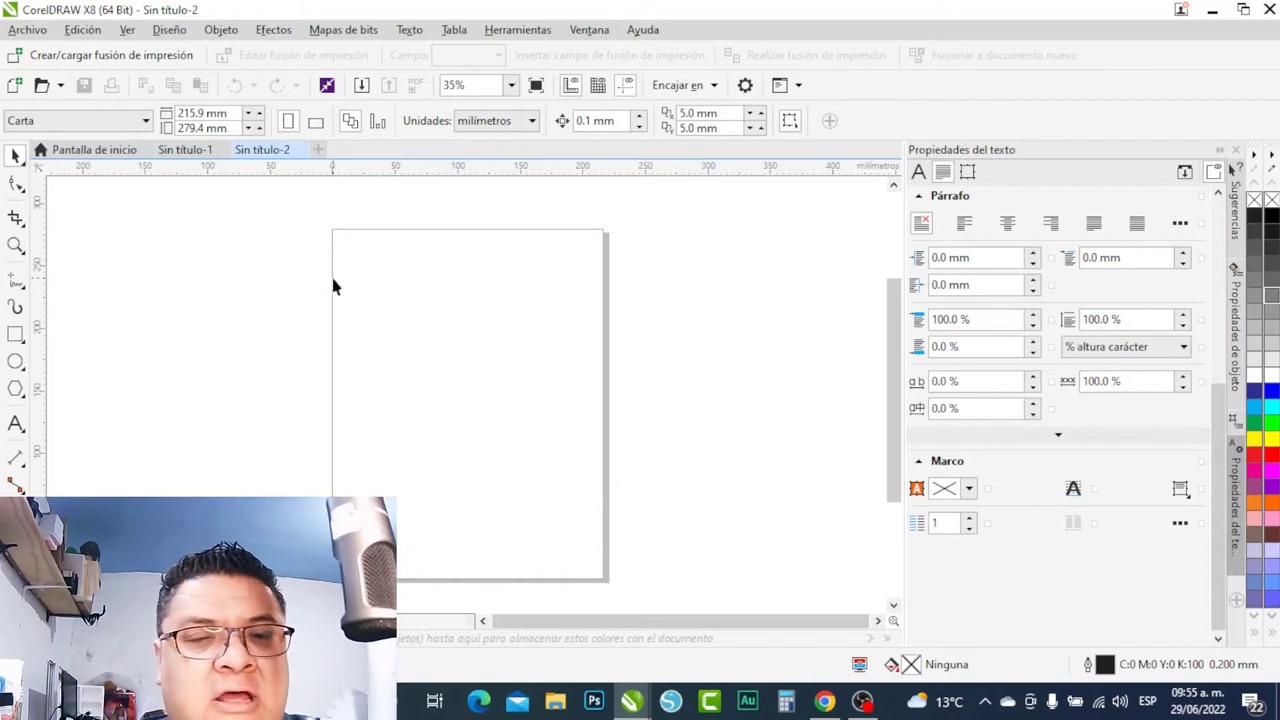
{"action": "left_click_drag", "start_coordinate": [334, 236], "coordinate": [607, 581]}
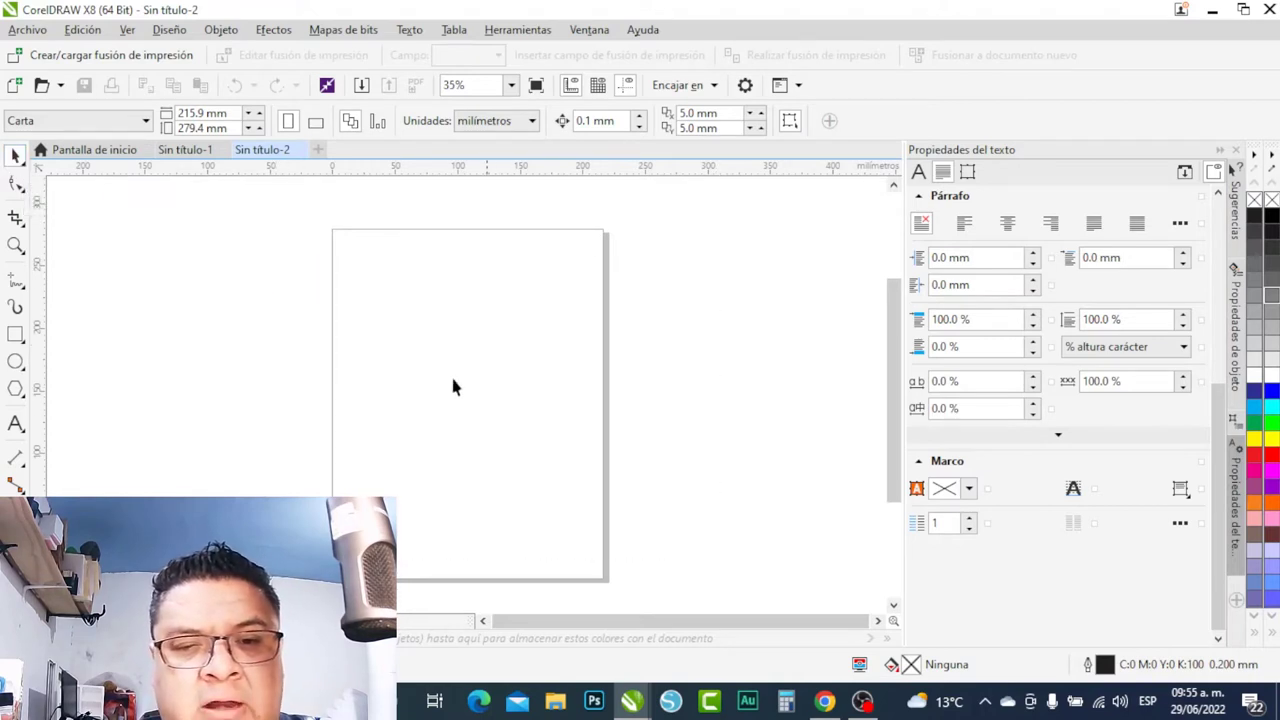
{"action": "left_click", "coordinate": [16, 187]}
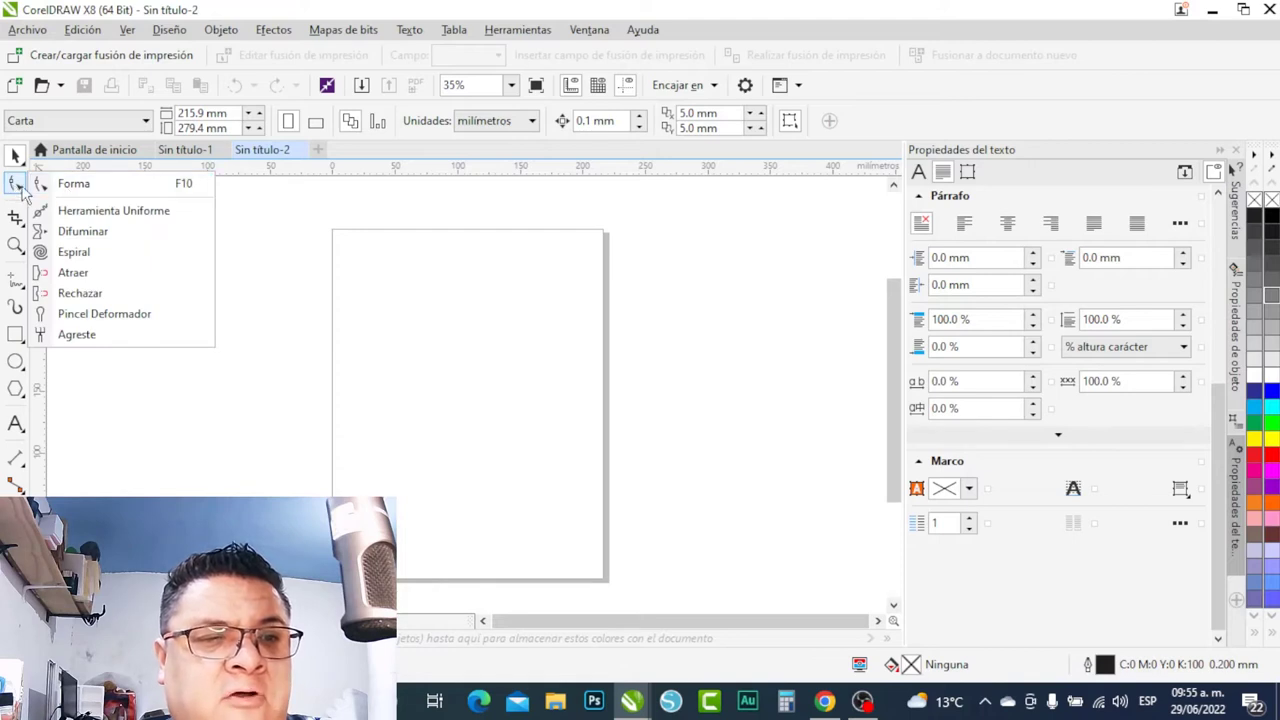
{"action": "left_click", "coordinate": [20, 190]}
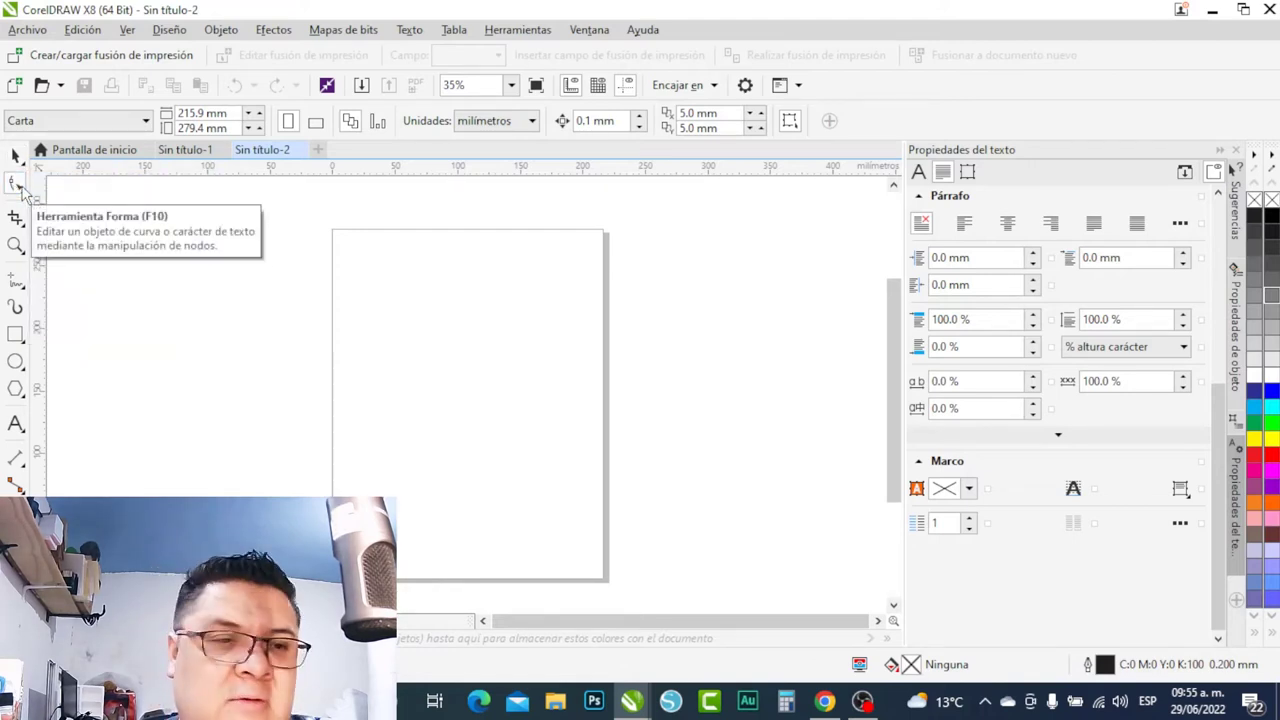
Draw a rectangle about 226 mm wide and 125 mm high across the middle of the page.
{"action": "left_click", "coordinate": [17, 337]}
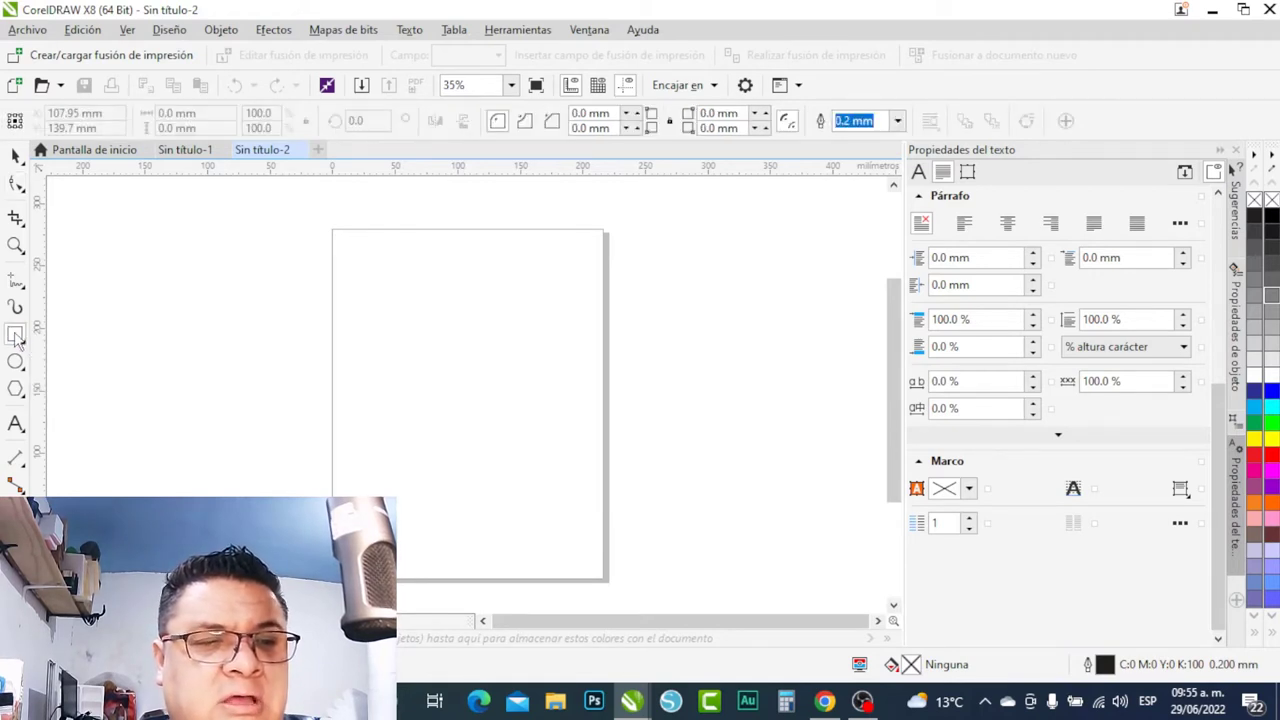
{"action": "mouse_move", "coordinate": [335, 295]}
{"action": "left_mouse_down"}
{"action": "mouse_move", "coordinate": [493, 490]}
{"action": "mouse_move", "coordinate": [586, 435]}
{"action": "mouse_move", "coordinate": [571, 308]}
{"action": "left_mouse_up"}
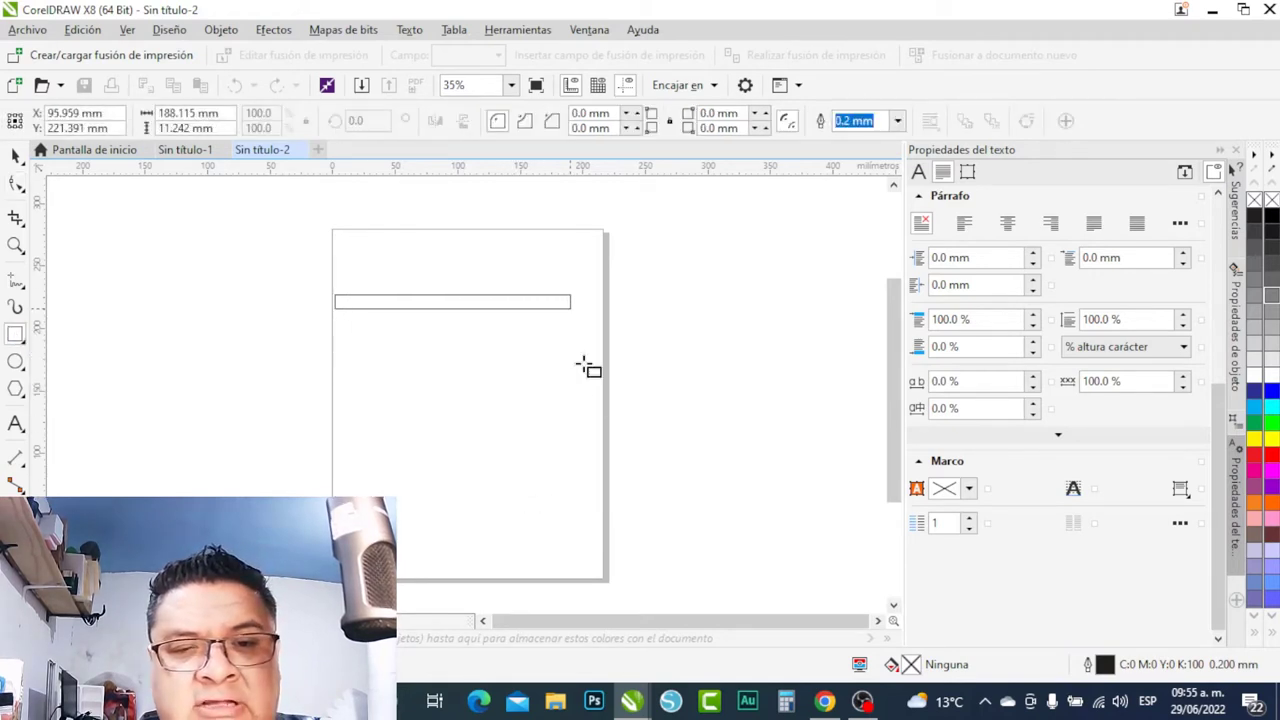
{"action": "left_click_drag", "start_coordinate": [583, 364], "coordinate": [623, 456]}
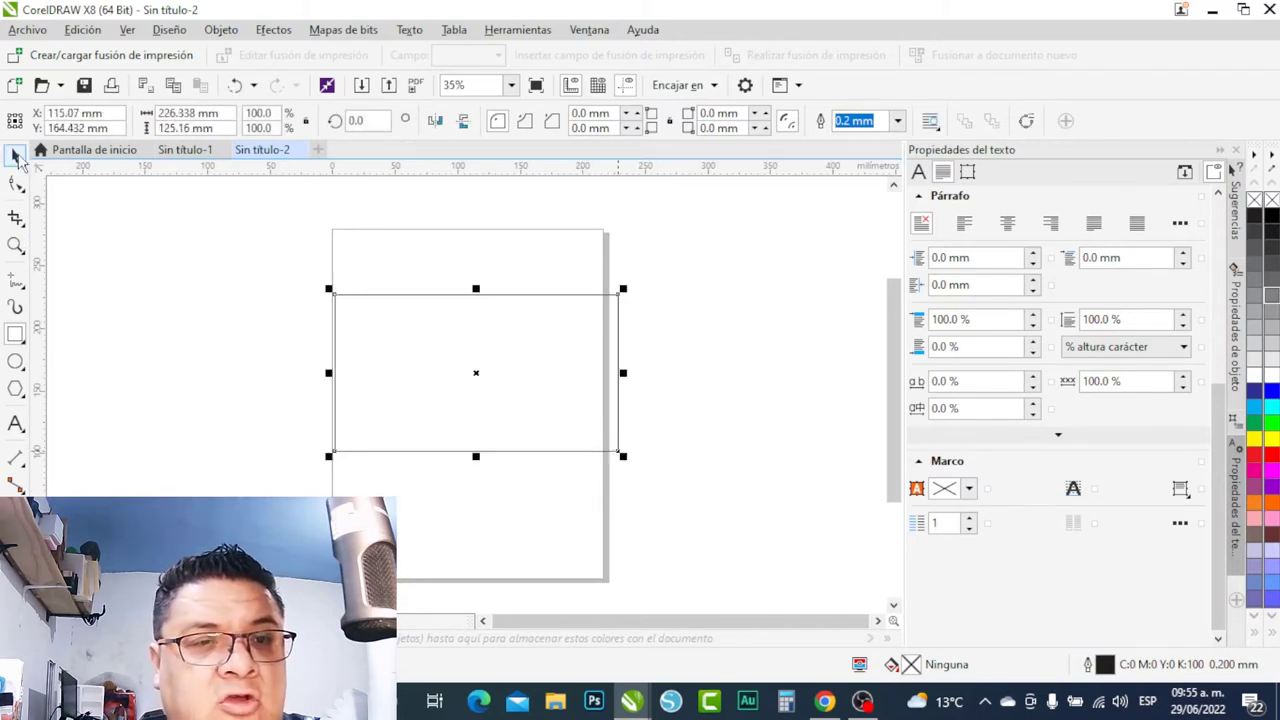
{"action": "left_click", "coordinate": [16, 156]}
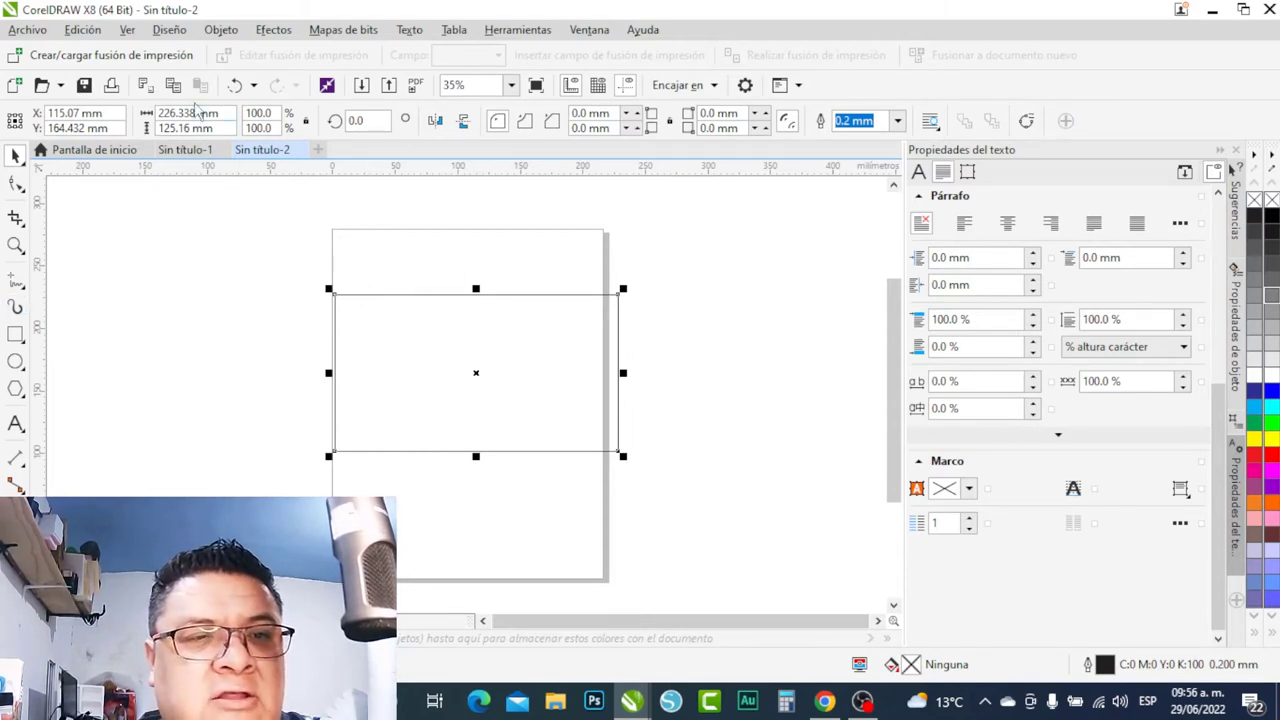
Resize the rectangle to 90 mm wide by 50 mm high and centre it on the page.
{"action": "double_click", "coordinate": [185, 113]}
{"action": "type", "text": "90"}
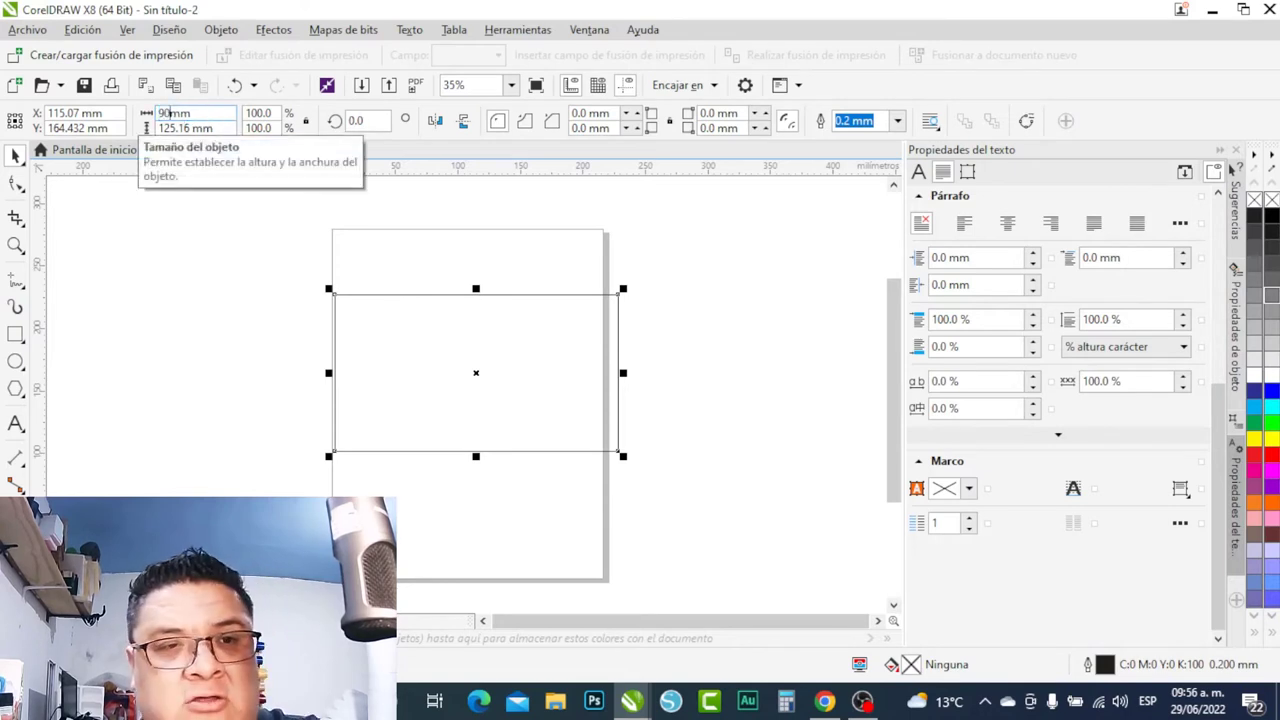
{"action": "key", "text": "Return"}
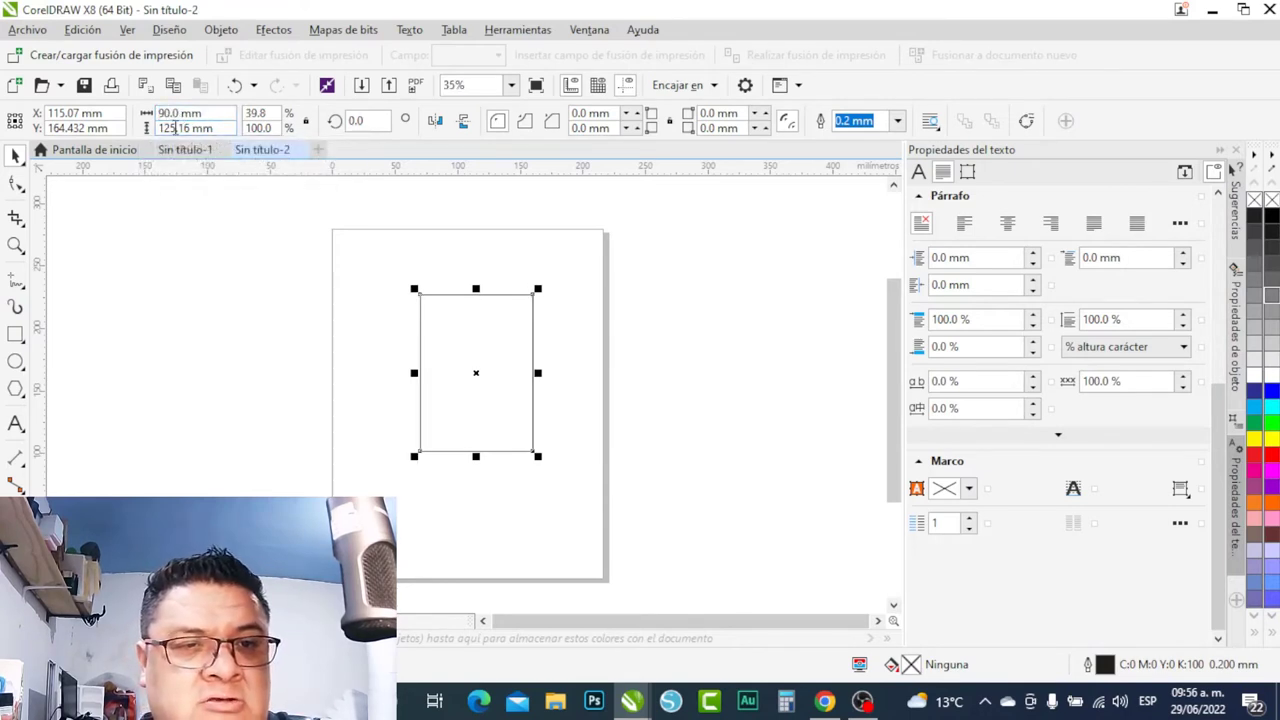
{"action": "double_click", "coordinate": [178, 128]}
{"action": "type", "text": "50"}
{"action": "key", "text": "Return"}
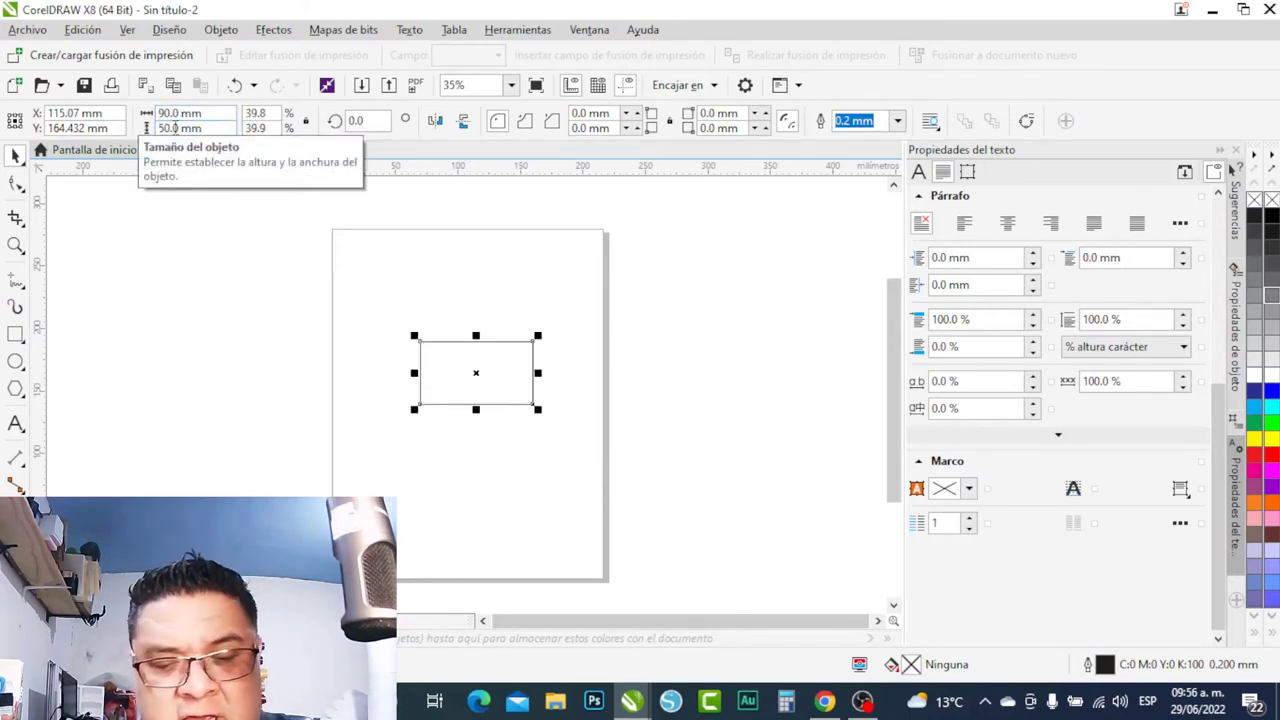
{"action": "key", "text": "p"}
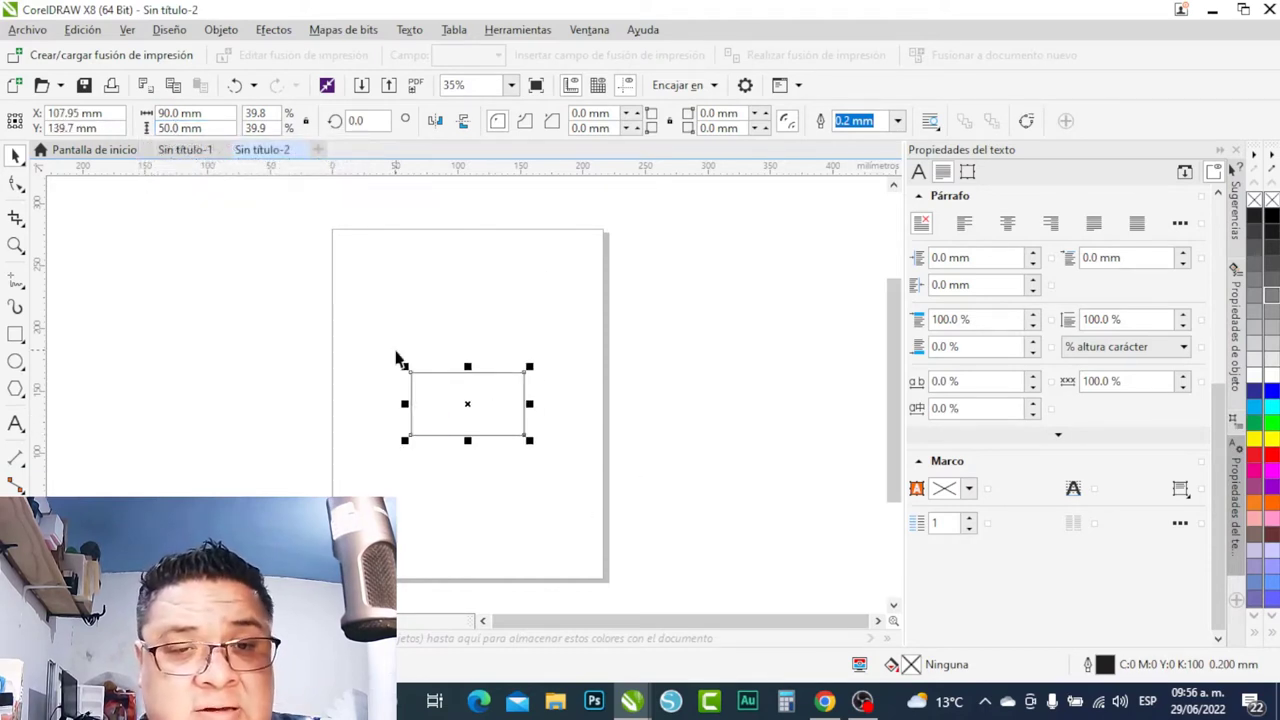
Move the rectangle off the page into the empty area to its right.
{"action": "left_click_drag", "start_coordinate": [453, 404], "coordinate": [720, 333]}
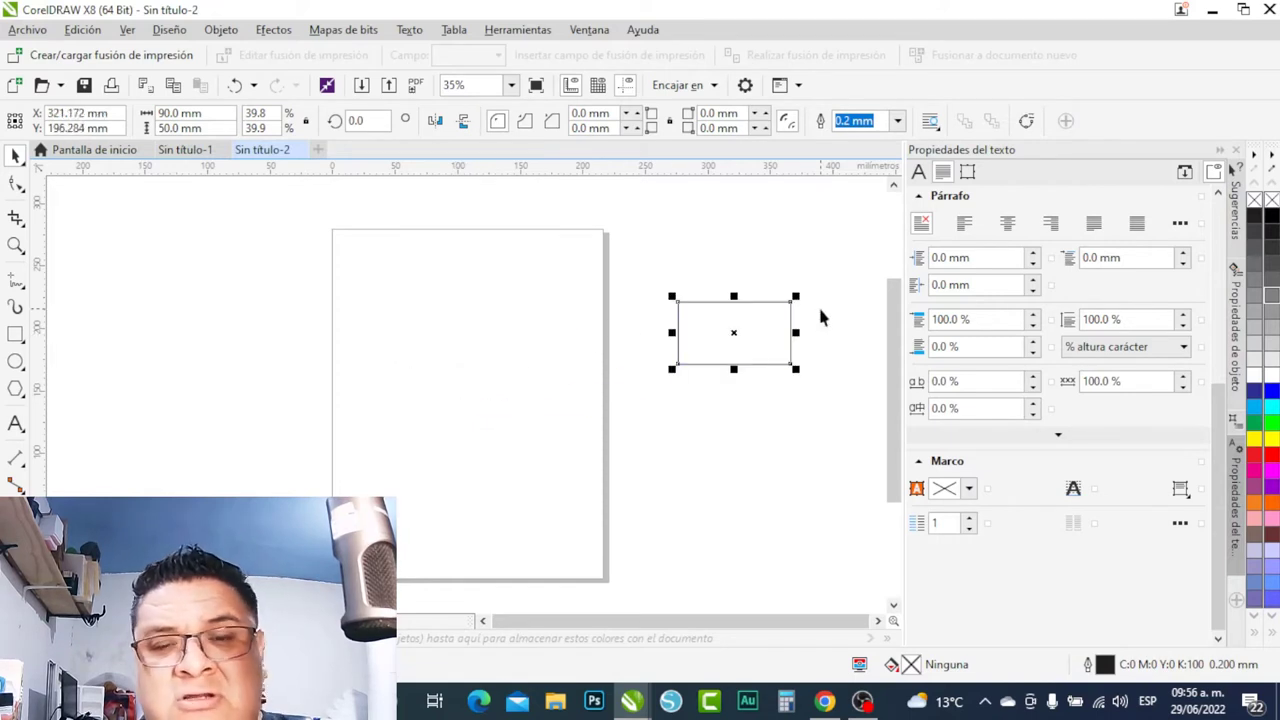
{"action": "left_click", "coordinate": [638, 378]}
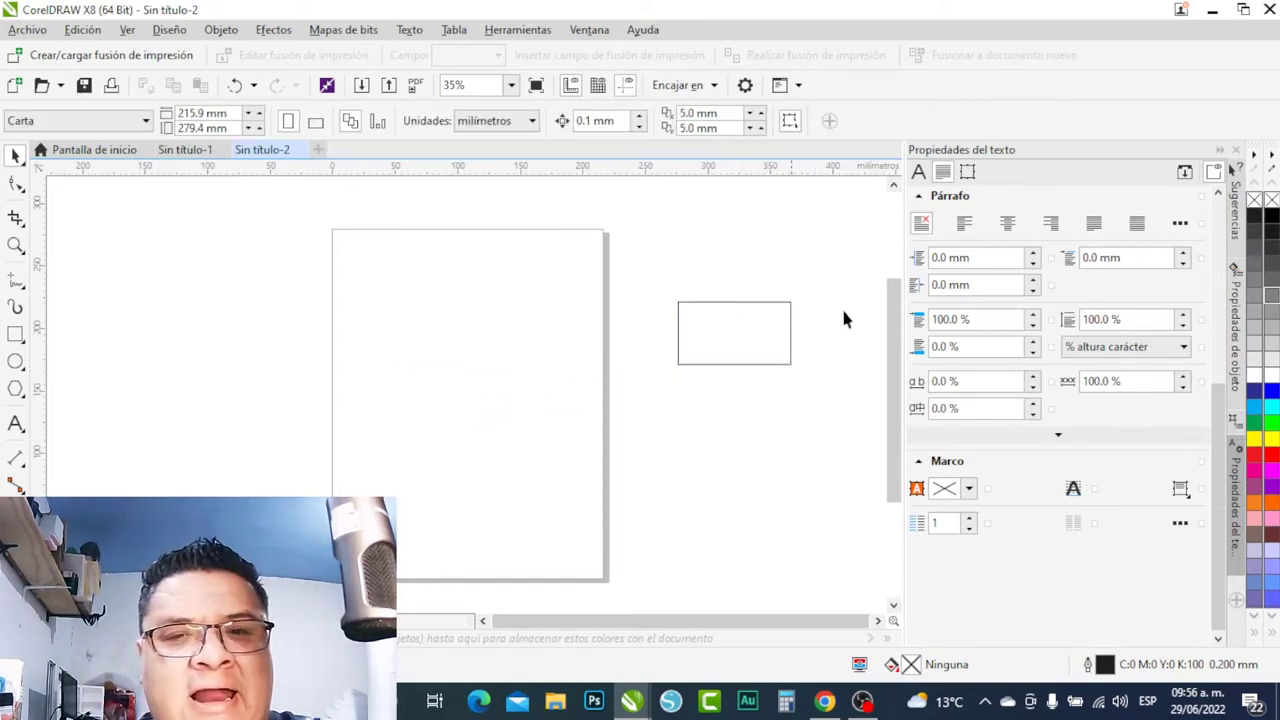
{"action": "left_click", "coordinate": [740, 346]}
{"action": "left_click_drag", "start_coordinate": [740, 346], "coordinate": [730, 392]}
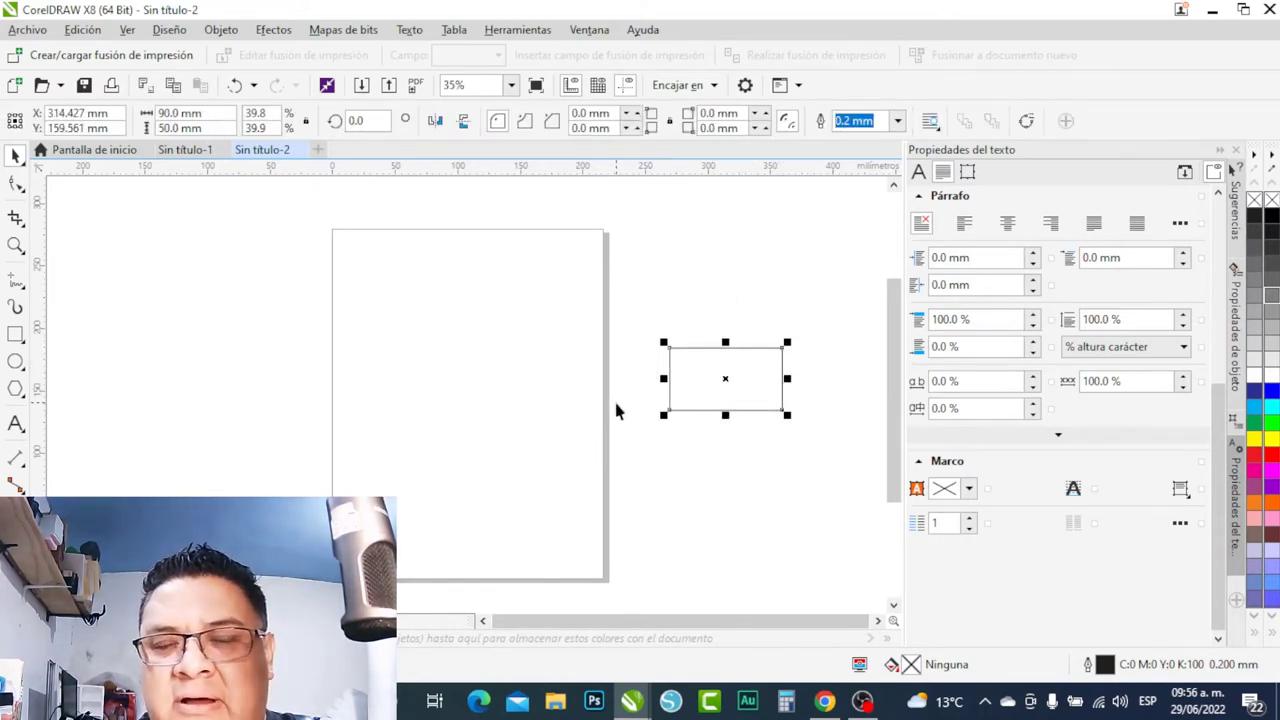
Centre the rectangle from beside the page on the page and fill it with cyan (C:100 M:0 Y:0 K:0).
{"action": "left_click_drag", "start_coordinate": [827, 449], "coordinate": [585, 290]}
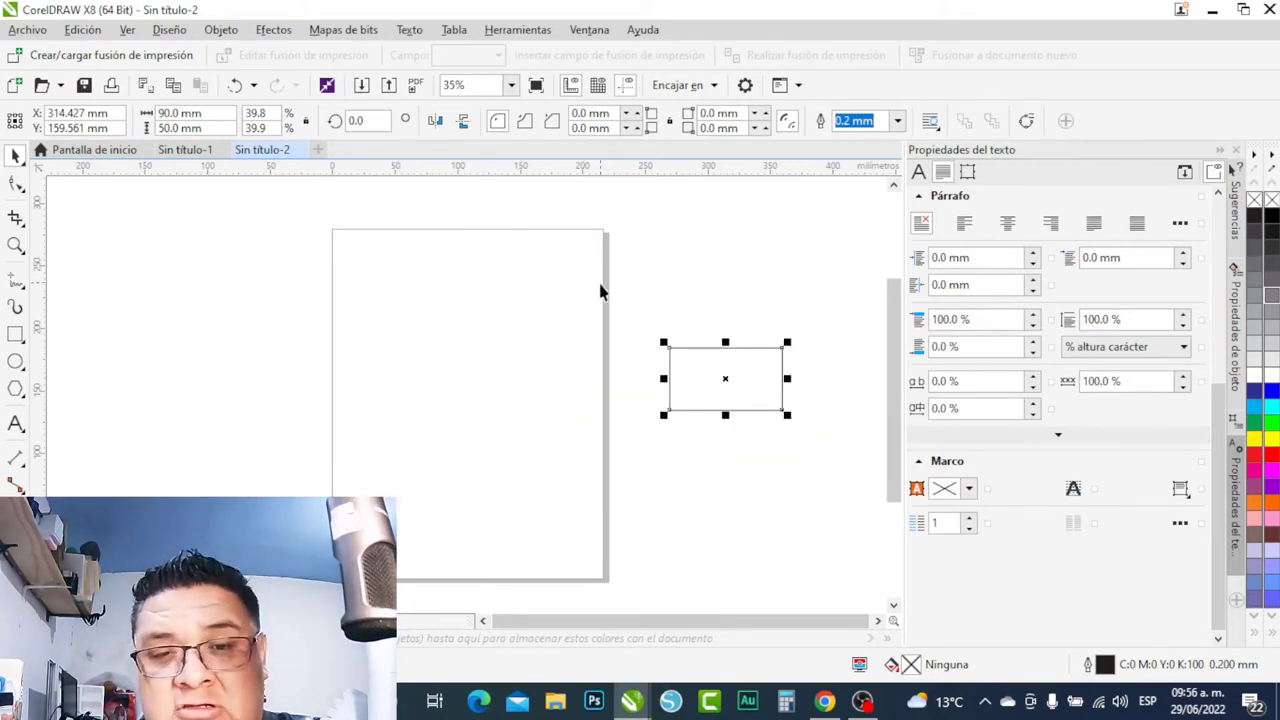
{"action": "left_click", "coordinate": [831, 485]}
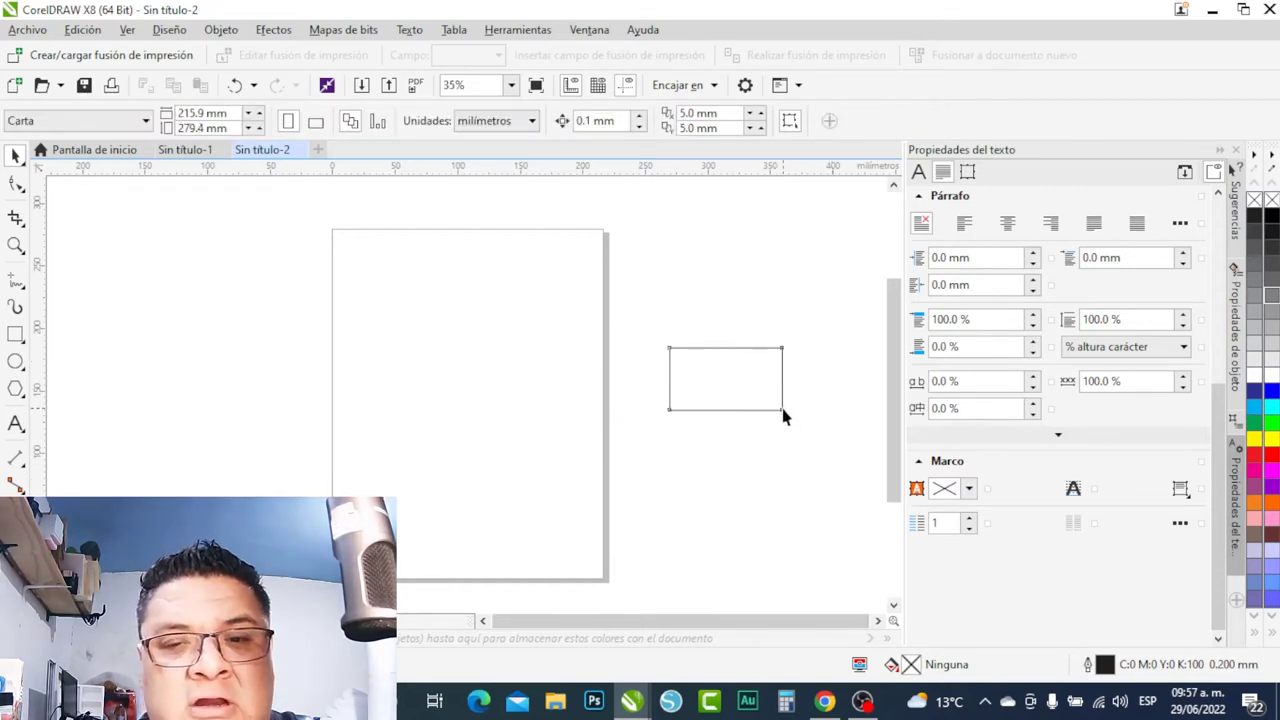
{"action": "left_click", "coordinate": [783, 411]}
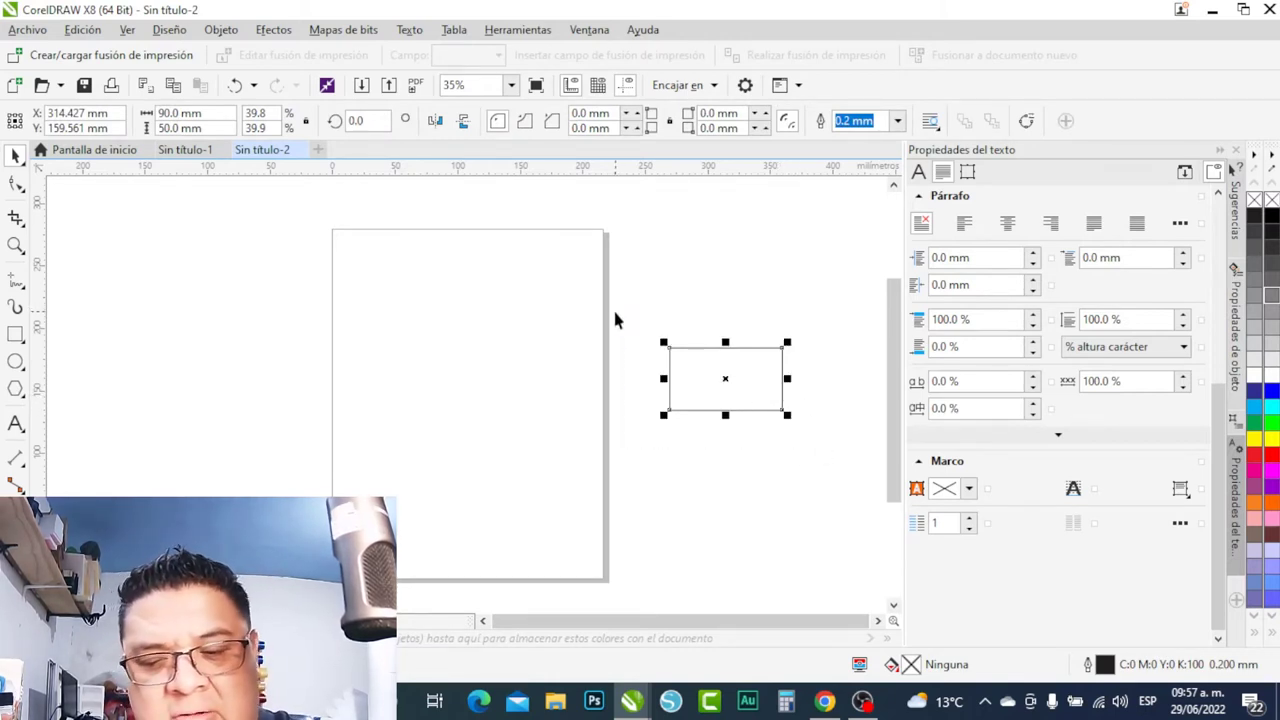
{"action": "key", "text": "p"}
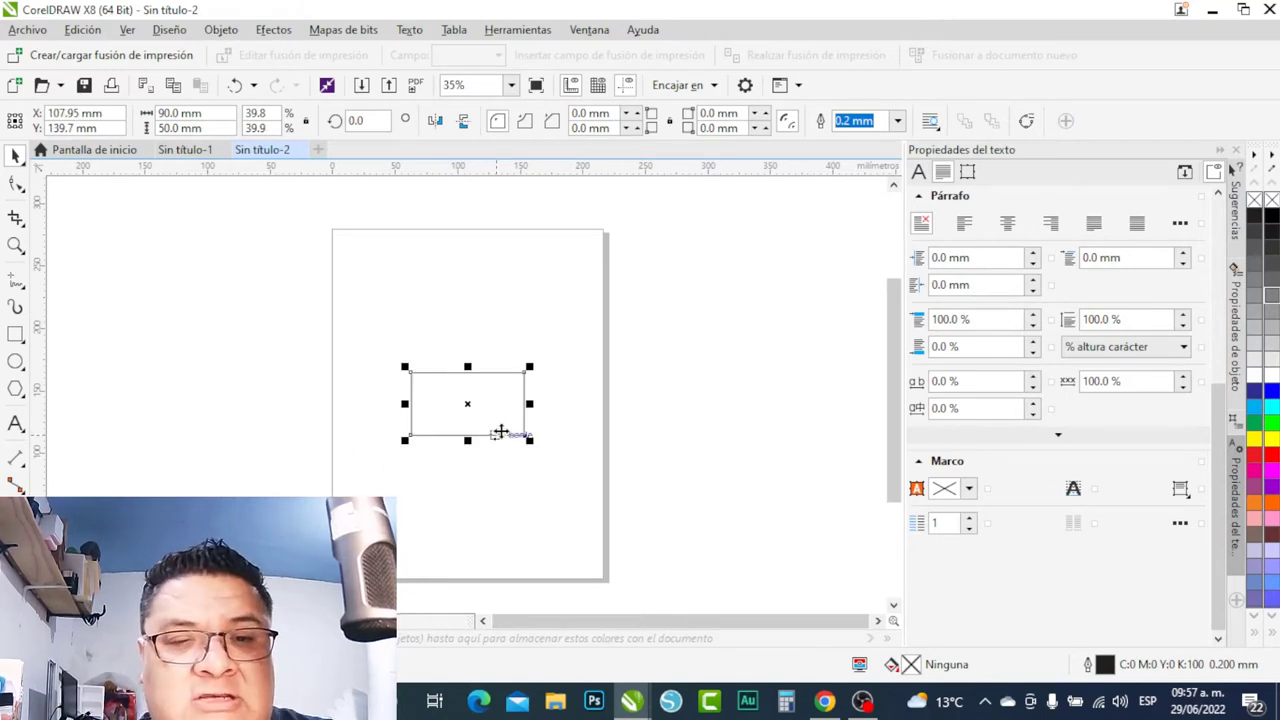
{"action": "left_click", "coordinate": [1255, 393]}
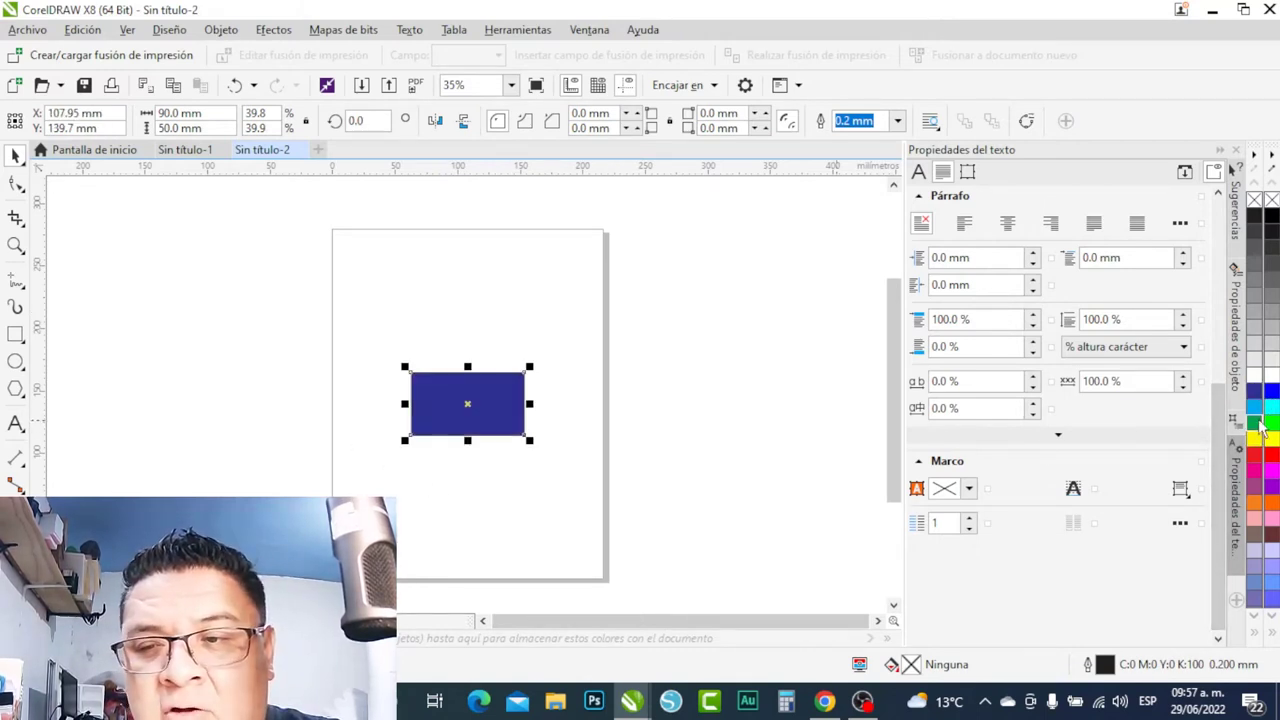
{"action": "left_click", "coordinate": [1255, 407]}
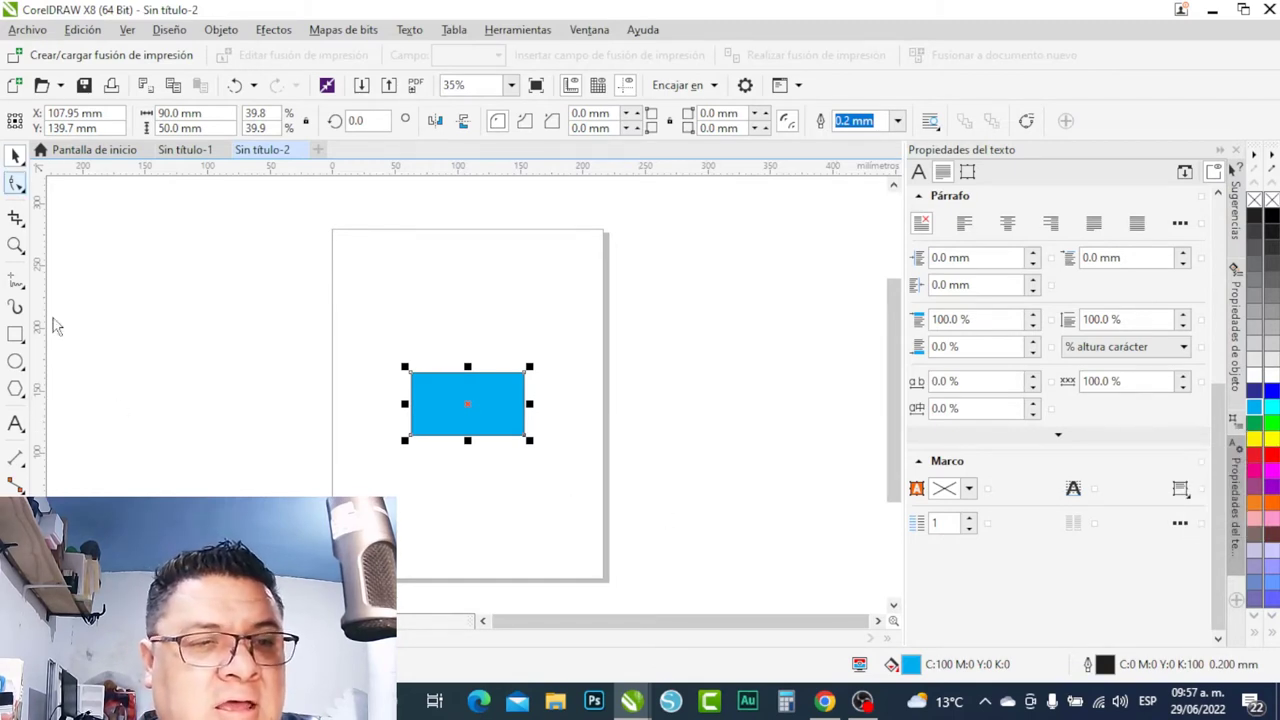
Add the artistic text TEXTO below the cyan rectangle and centre it on the page.
{"action": "left_click", "coordinate": [15, 424]}
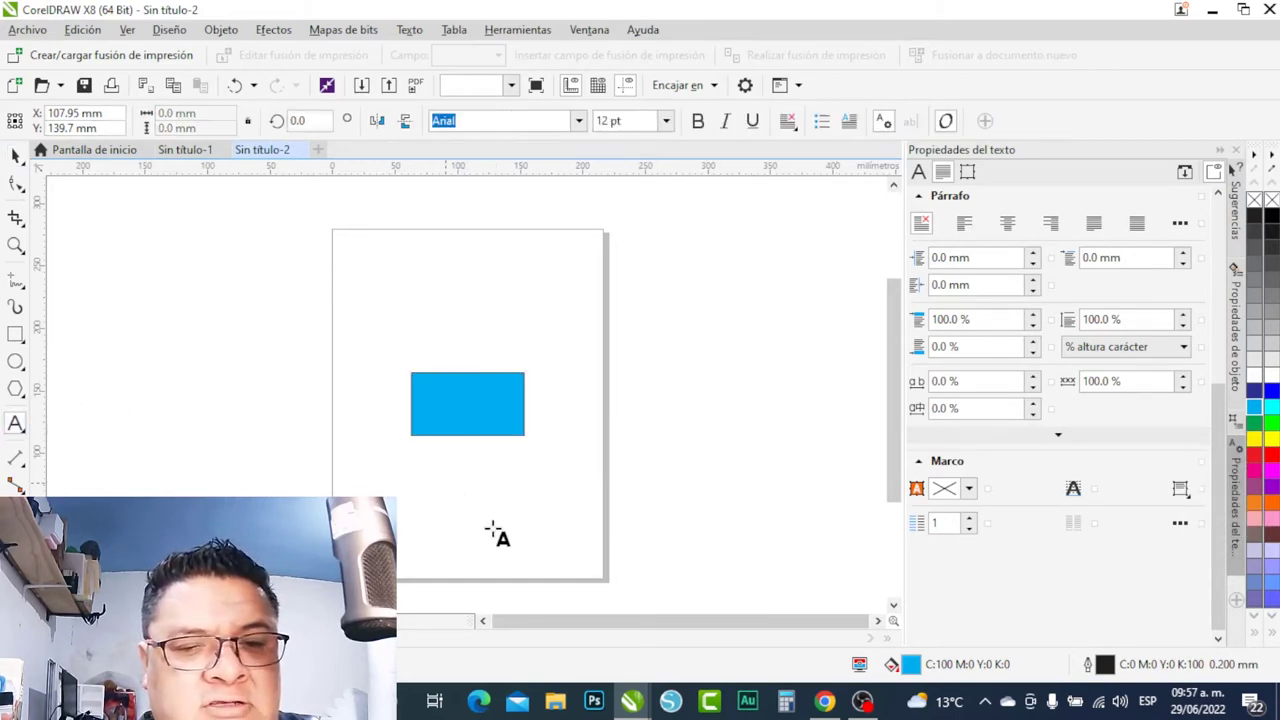
{"action": "left_click", "coordinate": [446, 478]}
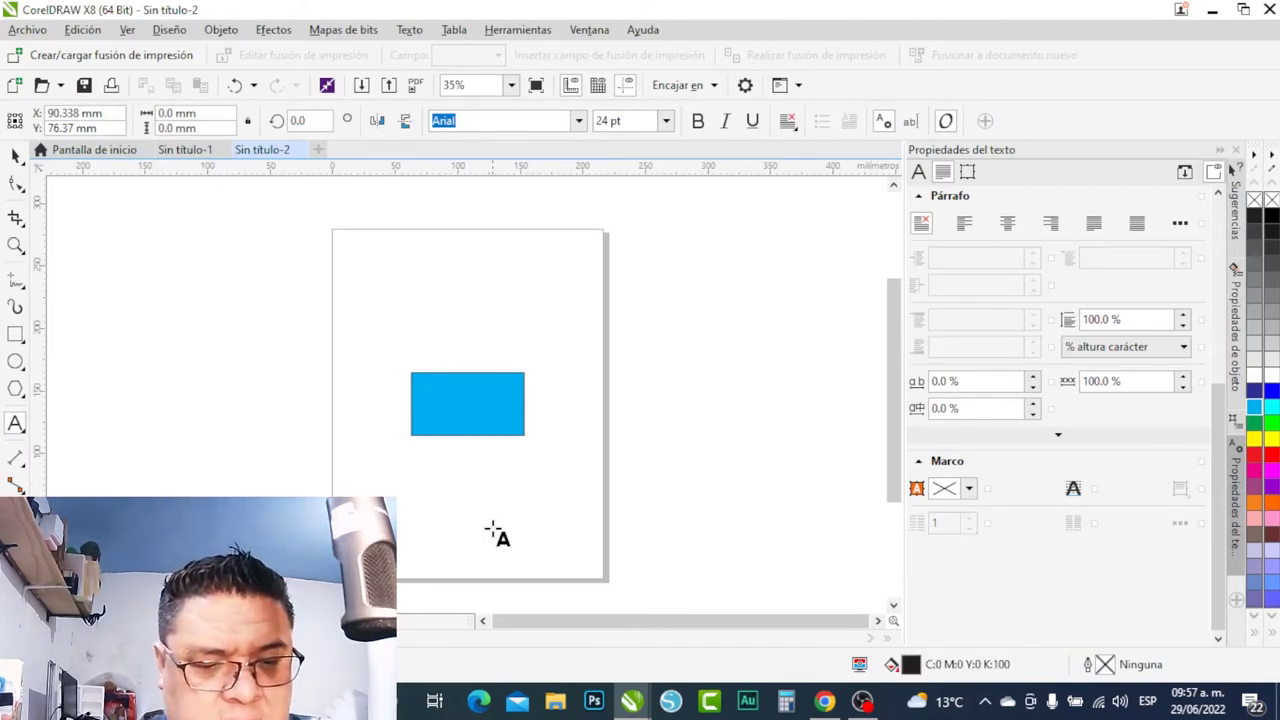
{"action": "type", "text": "TEXTO"}
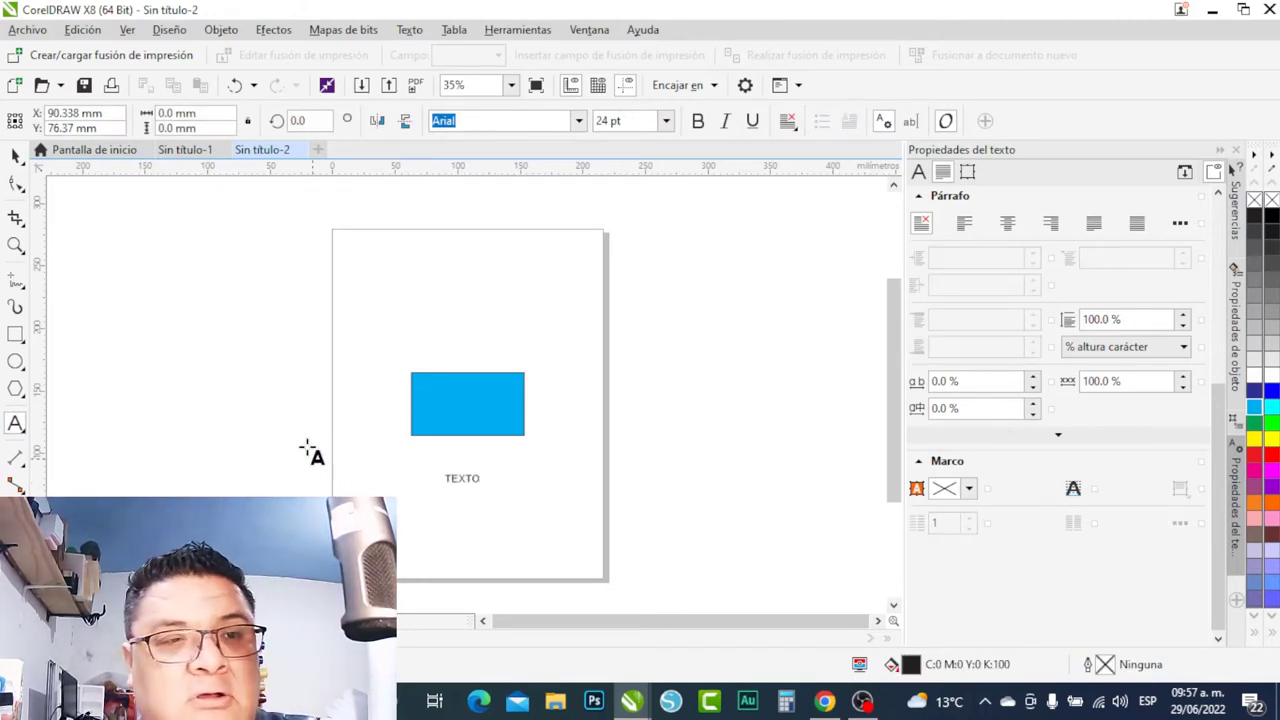
{"action": "key", "text": "ctrl+space"}
{"action": "left_click", "coordinate": [15, 158]}
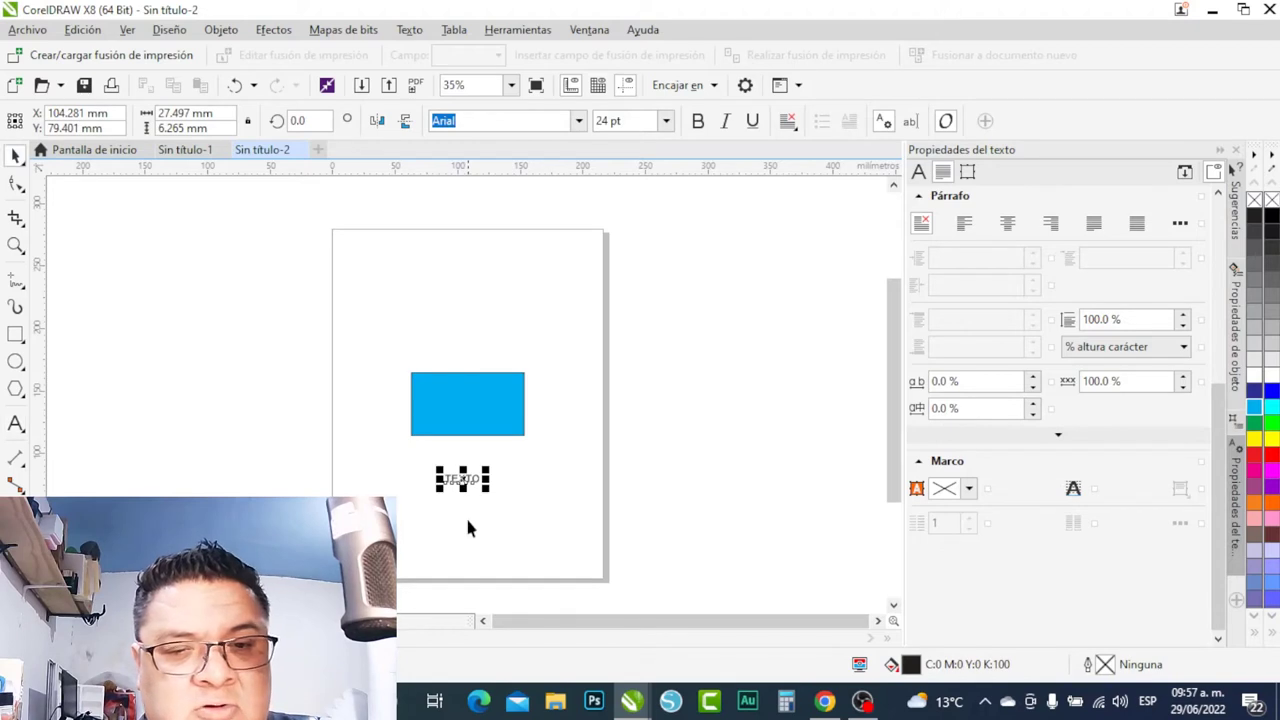
{"action": "key", "text": "p"}
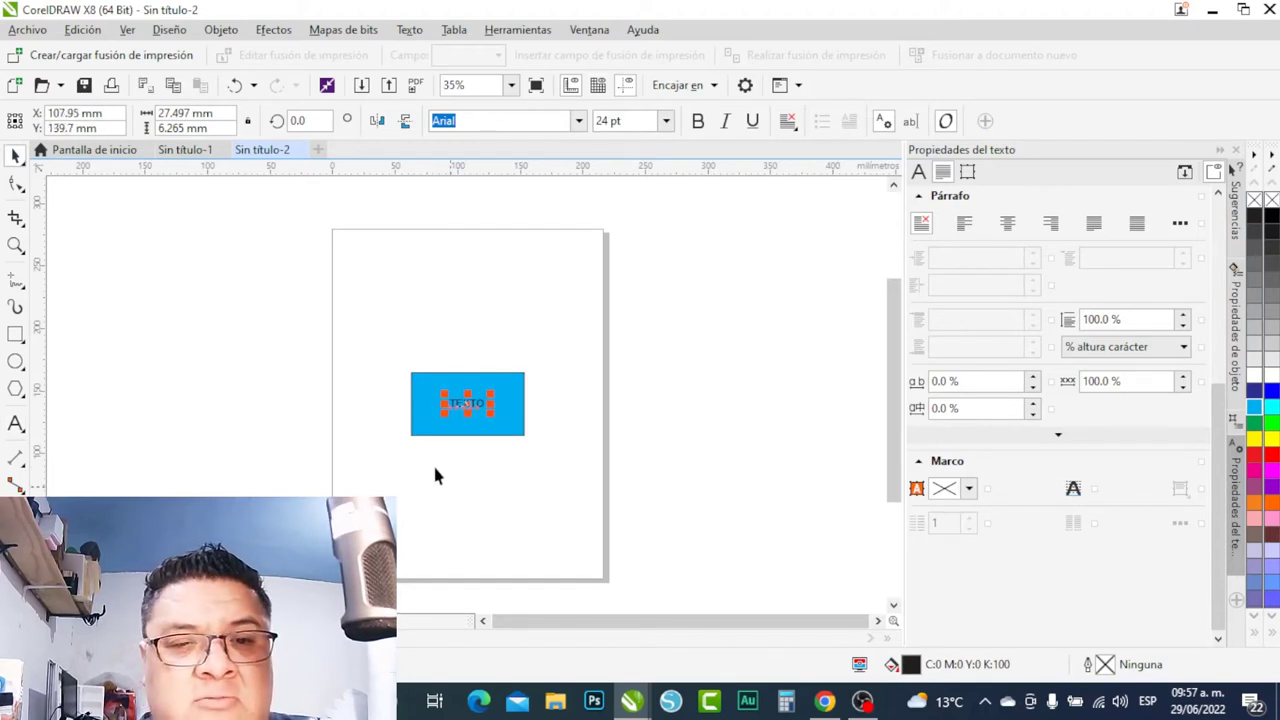
Enlarge the text TEXTO proportionally from its centre to about 49 mm wide.
{"action": "scroll", "coordinate": [489, 441], "scroll_direction": "up", "scroll_amount": 2}
{"action": "scroll", "coordinate": [495, 435], "scroll_direction": "up", "scroll_amount": 3}
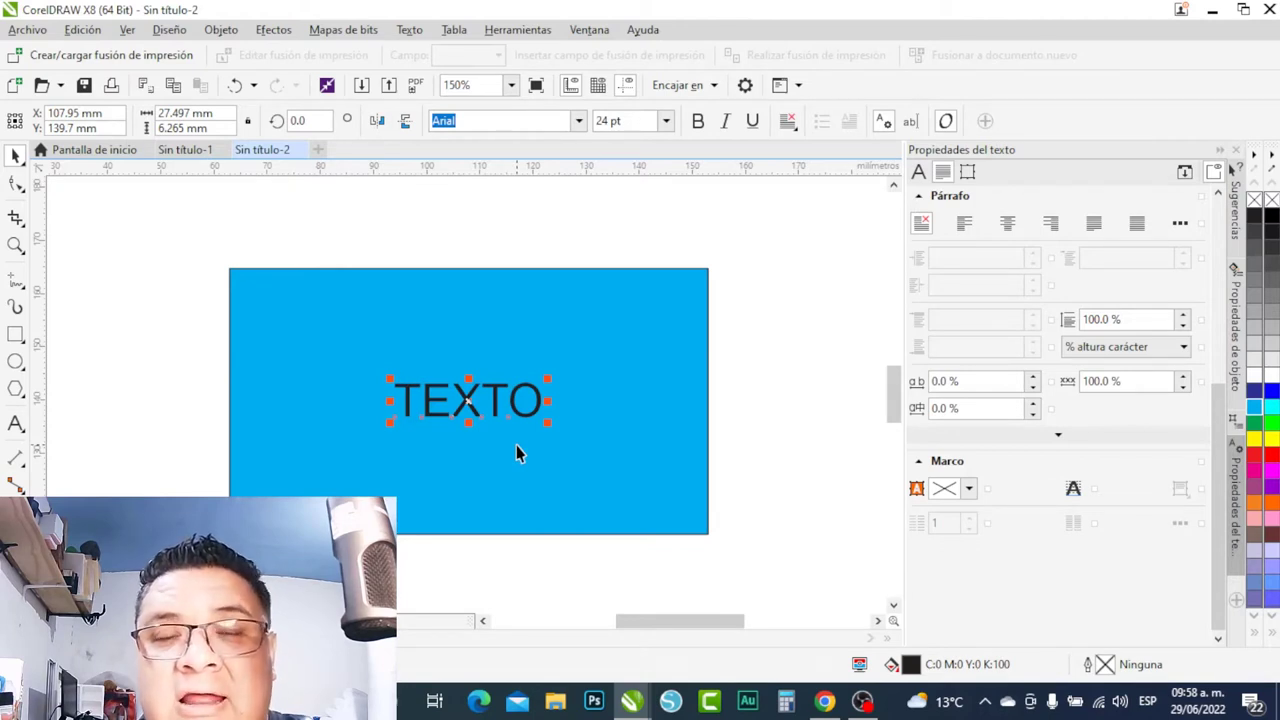
{"action": "left_click_drag", "start_coordinate": [552, 424], "coordinate": [636, 526]}
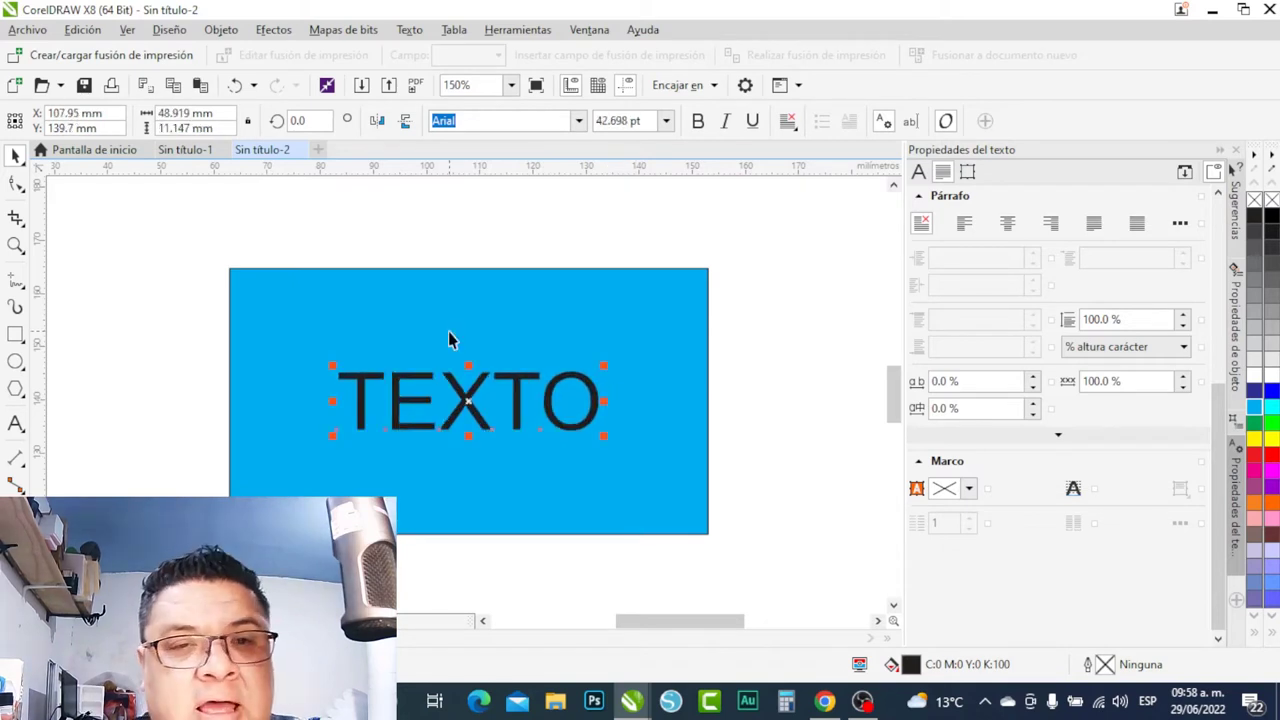
Set the font of the text TEXTO to Sydney-Bold and fill it with yellow (C:0 M:0 Y:100 K:0).
{"action": "left_click", "coordinate": [579, 125]}
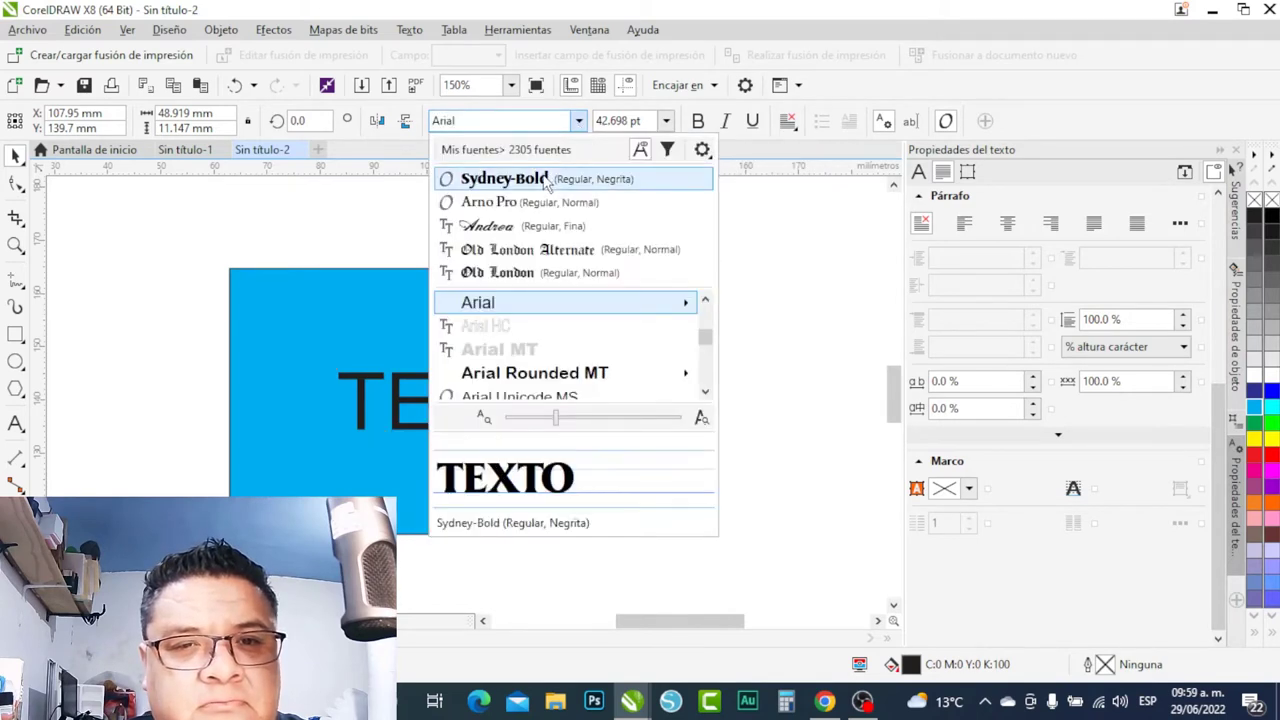
{"action": "left_click", "coordinate": [543, 176]}
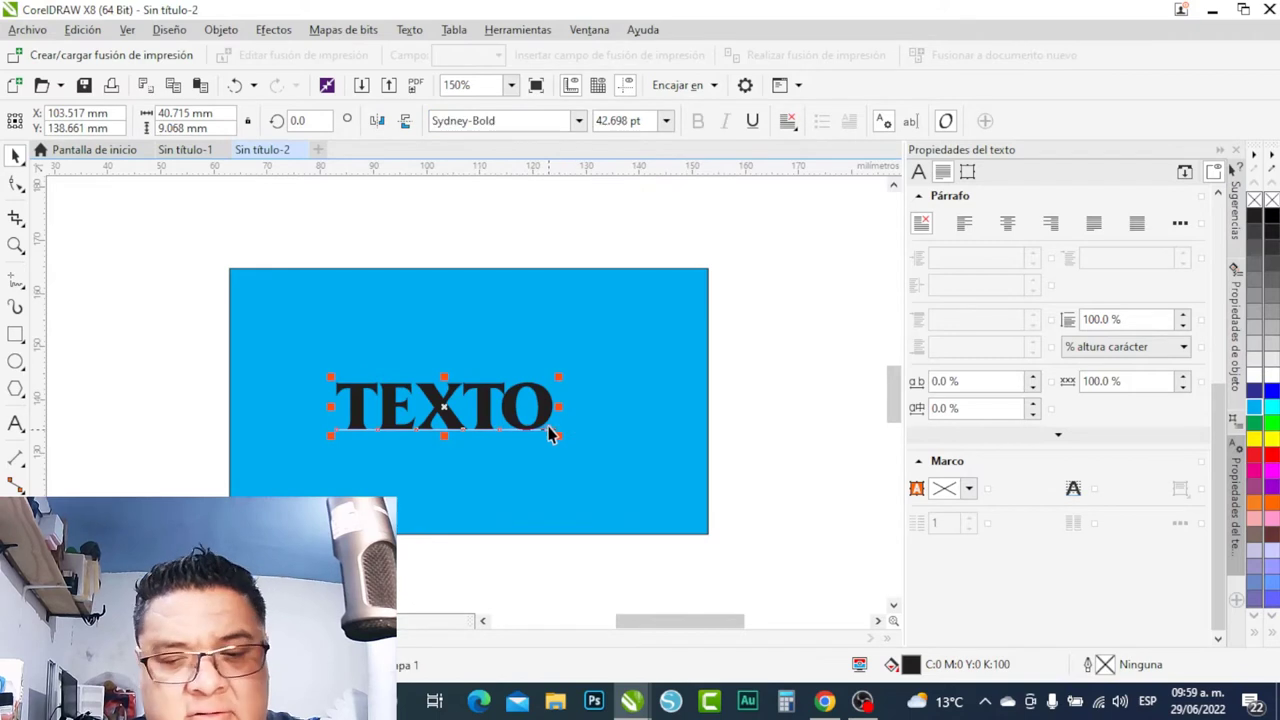
{"action": "left_click", "coordinate": [1254, 407]}
{"action": "left_click", "coordinate": [1256, 440]}
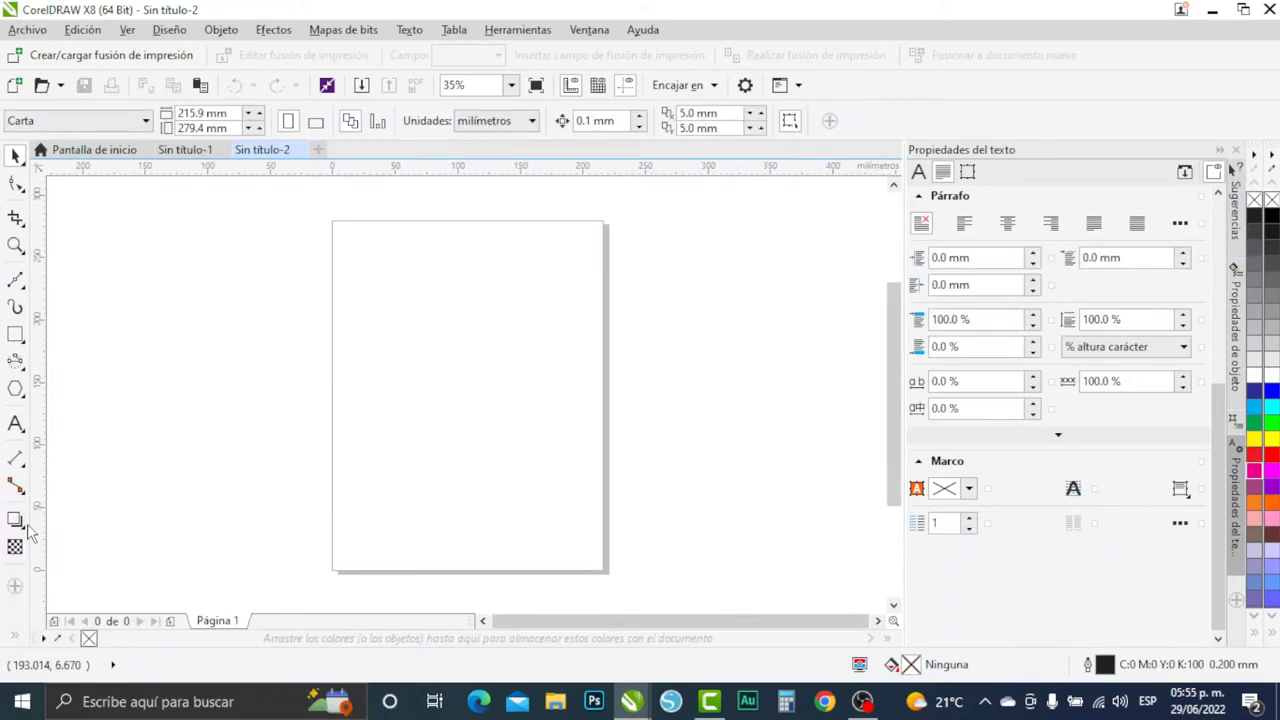
{"action": "left_click", "coordinate": [24, 524]}
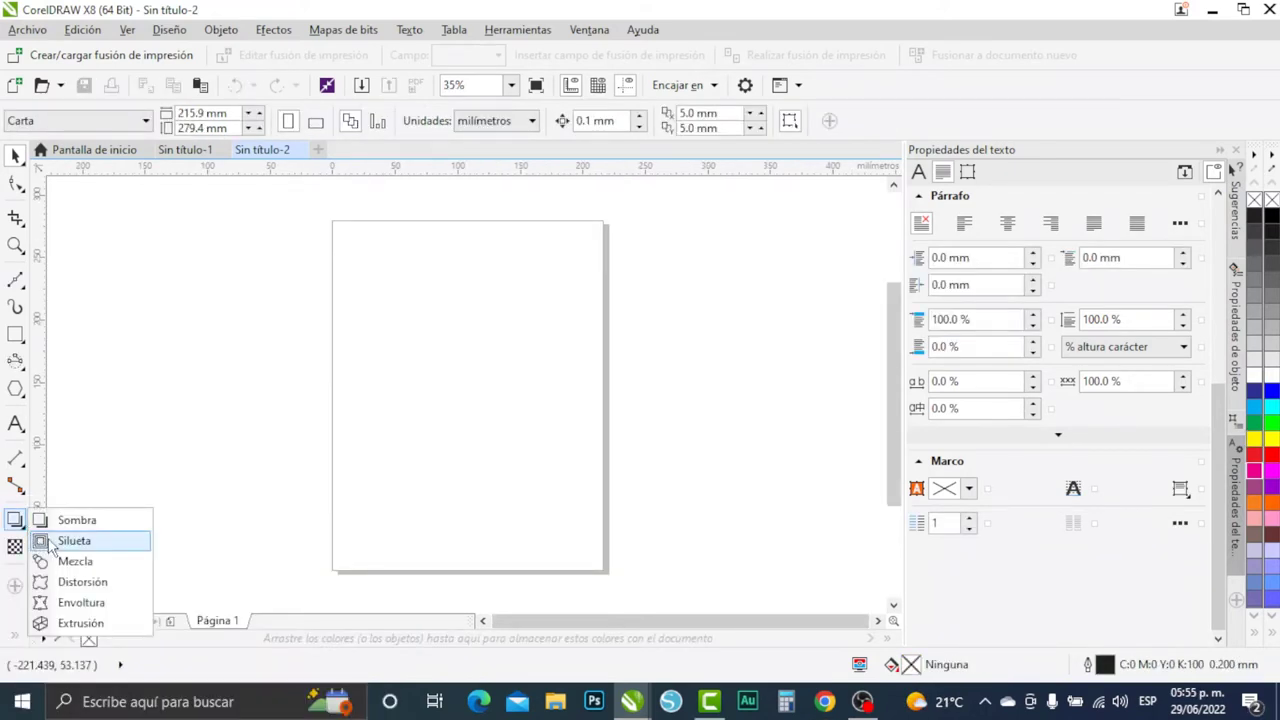
{"action": "left_click", "coordinate": [178, 554]}
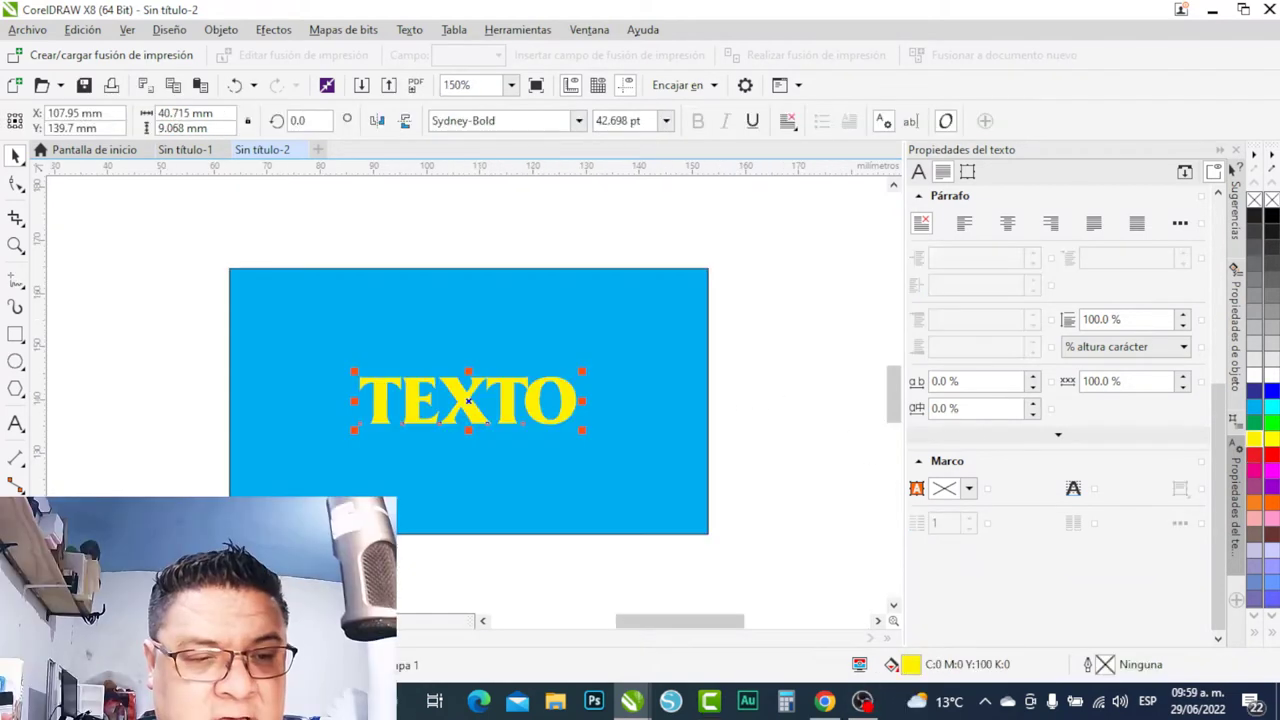
Apply an outside contour to the text TEXTO and give the contour rounded corners.
{"action": "key", "text": "Escape"}
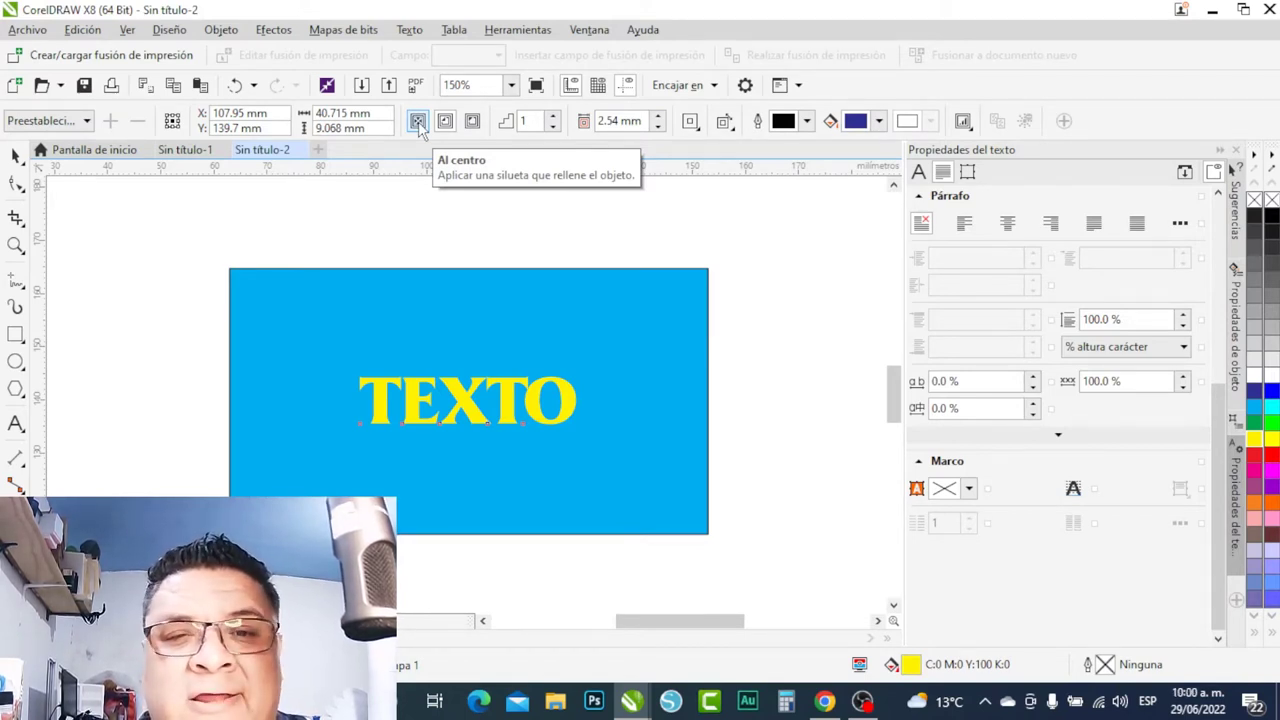
{"action": "left_click", "coordinate": [475, 121]}
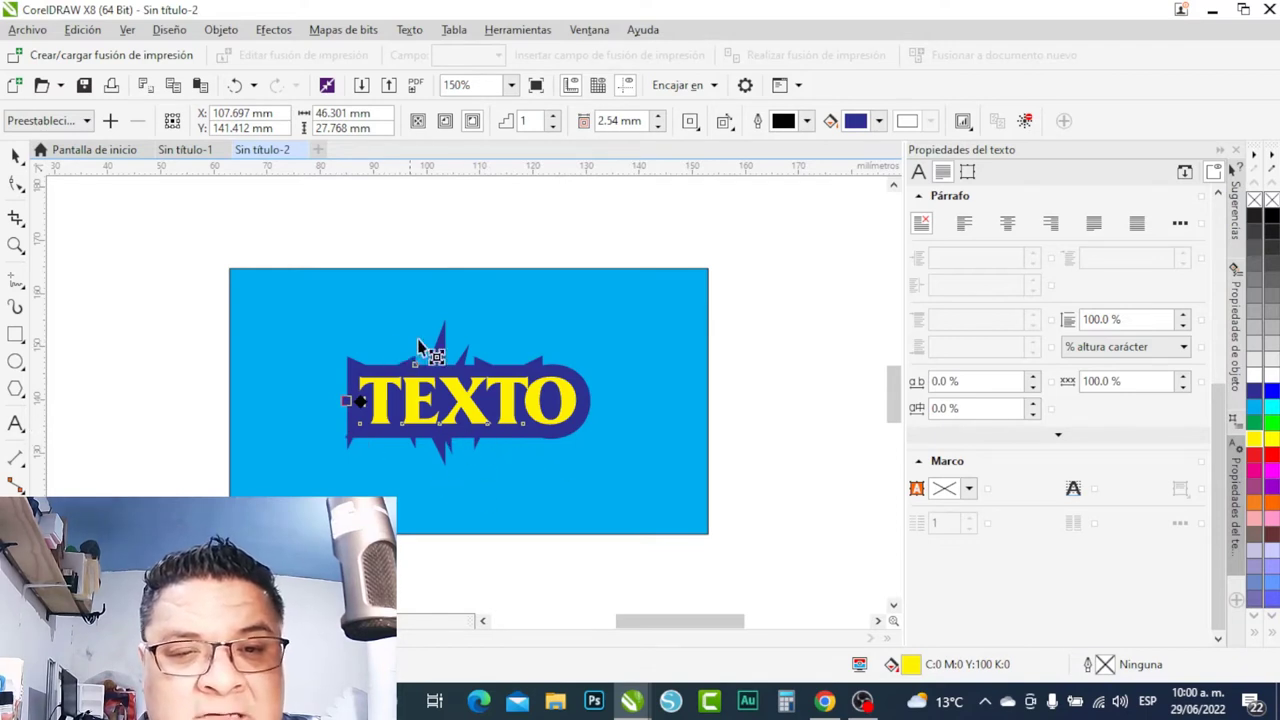
{"action": "left_click", "coordinate": [697, 131]}
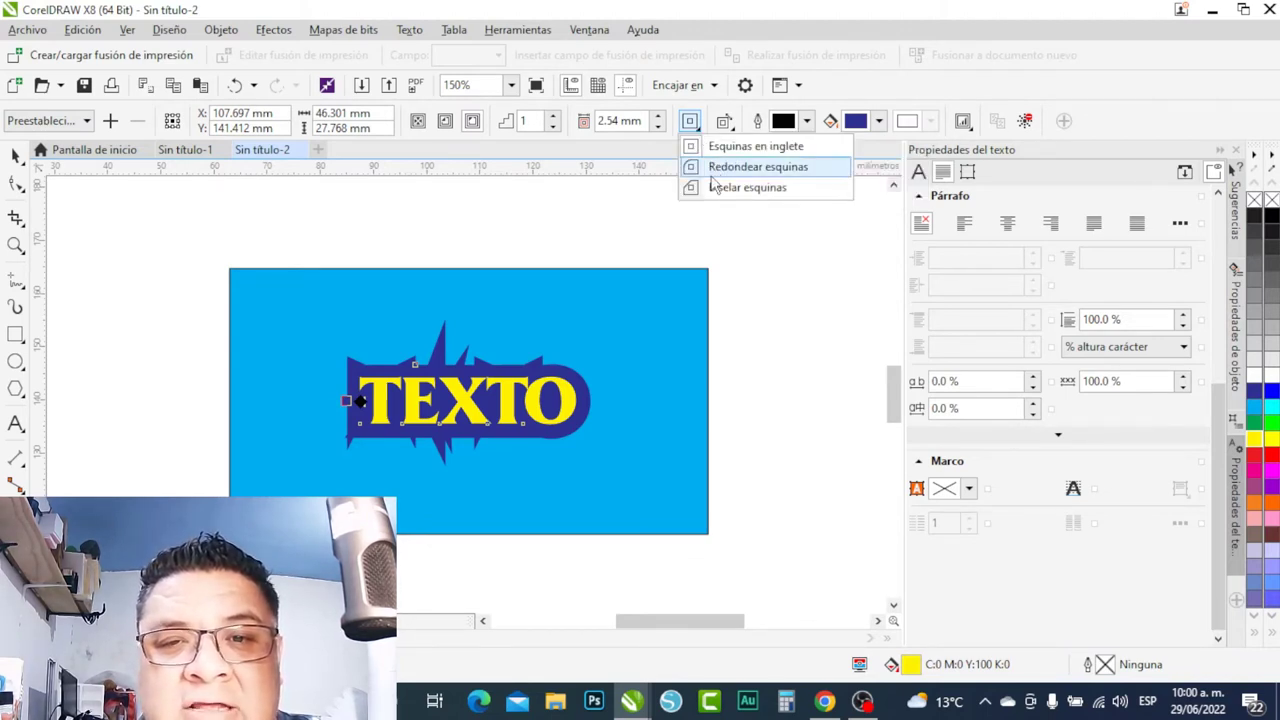
{"action": "left_click", "coordinate": [711, 175]}
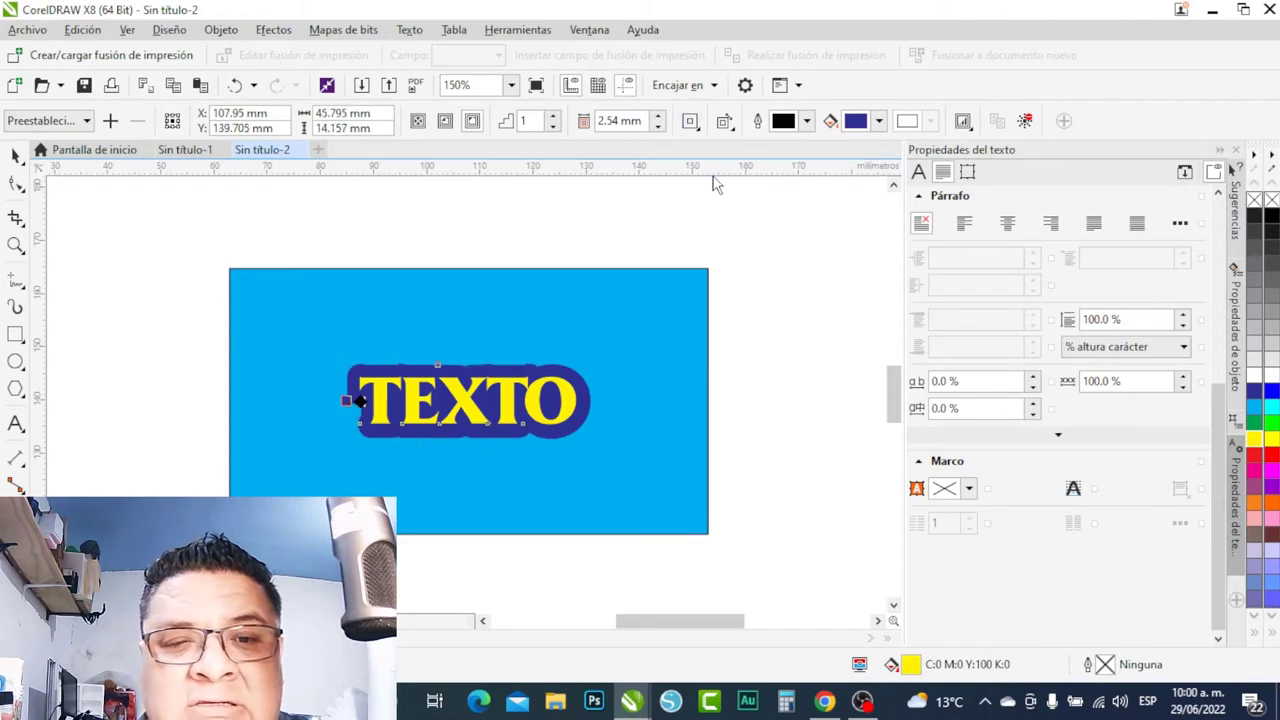
Reduce the contour offset of the text TEXTO to 1.04 mm.
{"action": "left_click", "coordinate": [658, 127]}
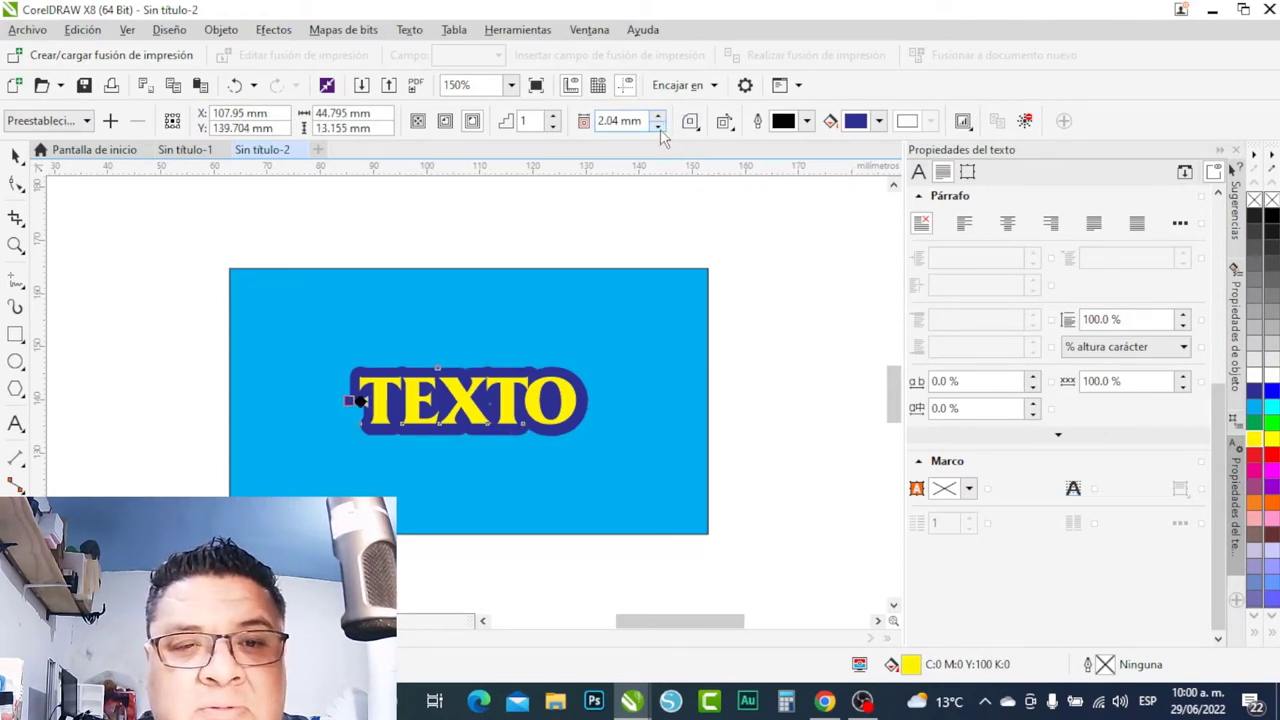
{"action": "left_click", "coordinate": [658, 127]}
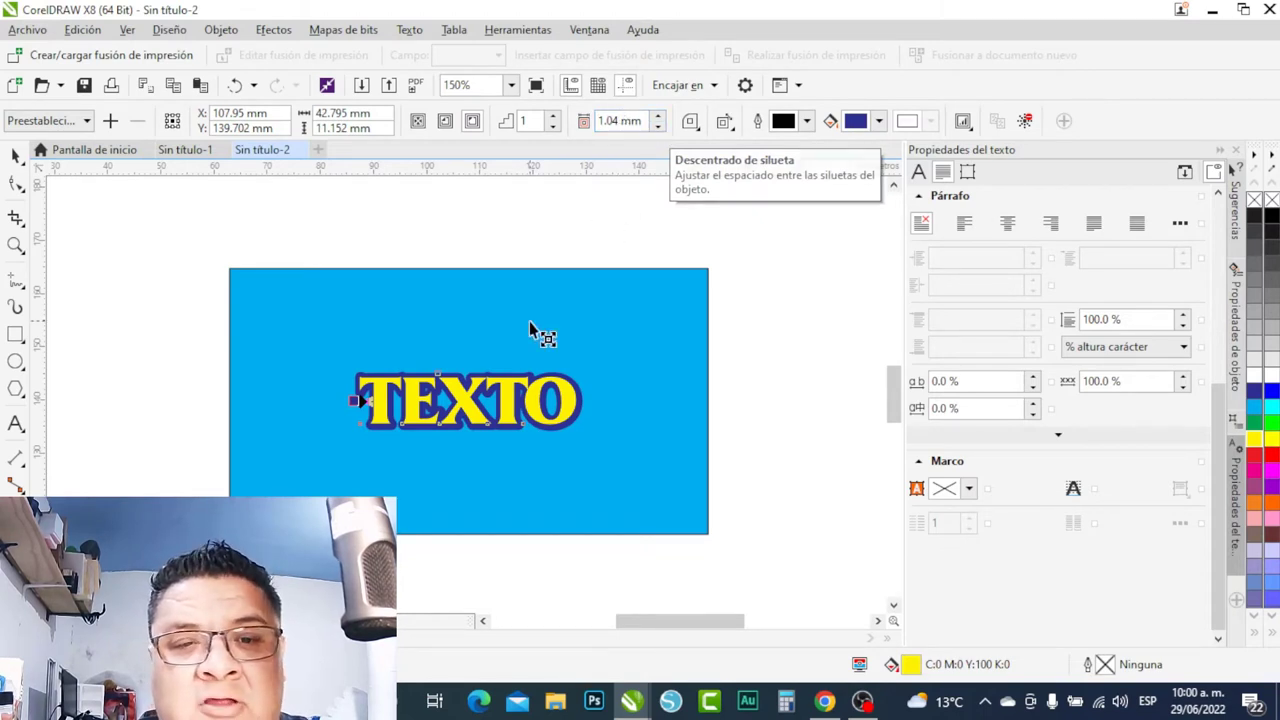
{"action": "left_click", "coordinate": [658, 127]}
{"action": "left_click", "coordinate": [658, 116]}
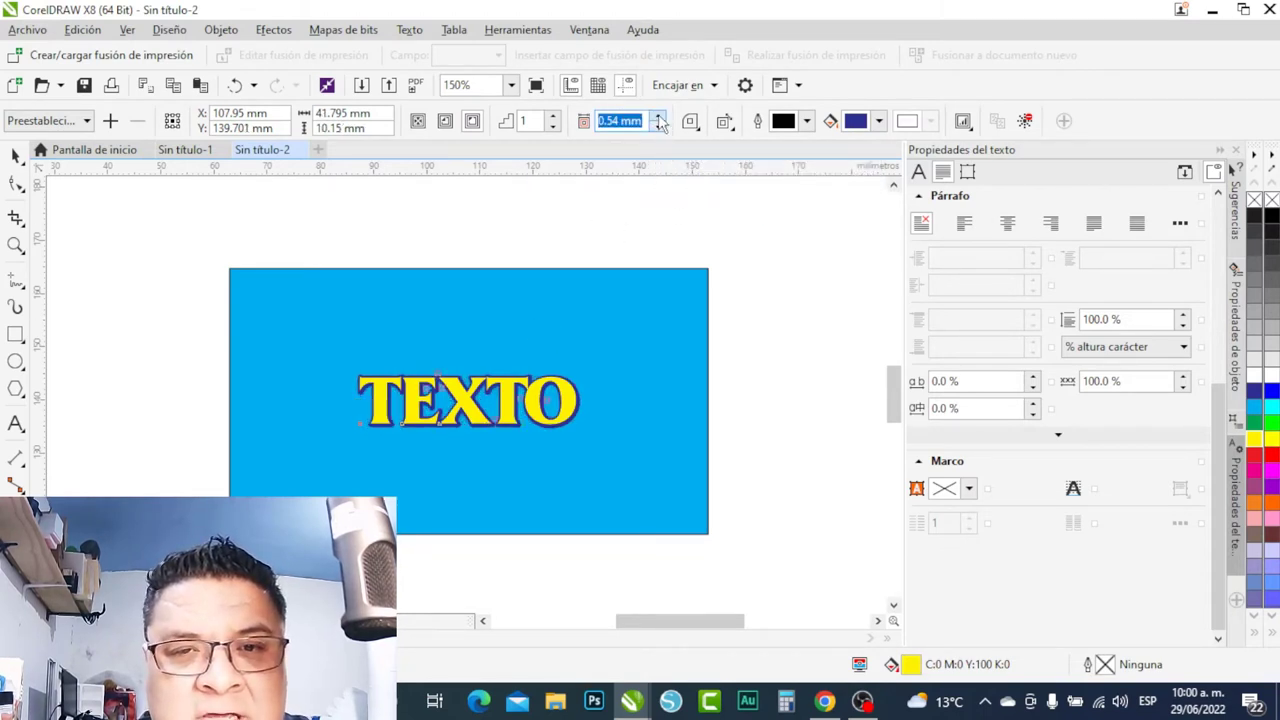
{"action": "left_click", "coordinate": [658, 127]}
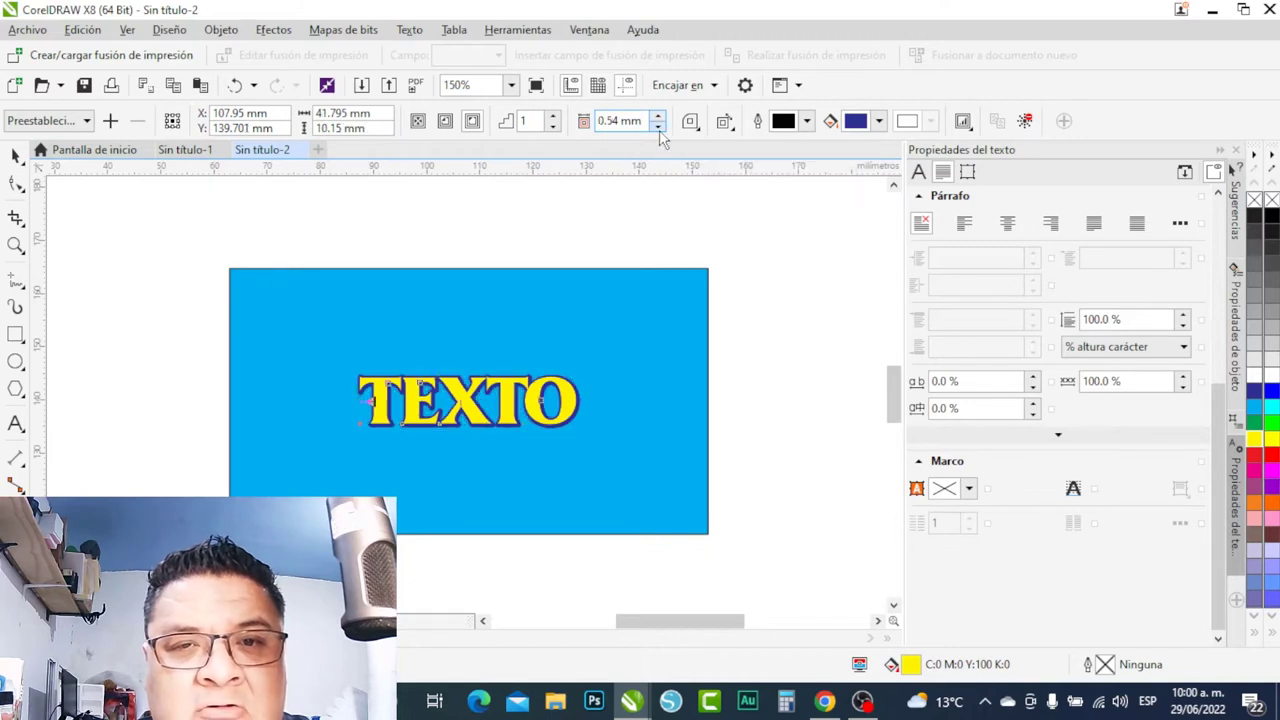
{"action": "left_click", "coordinate": [658, 116]}
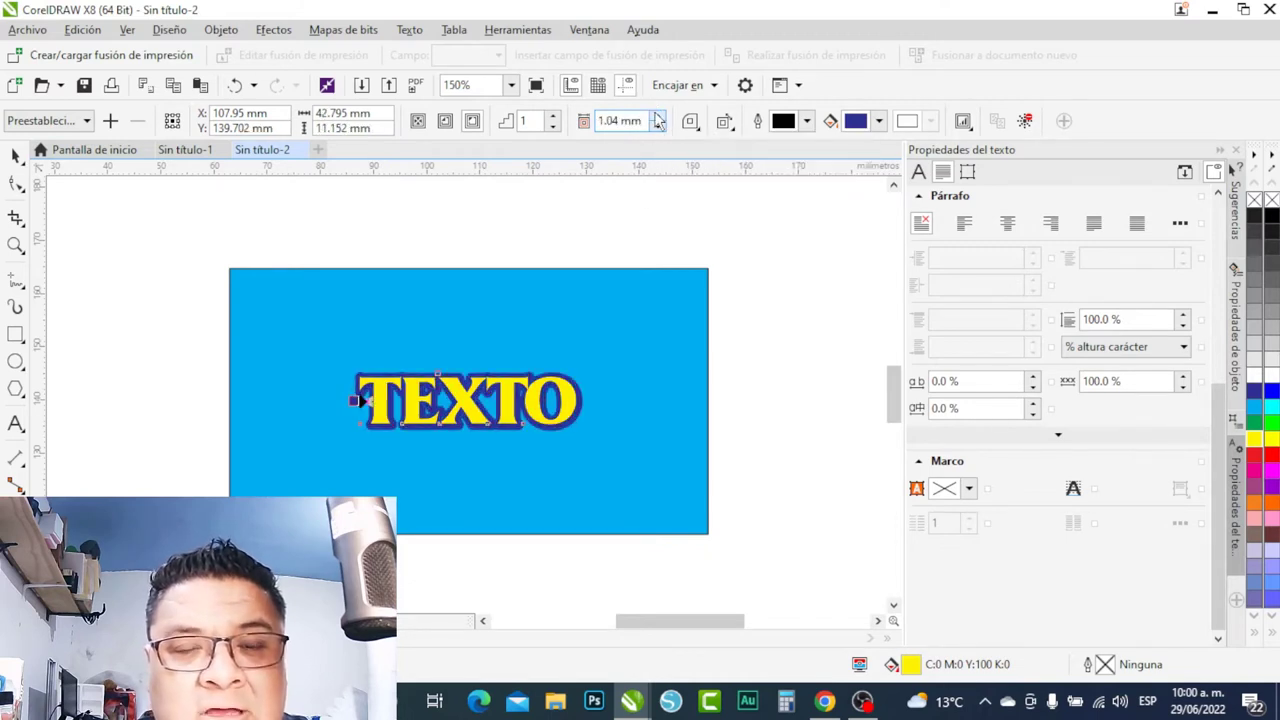
{"action": "left_click", "coordinate": [658, 116]}
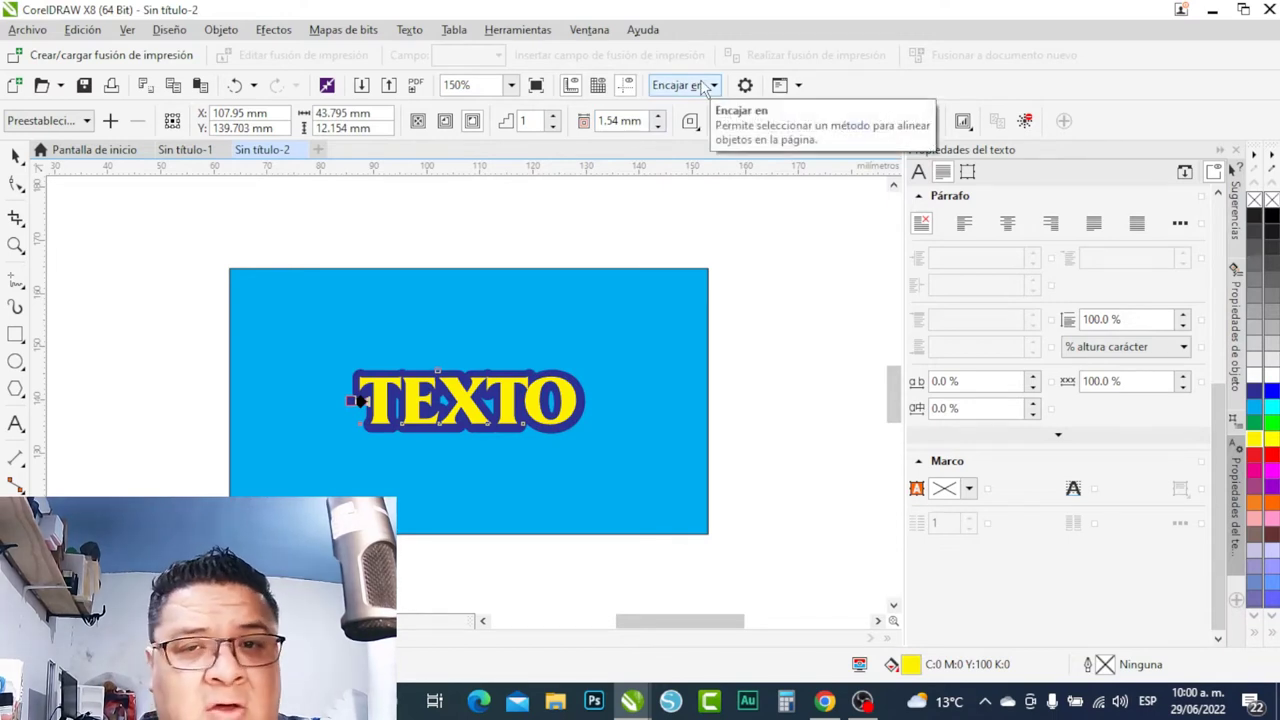
{"action": "left_click", "coordinate": [658, 127]}
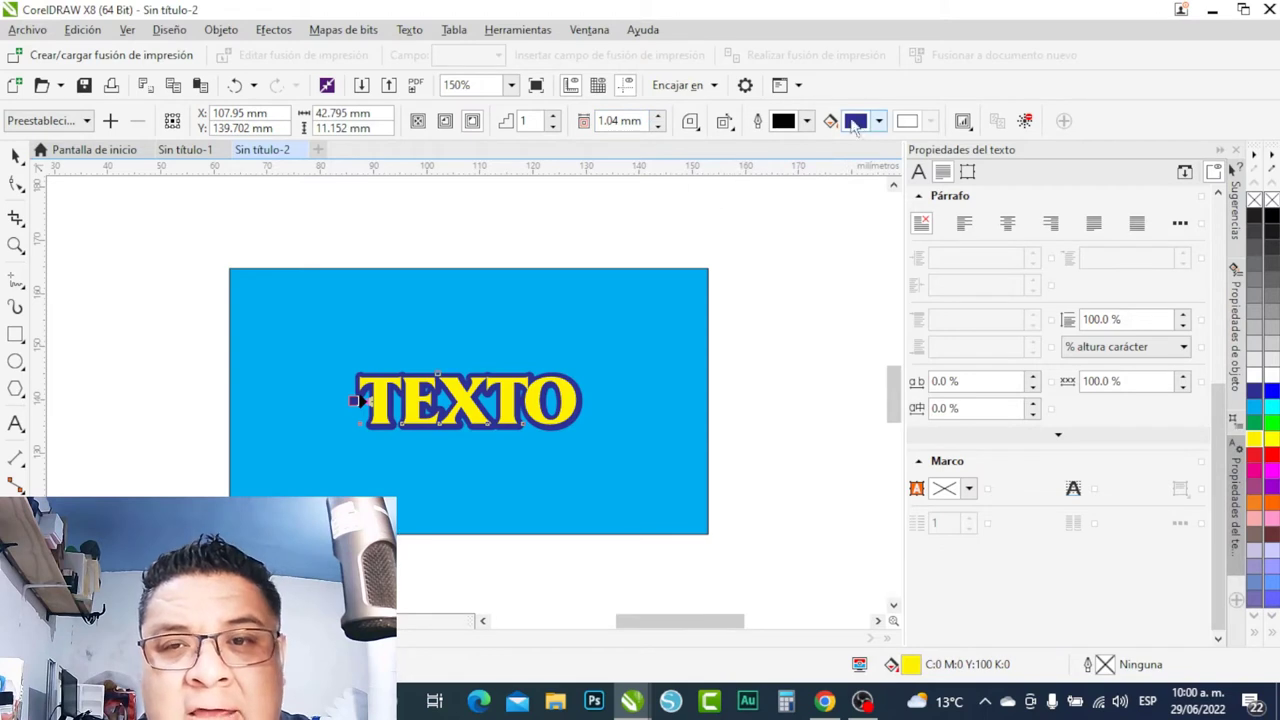
Change the contour's fill colour to the strong yellow with C:0 M:20 Y:100 K:0.
{"action": "left_click", "coordinate": [879, 122]}
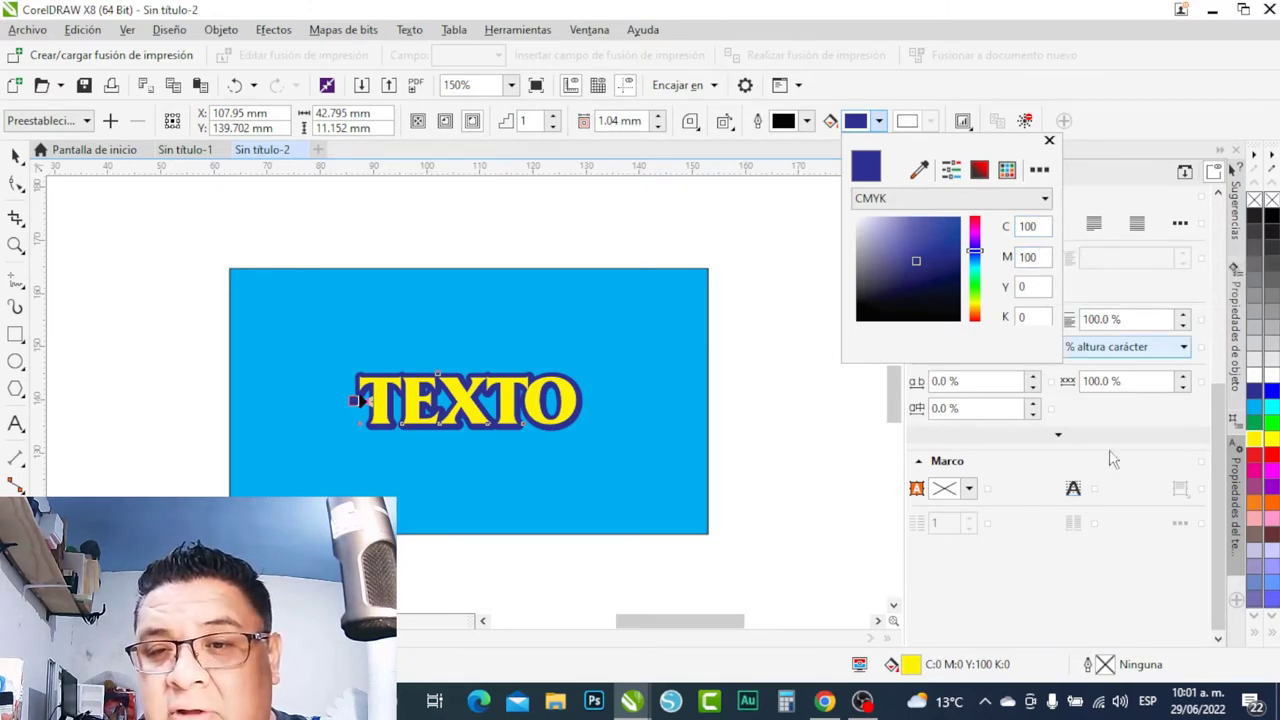
{"action": "left_click", "coordinate": [1260, 640]}
{"action": "left_click", "coordinate": [1259, 636]}
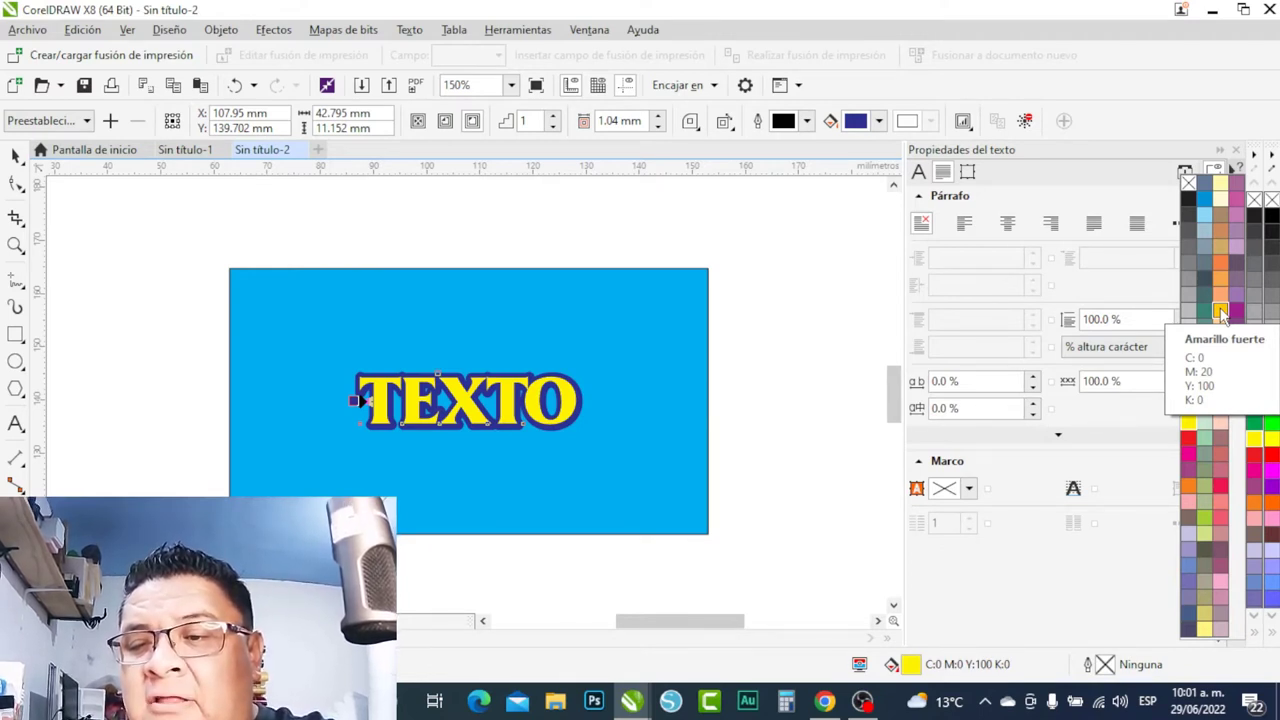
{"action": "left_click", "coordinate": [879, 122]}
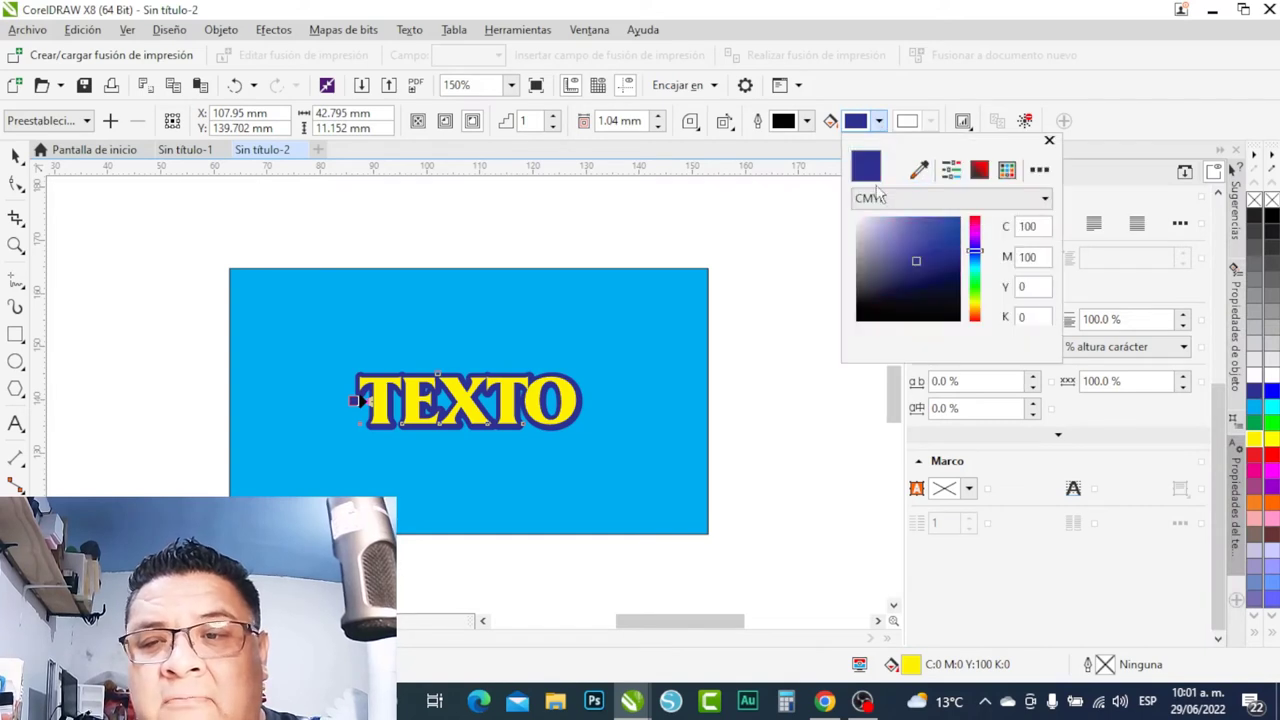
{"action": "double_click", "coordinate": [1030, 227]}
{"action": "type", "text": "0"}
{"action": "left_click", "coordinate": [1030, 257]}
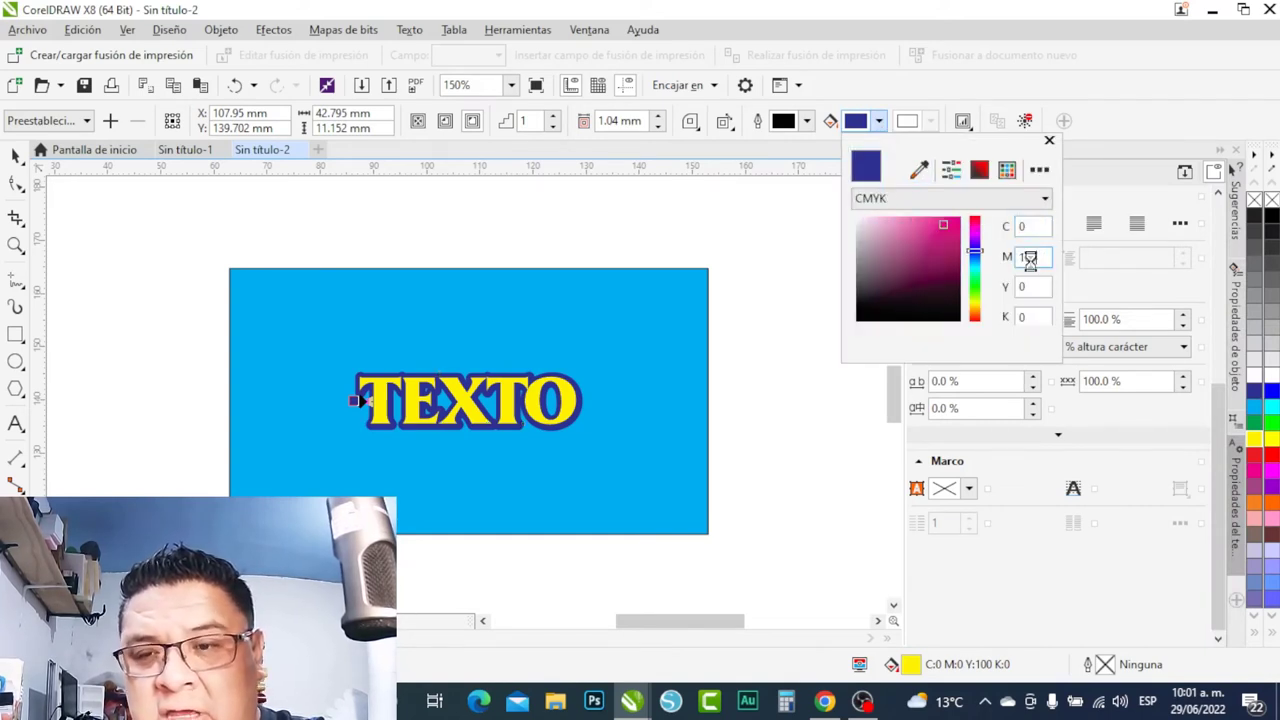
{"action": "type", "text": "20"}
{"action": "left_click", "coordinate": [1030, 287]}
{"action": "type", "text": "1"}
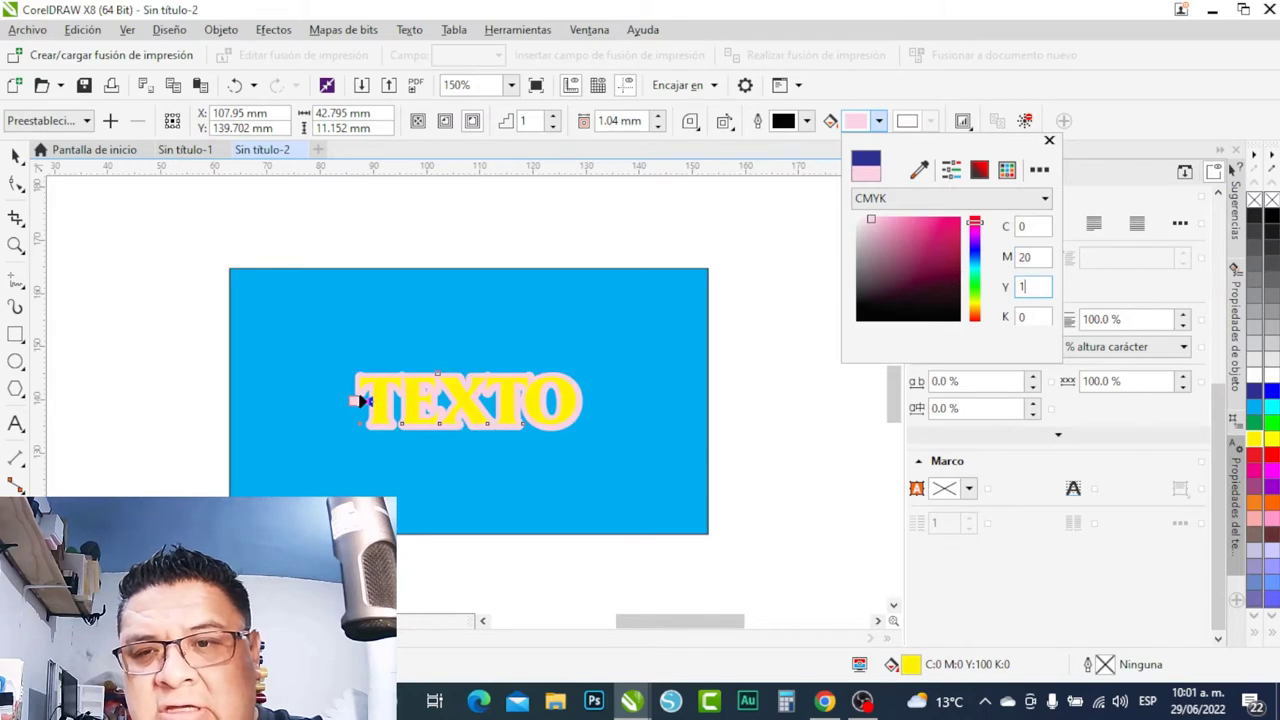
{"action": "type", "text": "00"}
{"action": "key", "text": "Return"}
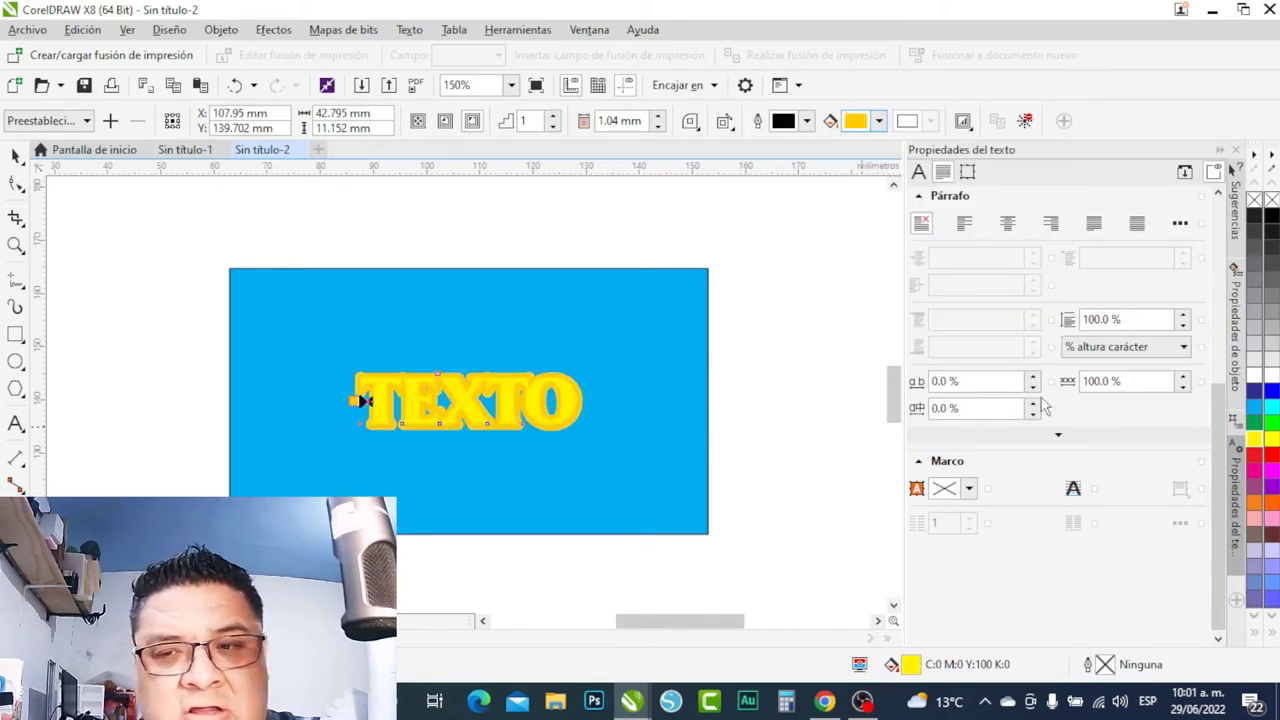
Fill the text TEXTO inside its contour with red (C:0 M:100 Y:100 K:0).
{"action": "left_click", "coordinate": [15, 155]}
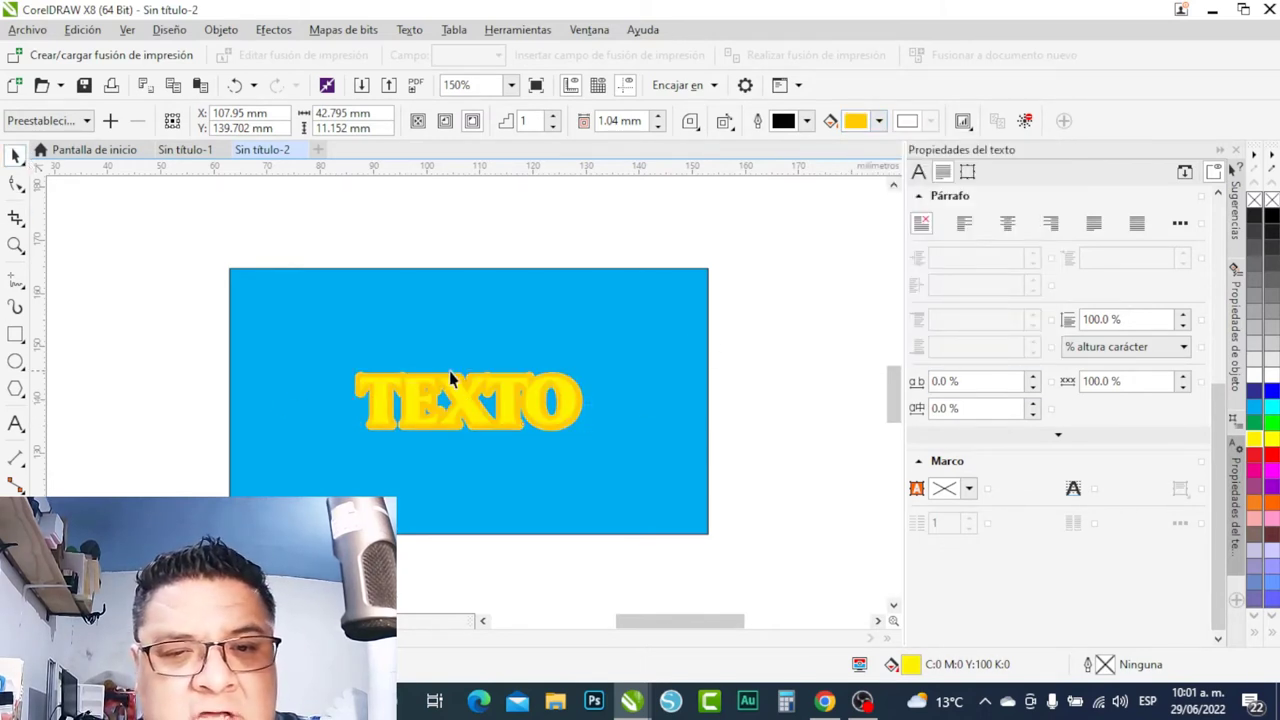
{"action": "left_click", "coordinate": [808, 466]}
{"action": "key", "text": "Tab"}
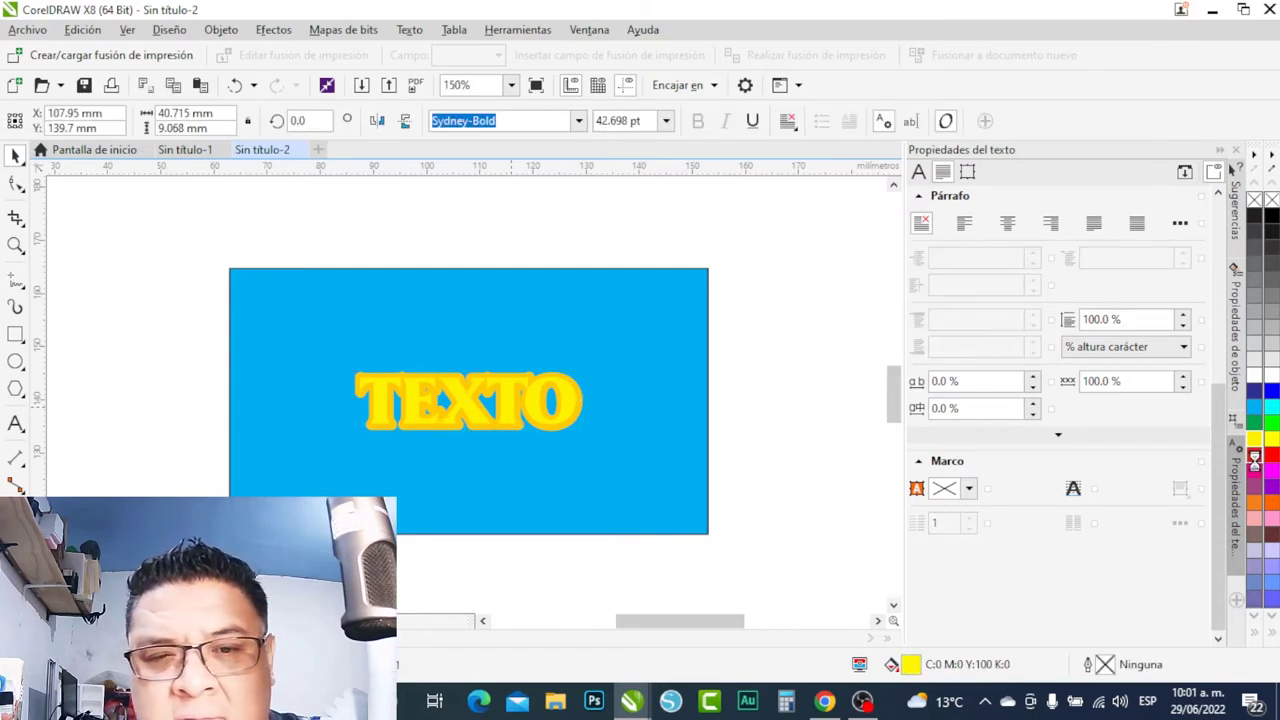
{"action": "right_click", "coordinate": [1254, 458]}
{"action": "left_click", "coordinate": [506, 540]}
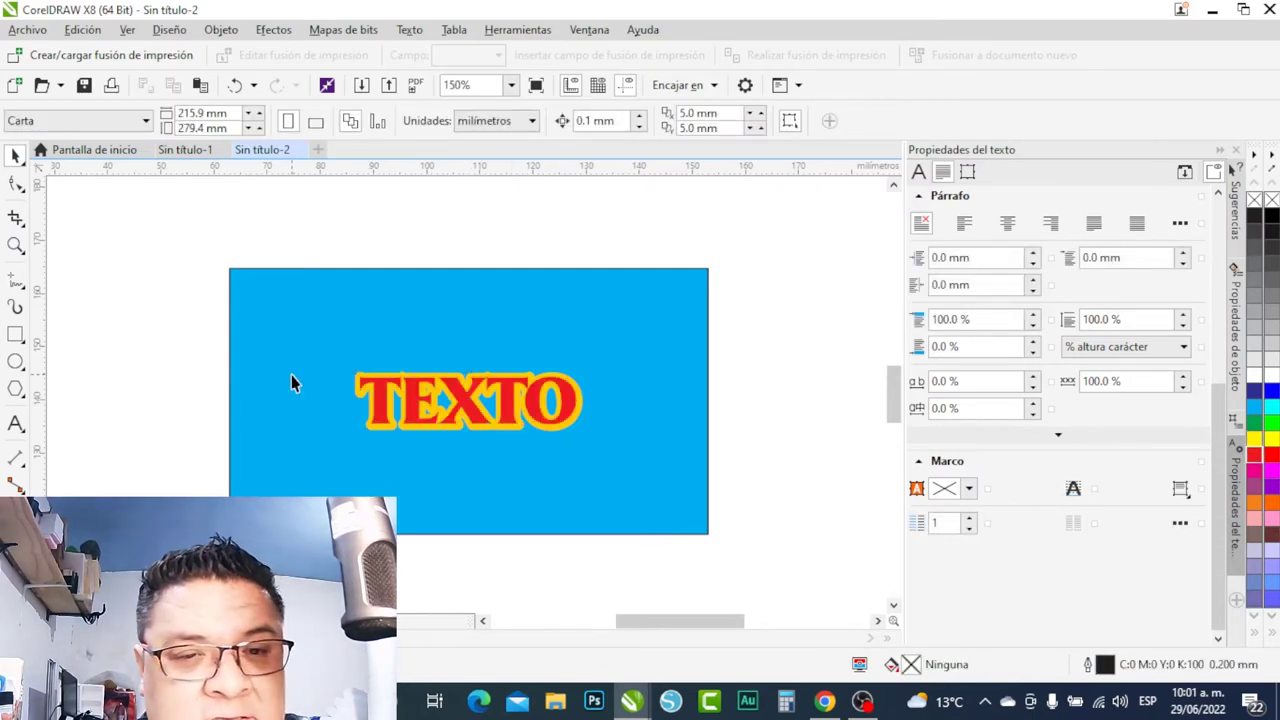
{"action": "left_click", "coordinate": [540, 390]}
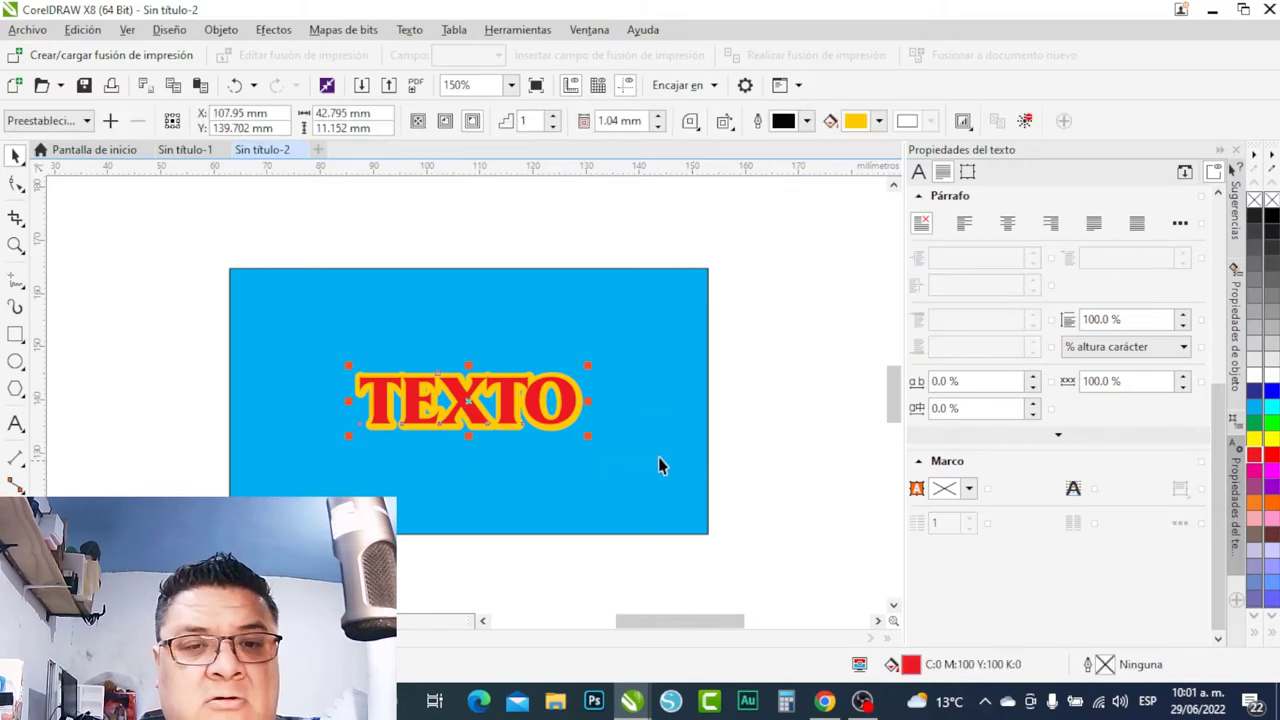
Try rounding all four corners of the cyan rectangle with the Shape tool to about 5.5 mm, and undo it.
{"action": "left_click", "coordinate": [20, 189]}
{"action": "left_click", "coordinate": [68, 184]}
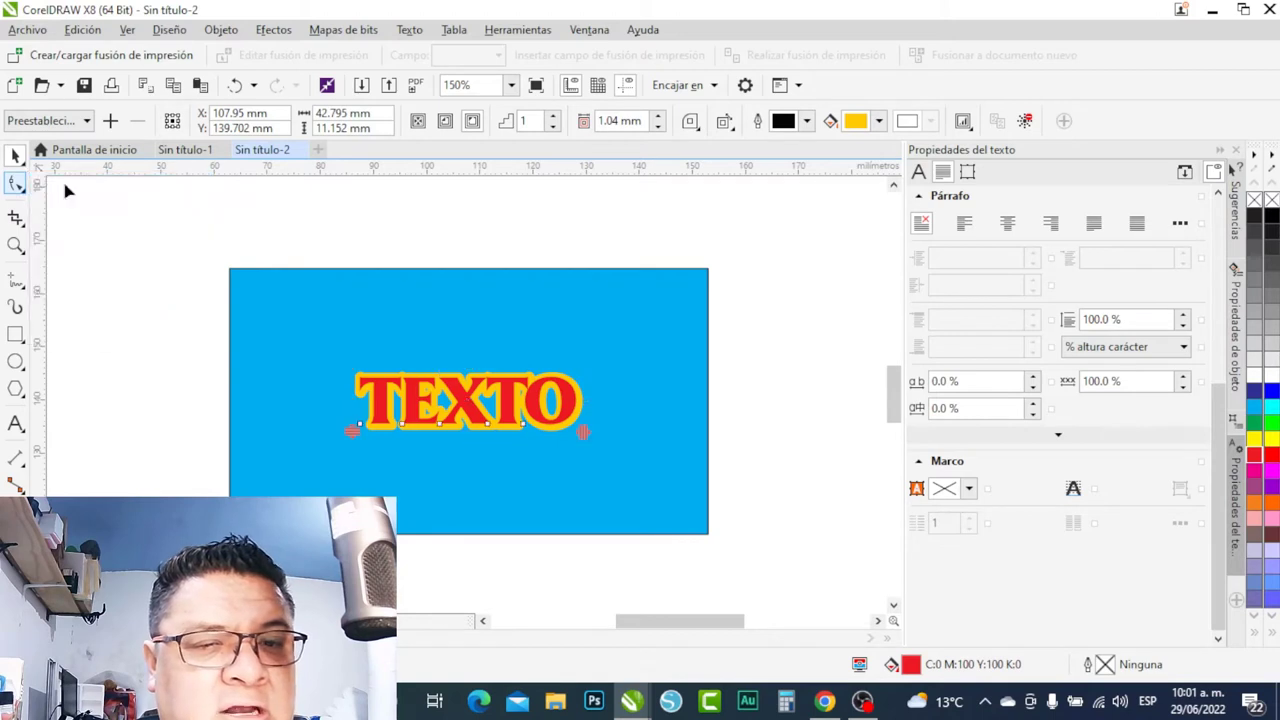
{"action": "left_click", "coordinate": [268, 338]}
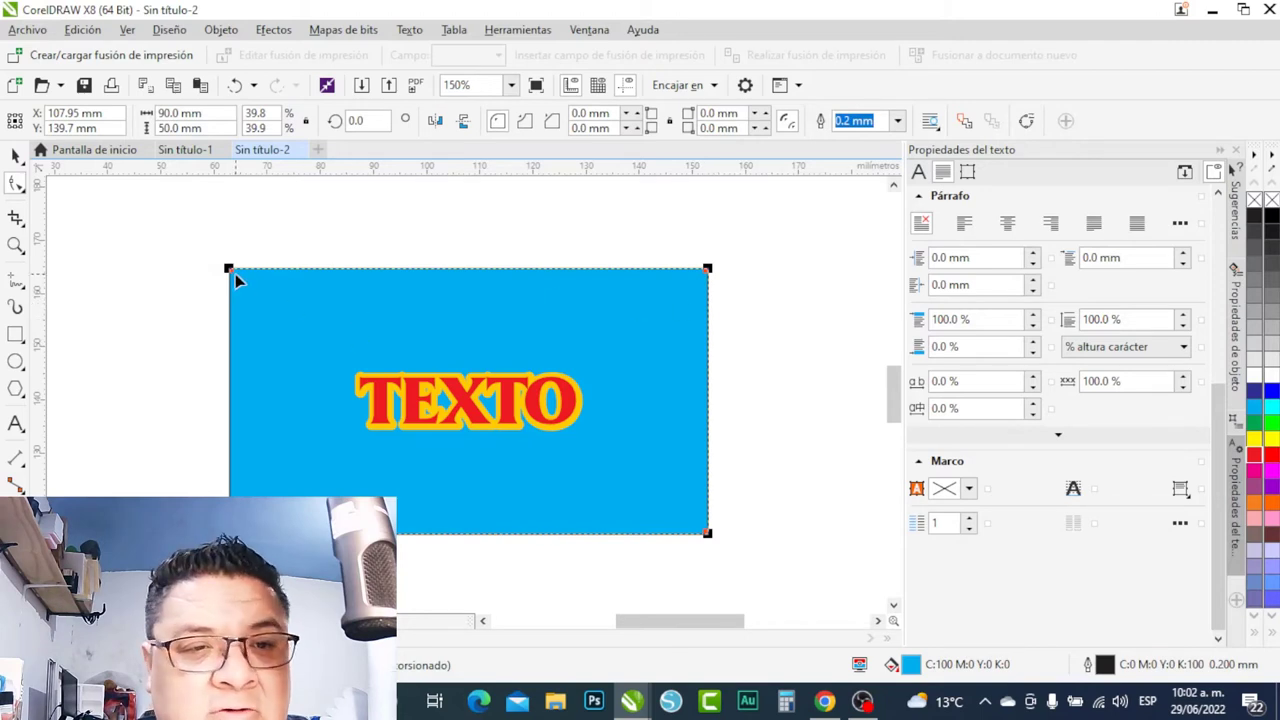
{"action": "left_click_drag", "start_coordinate": [228, 272], "coordinate": [228, 299]}
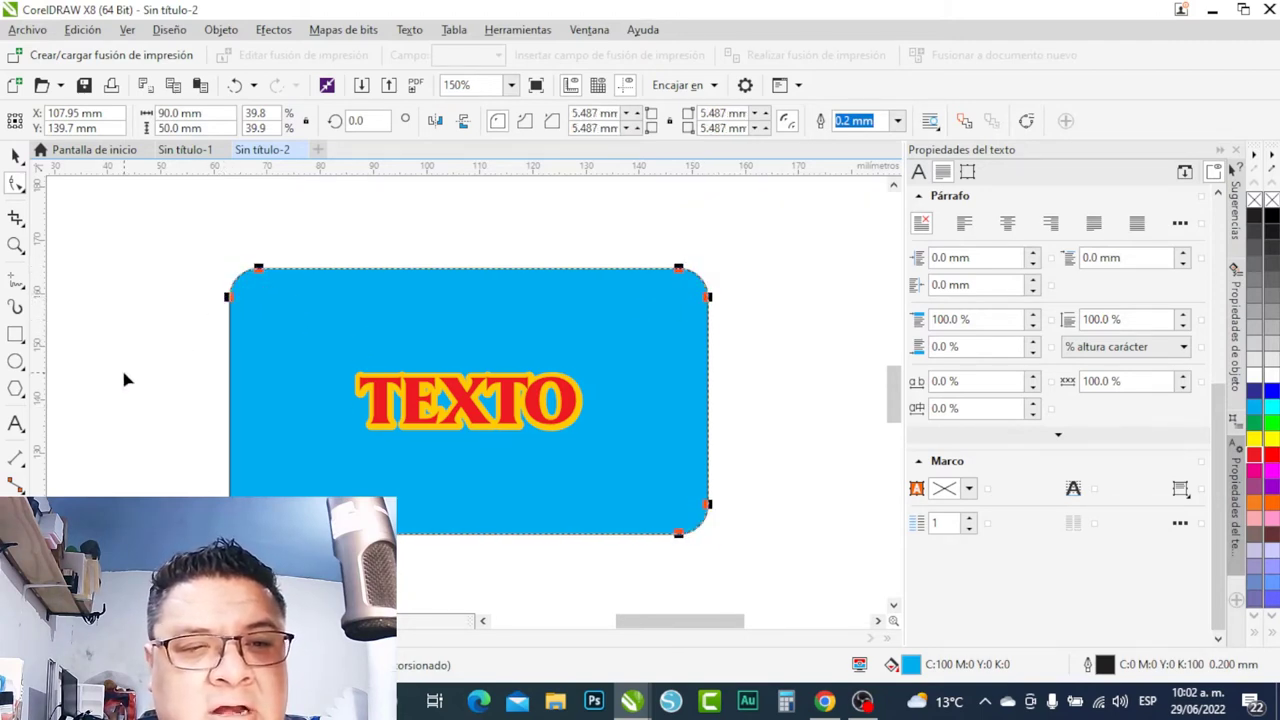
{"action": "key", "text": "ctrl+z"}
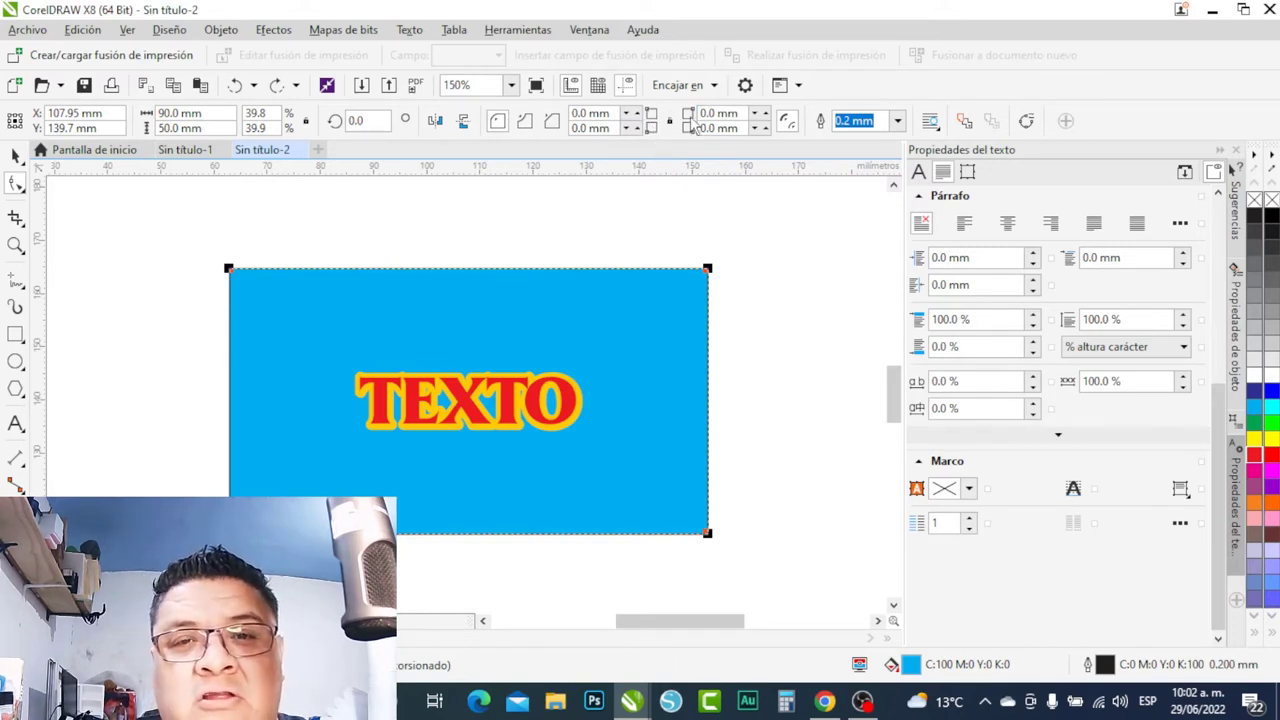
Round only the upper-left and lower-right corners of the cyan rectangle with a 10 mm radius.
{"action": "left_click", "coordinate": [589, 113]}
{"action": "type", "text": "10"}
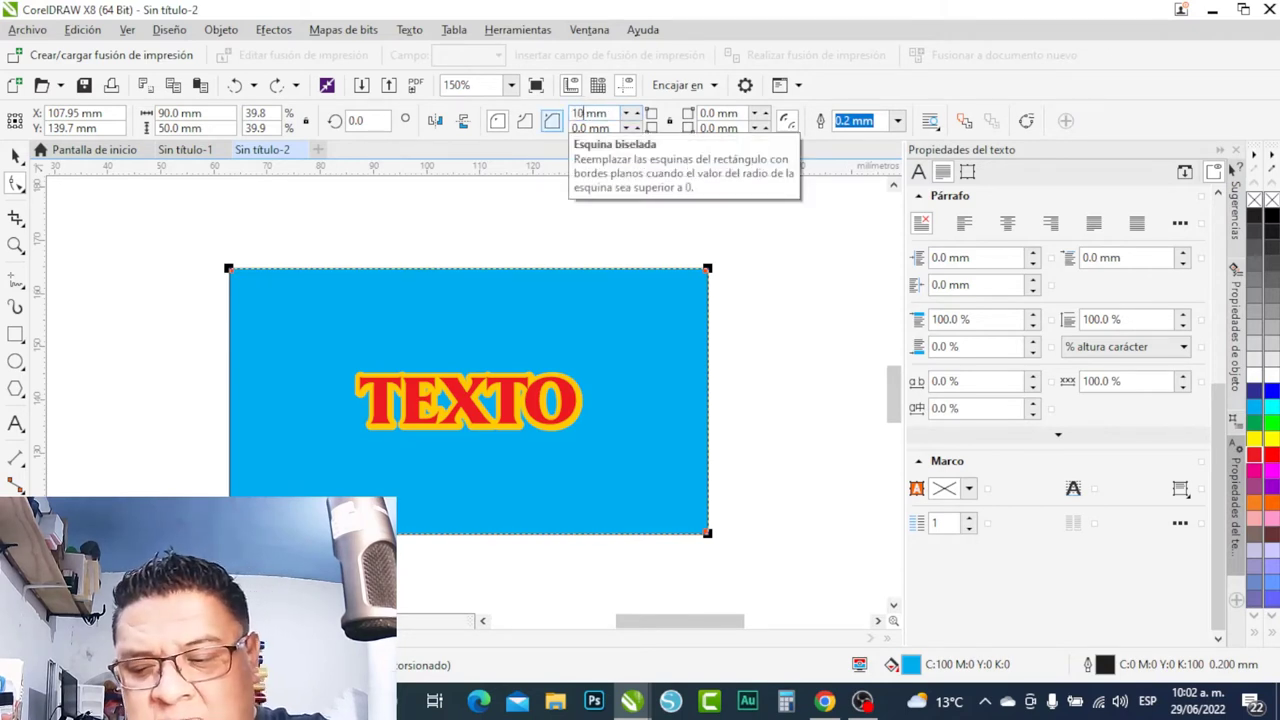
{"action": "key", "text": "Return"}
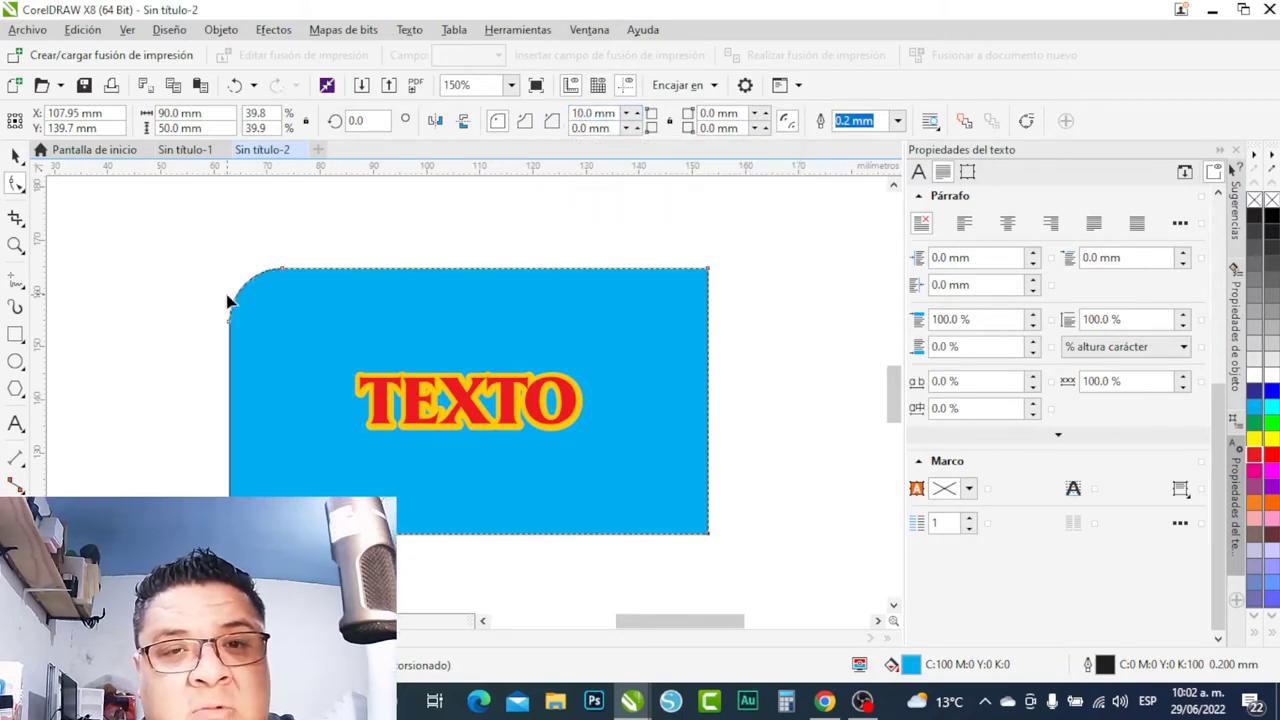
{"action": "left_click", "coordinate": [720, 128]}
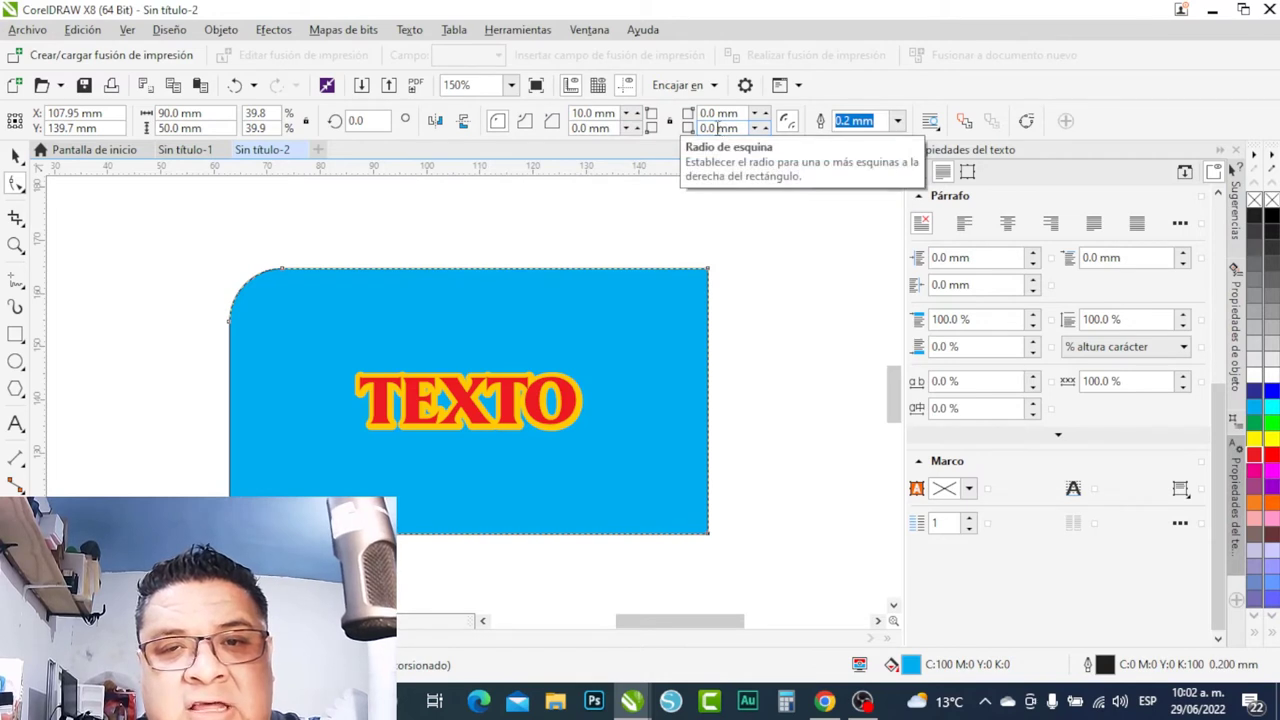
{"action": "type", "text": "10"}
{"action": "key", "text": "Return"}
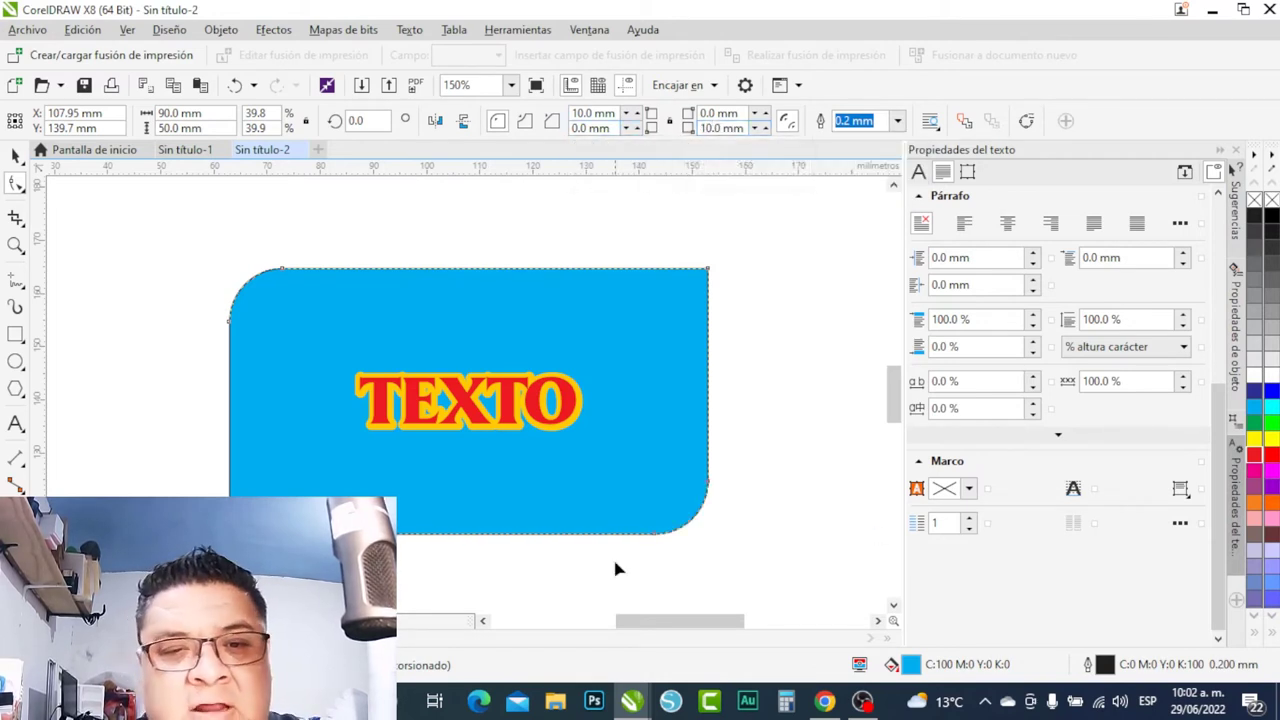
Widen the letter spacing of TEXTO with the Shape tool to about 142.7 % and centre the text on the page.
{"action": "left_click", "coordinate": [470, 400]}
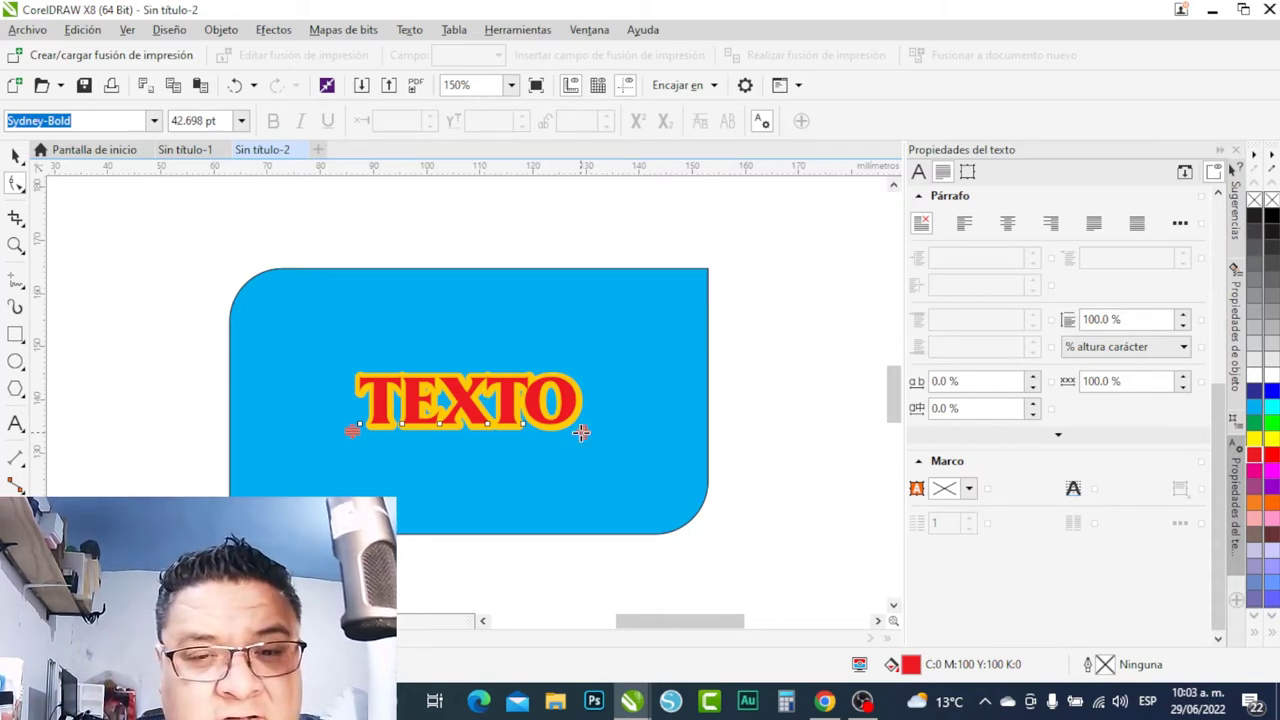
{"action": "left_click_drag", "start_coordinate": [581, 434], "coordinate": [700, 465]}
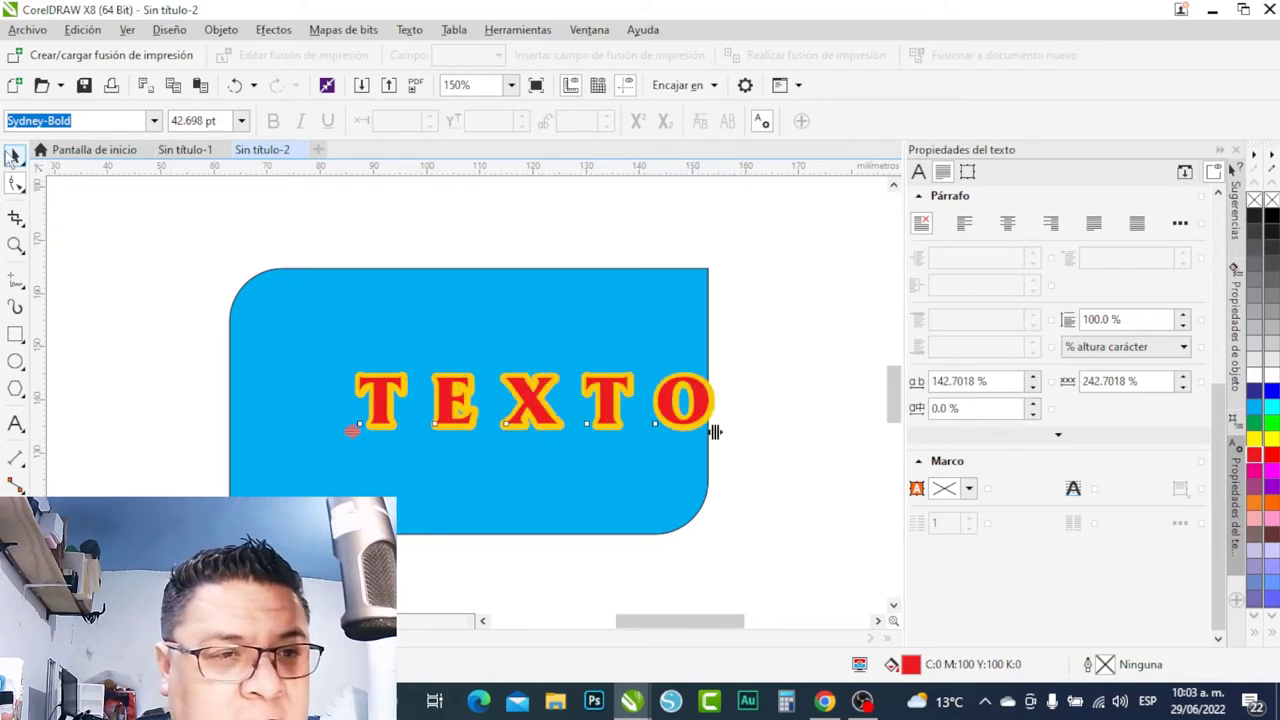
{"action": "left_click", "coordinate": [14, 155]}
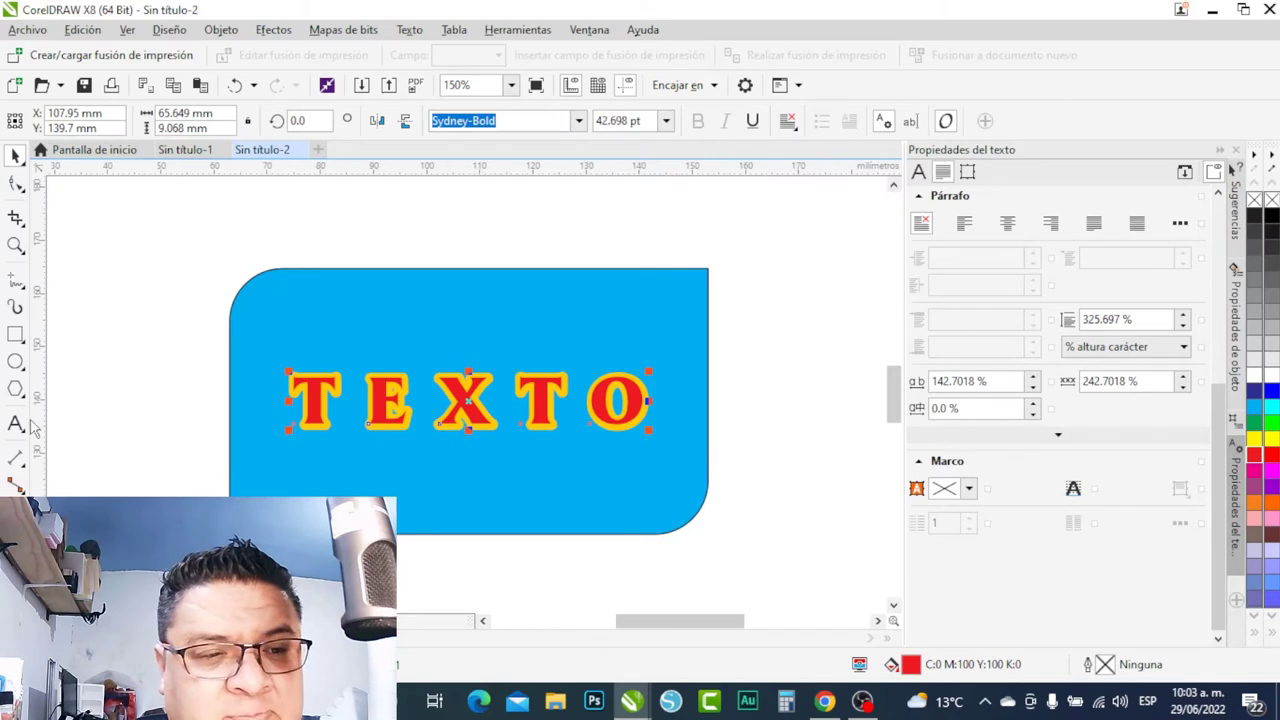
Add a second line reading TUTORIAL below TEXTO in the same text object.
{"action": "left_click", "coordinate": [277, 406]}
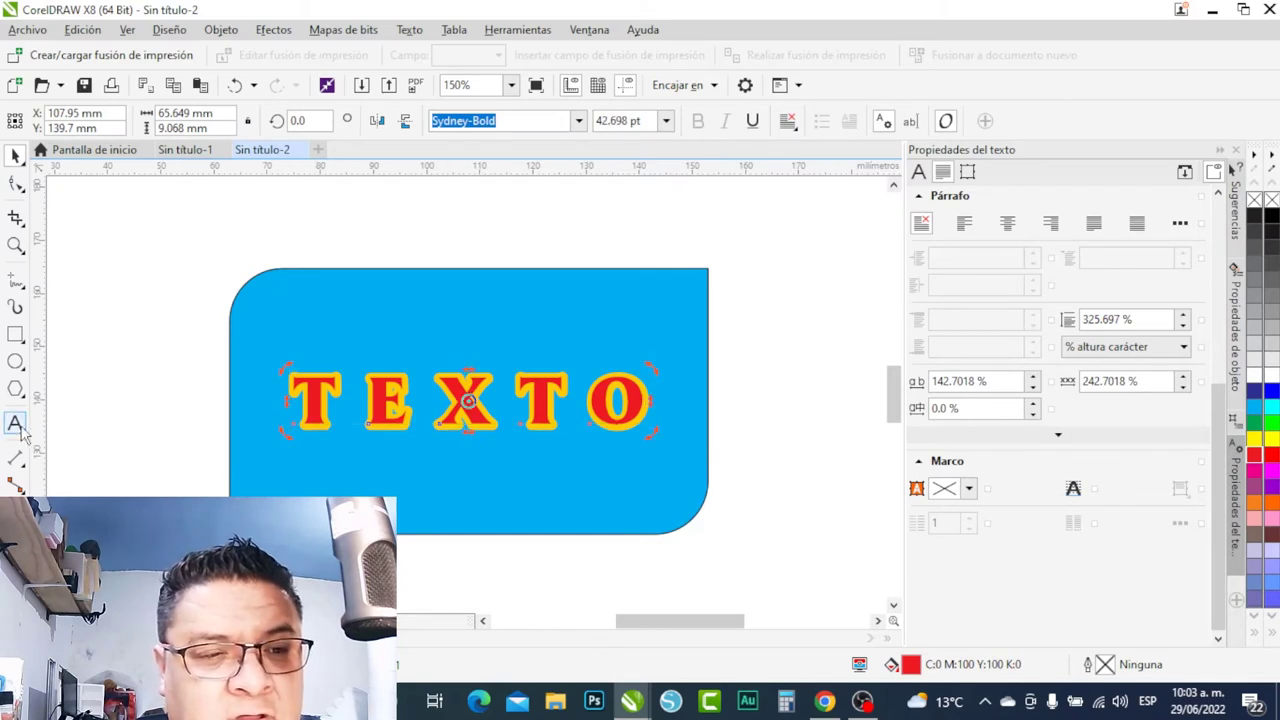
{"action": "left_click", "coordinate": [16, 425]}
{"action": "left_click", "coordinate": [16, 157]}
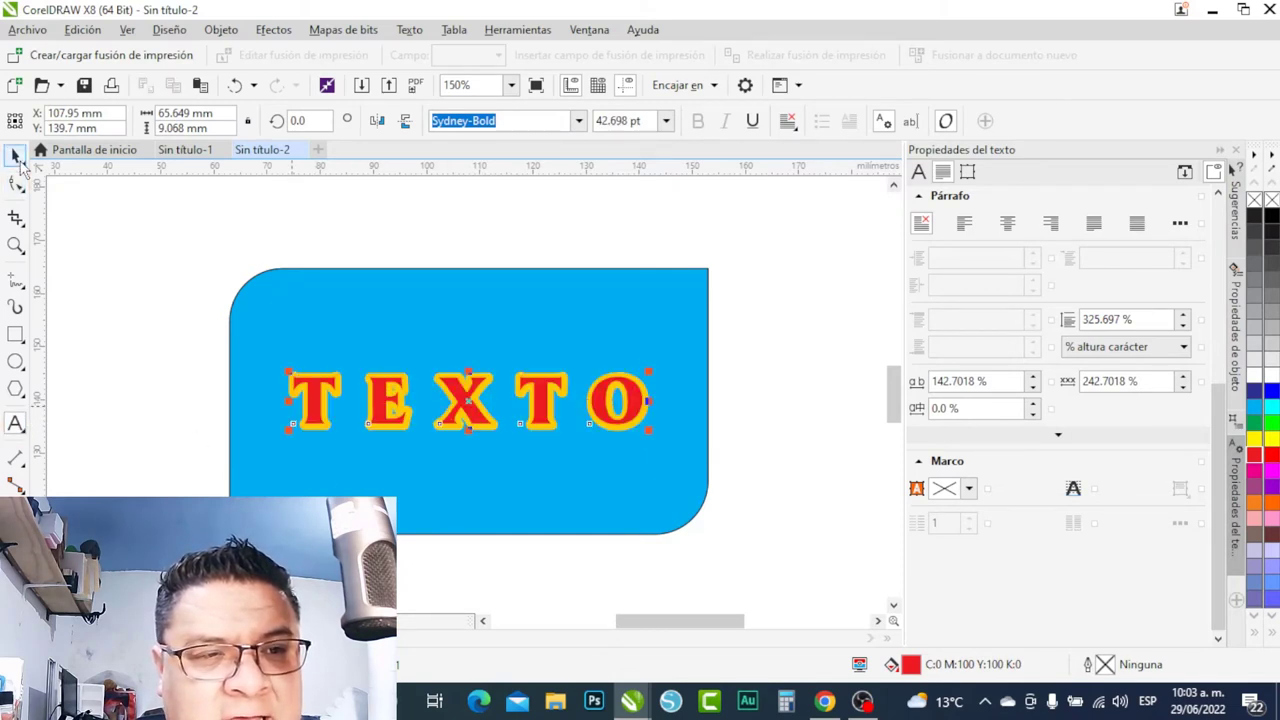
{"action": "double_click", "coordinate": [632, 395]}
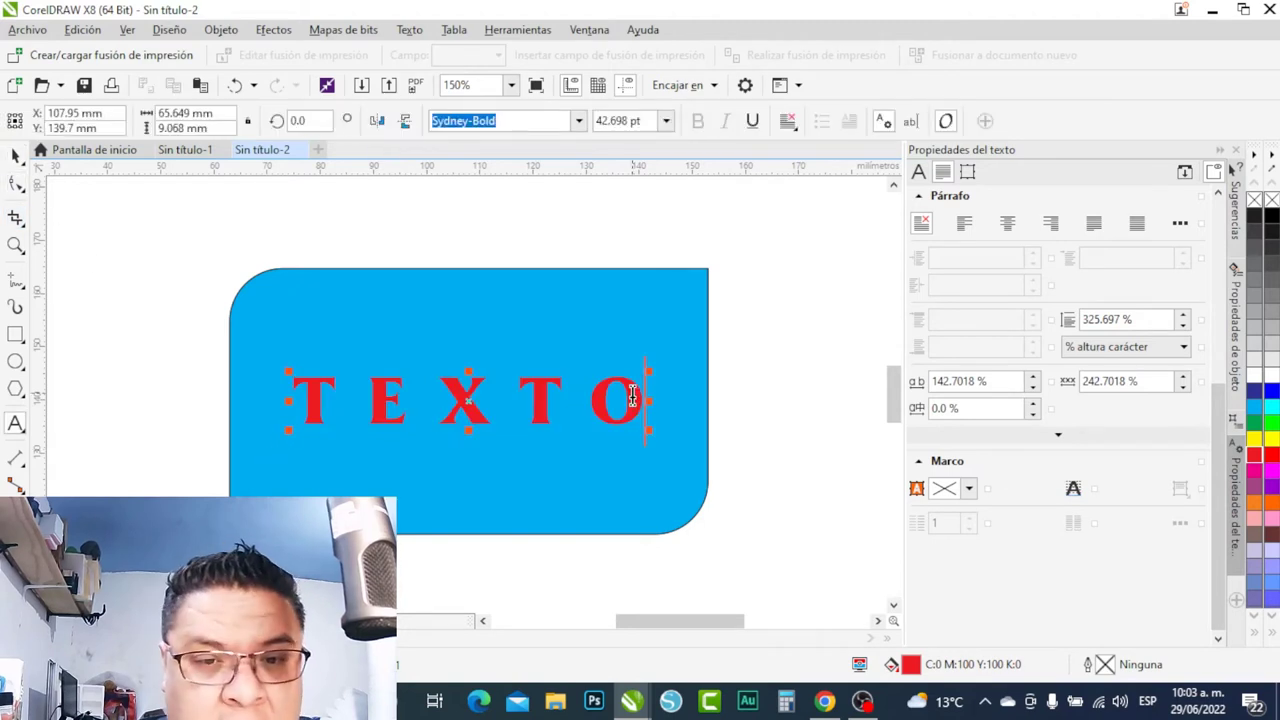
{"action": "key", "text": "Return"}
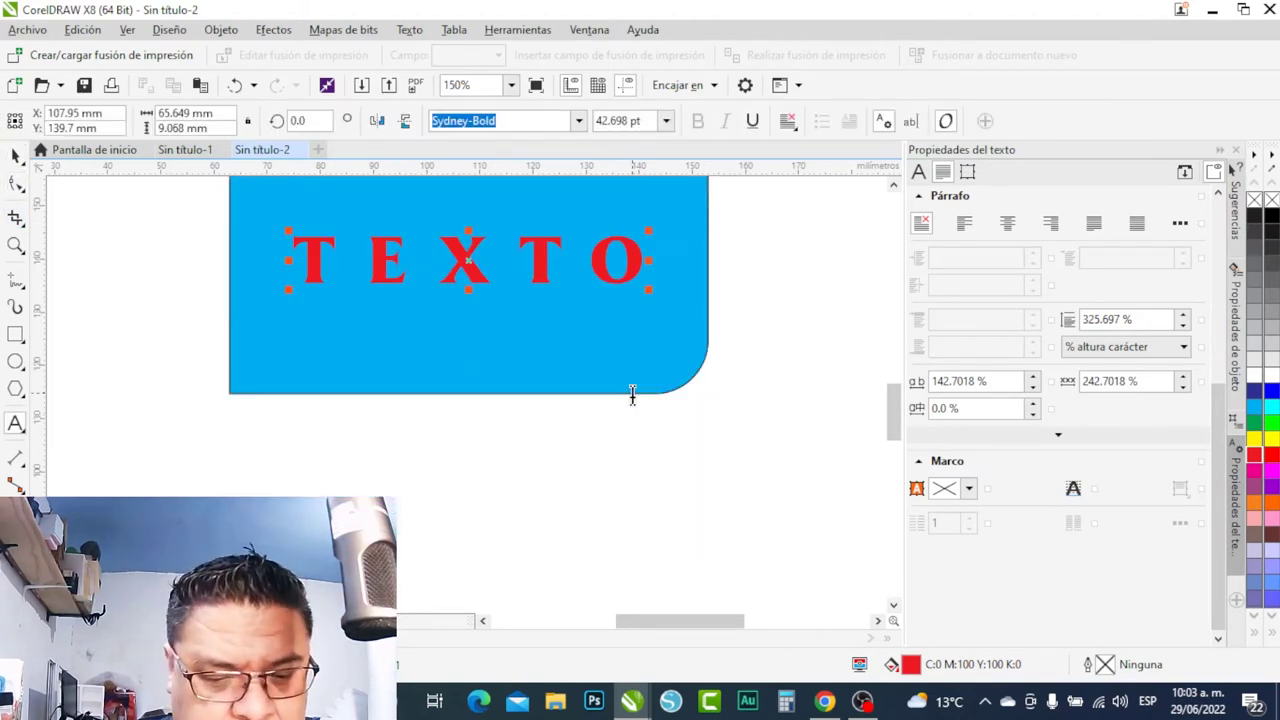
{"action": "type", "text": "TEXTO ITORIAL"}
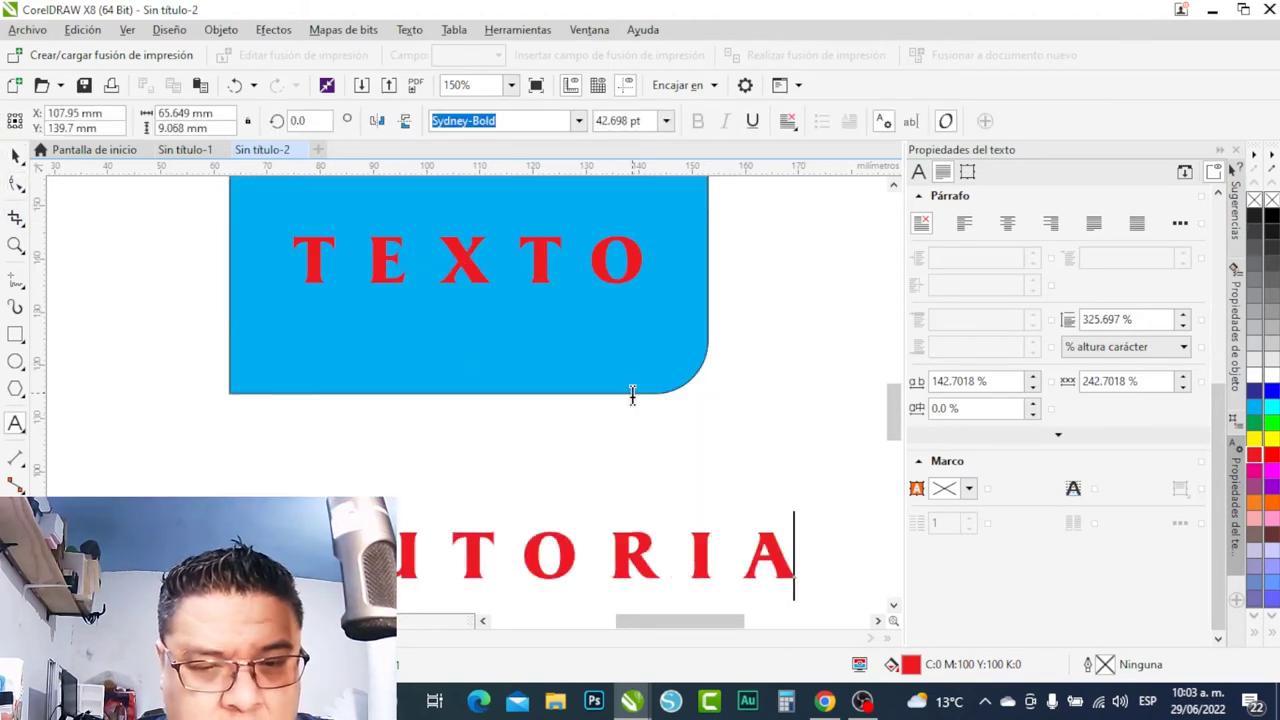
{"action": "left_click", "coordinate": [16, 155]}
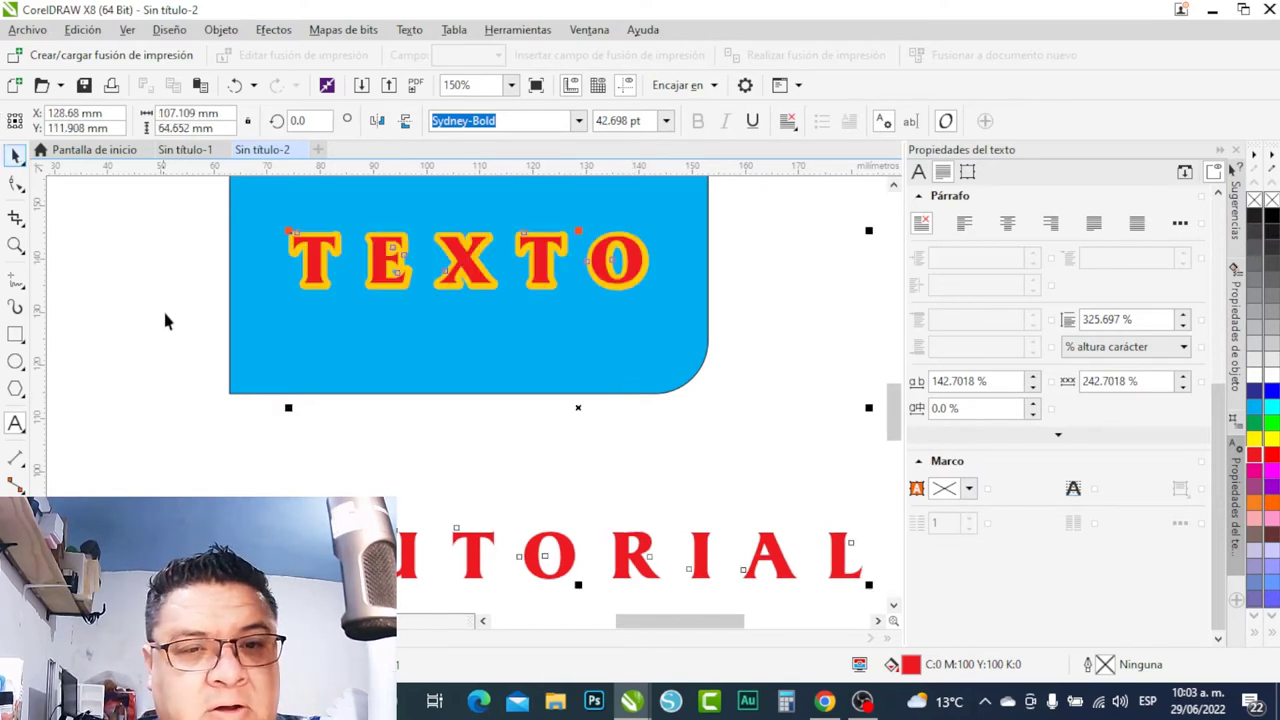
Tighten the line spacing between TEXTO and TUTORIAL with the Shape tool to about 73 % of character height.
{"action": "scroll", "coordinate": [519, 469], "scroll_direction": "down", "scroll_amount": 1}
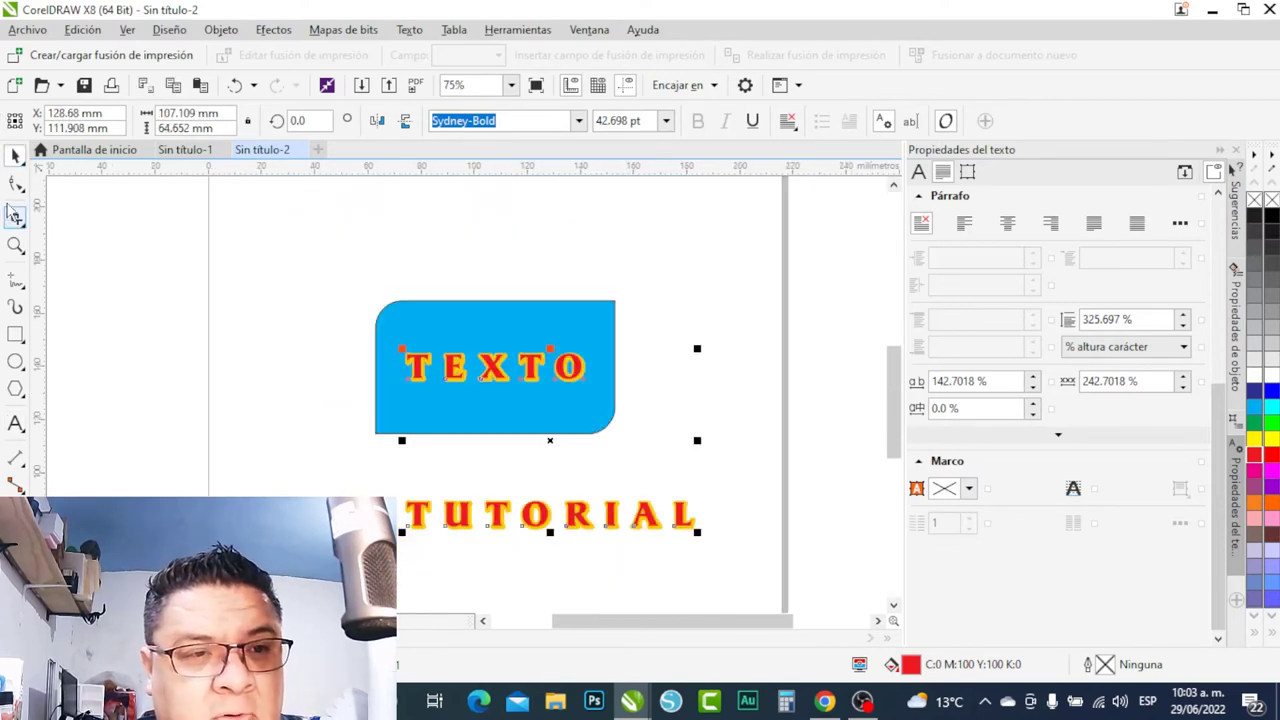
{"action": "left_click", "coordinate": [16, 183]}
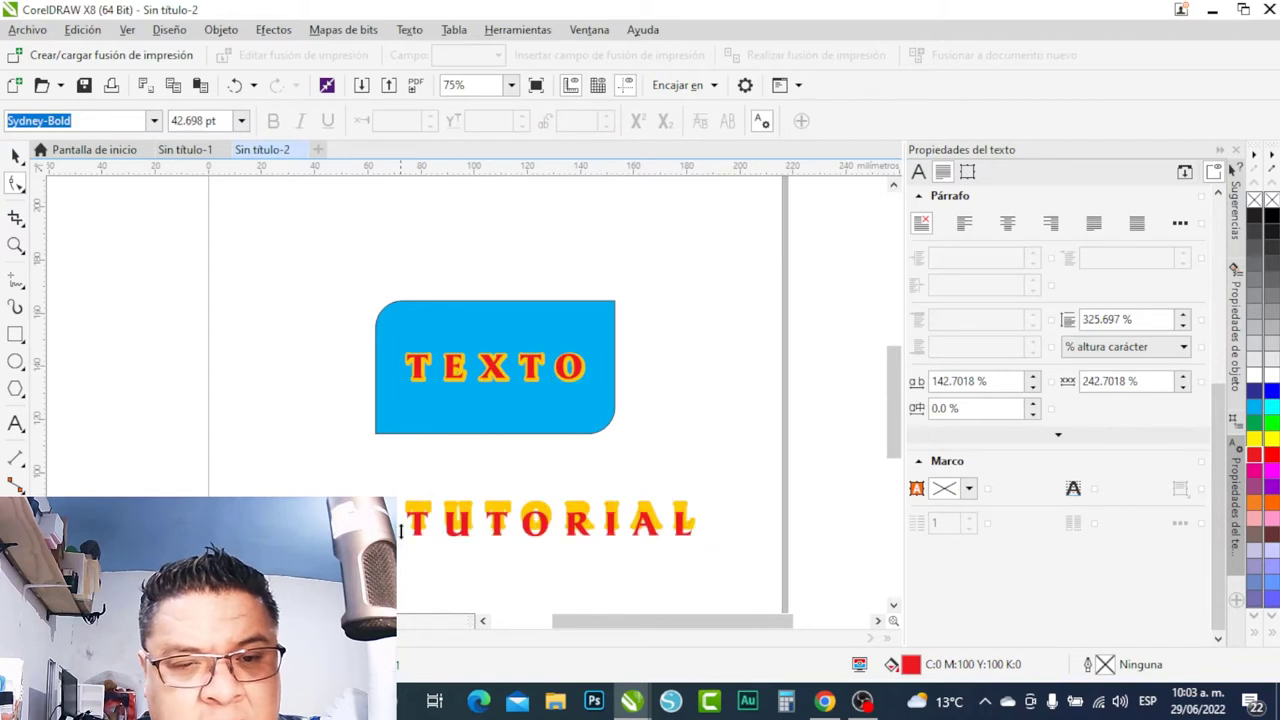
{"action": "left_click_drag", "start_coordinate": [401, 533], "coordinate": [411, 402]}
{"action": "scroll", "coordinate": [418, 400], "scroll_direction": "up", "scroll_amount": 1}
{"action": "scroll", "coordinate": [418, 400], "scroll_direction": "up", "scroll_amount": 1}
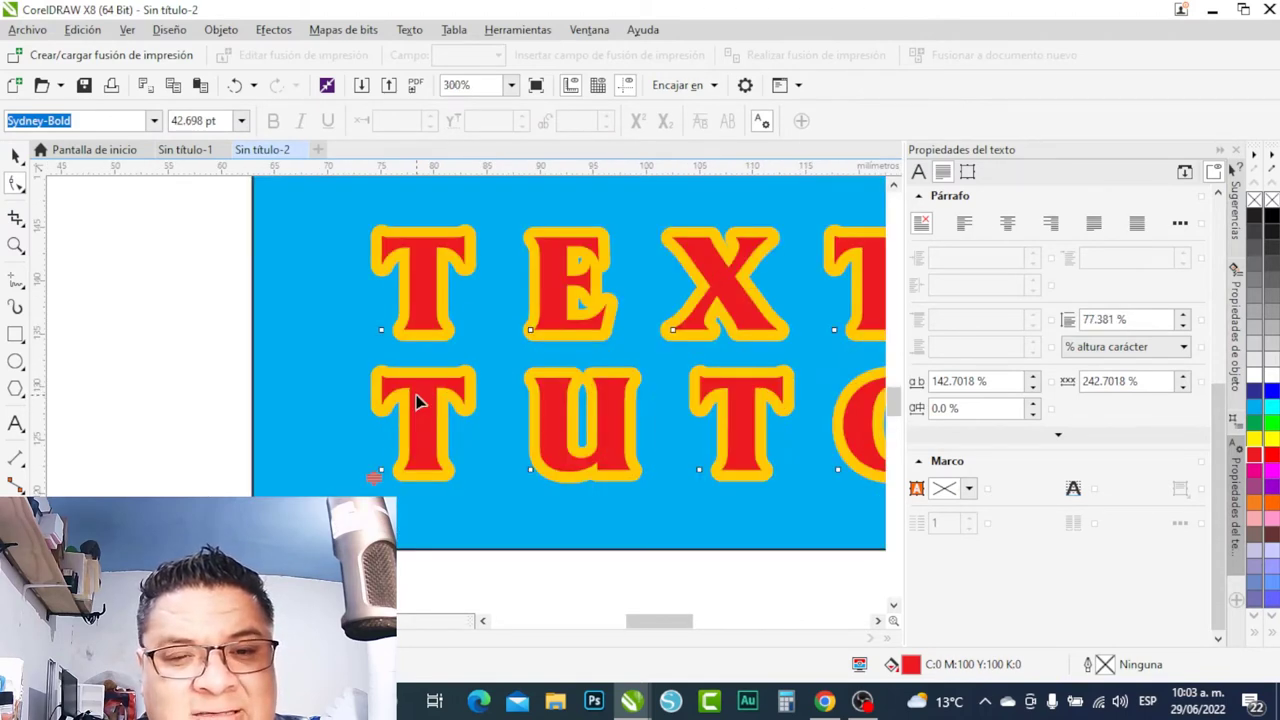
{"action": "left_click_drag", "start_coordinate": [373, 477], "coordinate": [373, 507]}
{"action": "scroll", "coordinate": [291, 375], "scroll_direction": "down", "scroll_amount": 1}
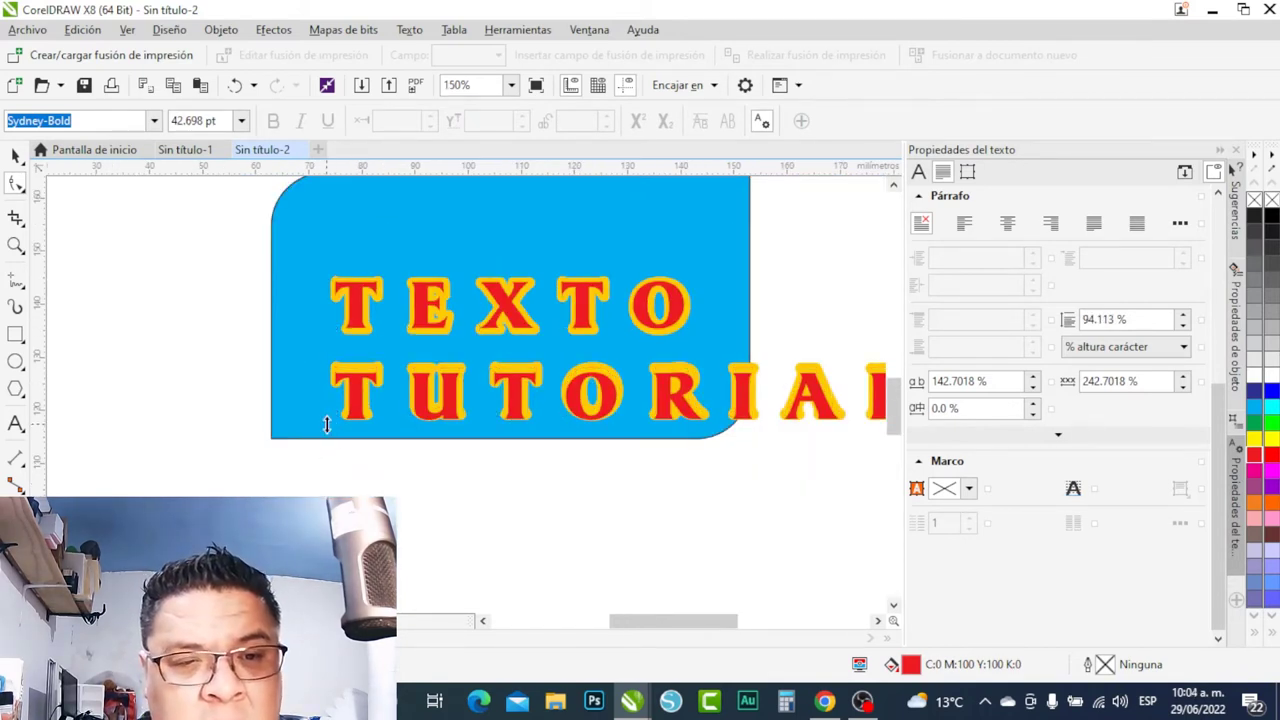
{"action": "left_click_drag", "start_coordinate": [326, 424], "coordinate": [333, 387]}
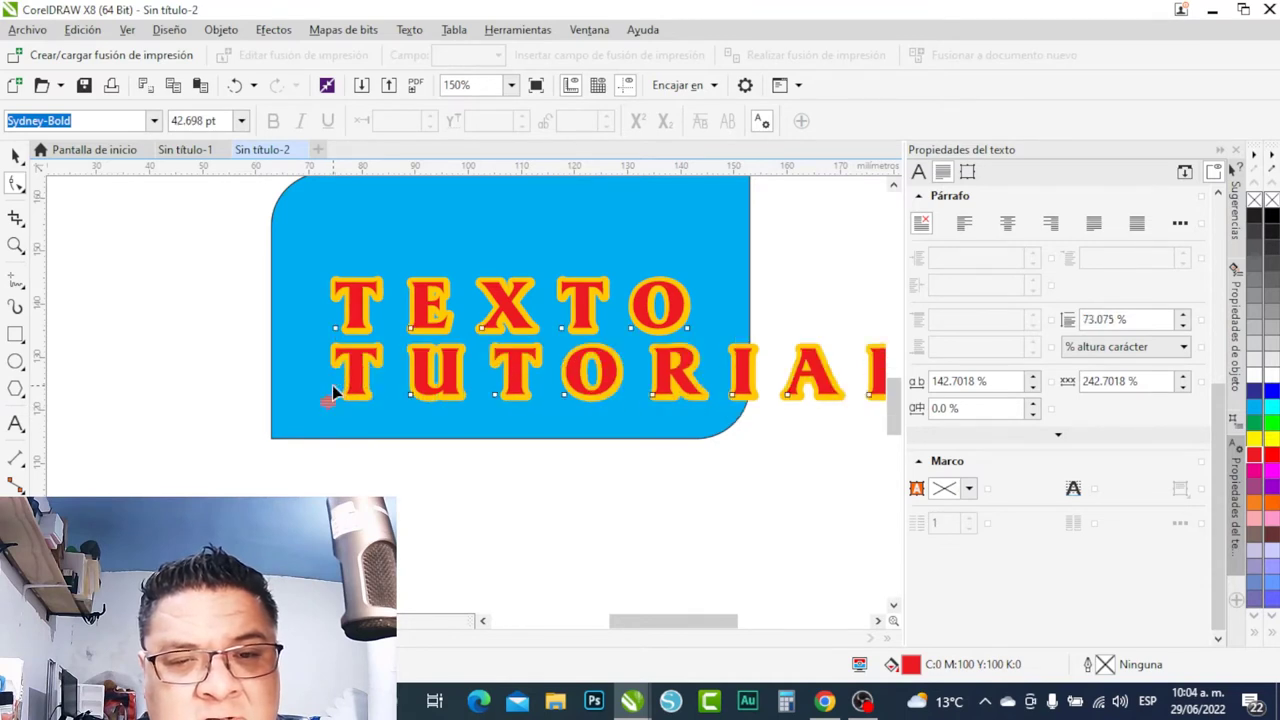
{"action": "scroll", "coordinate": [314, 402], "scroll_direction": "down", "scroll_amount": 2}
{"action": "key", "text": "space"}
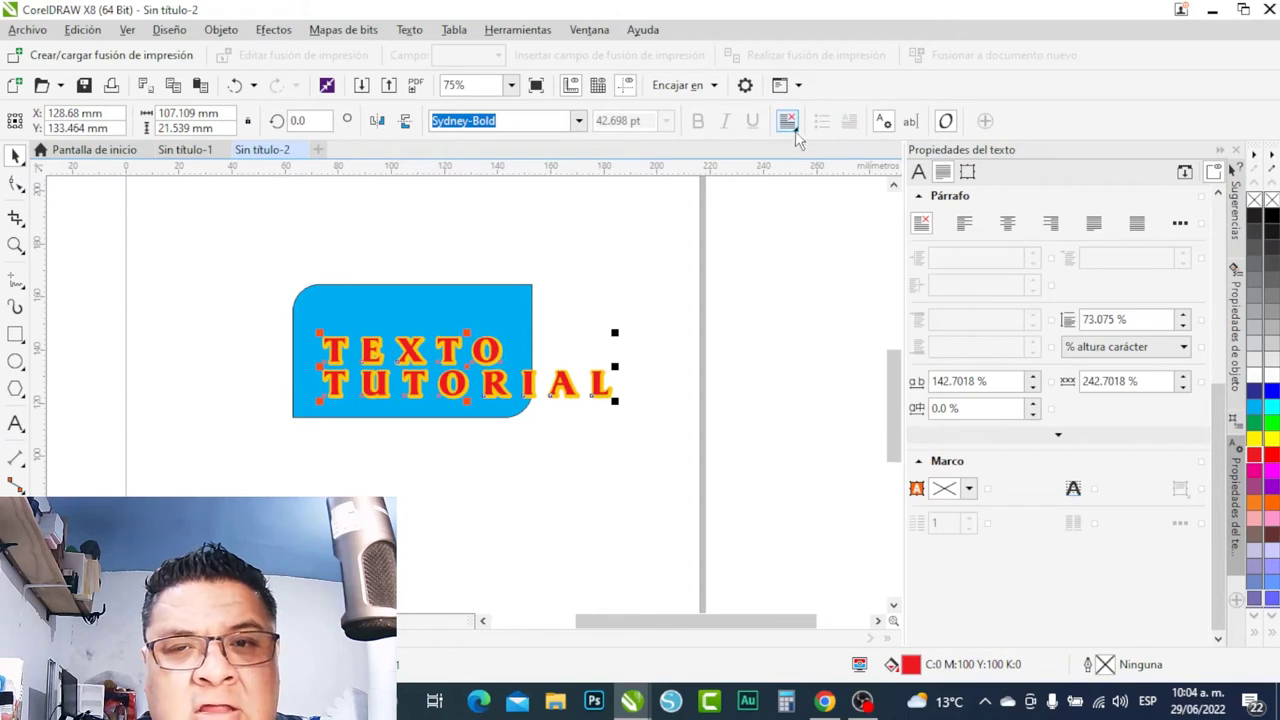
Centre-align the two text lines on the page and scale the text down to about 78.6 × 15.8 mm to fit inside the card.
{"action": "left_click", "coordinate": [787, 120]}
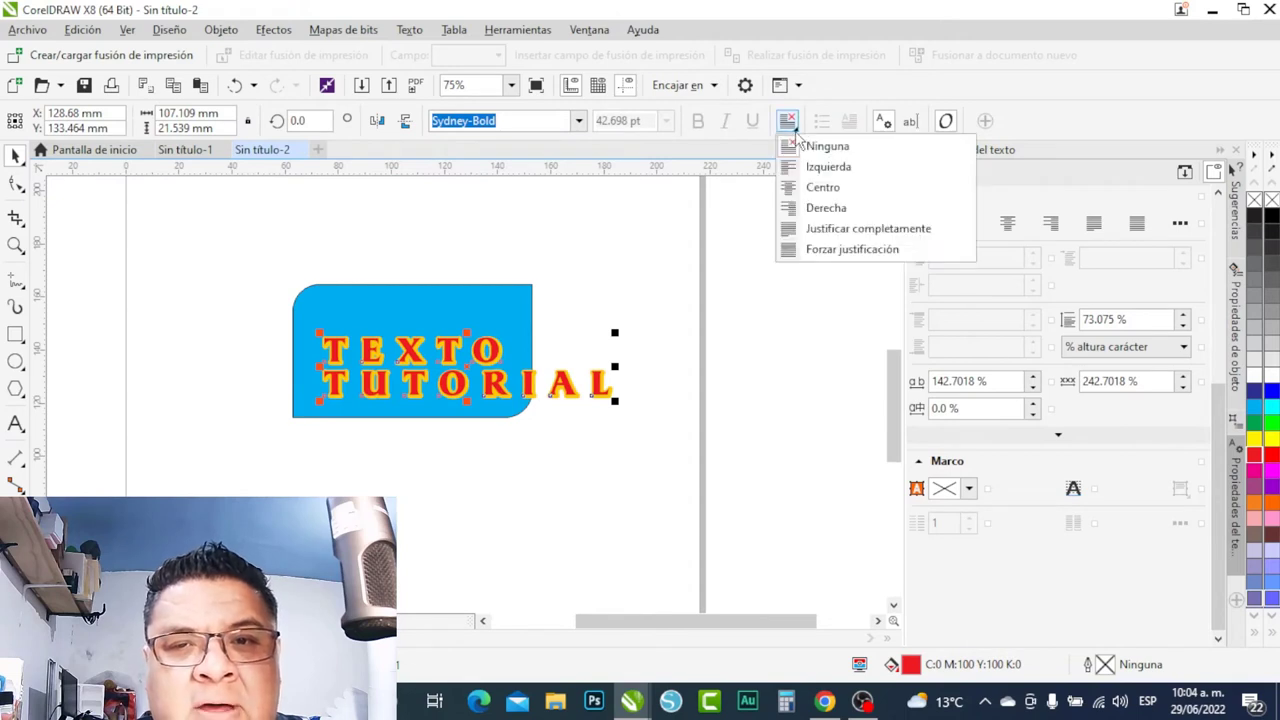
{"action": "left_click", "coordinate": [823, 190]}
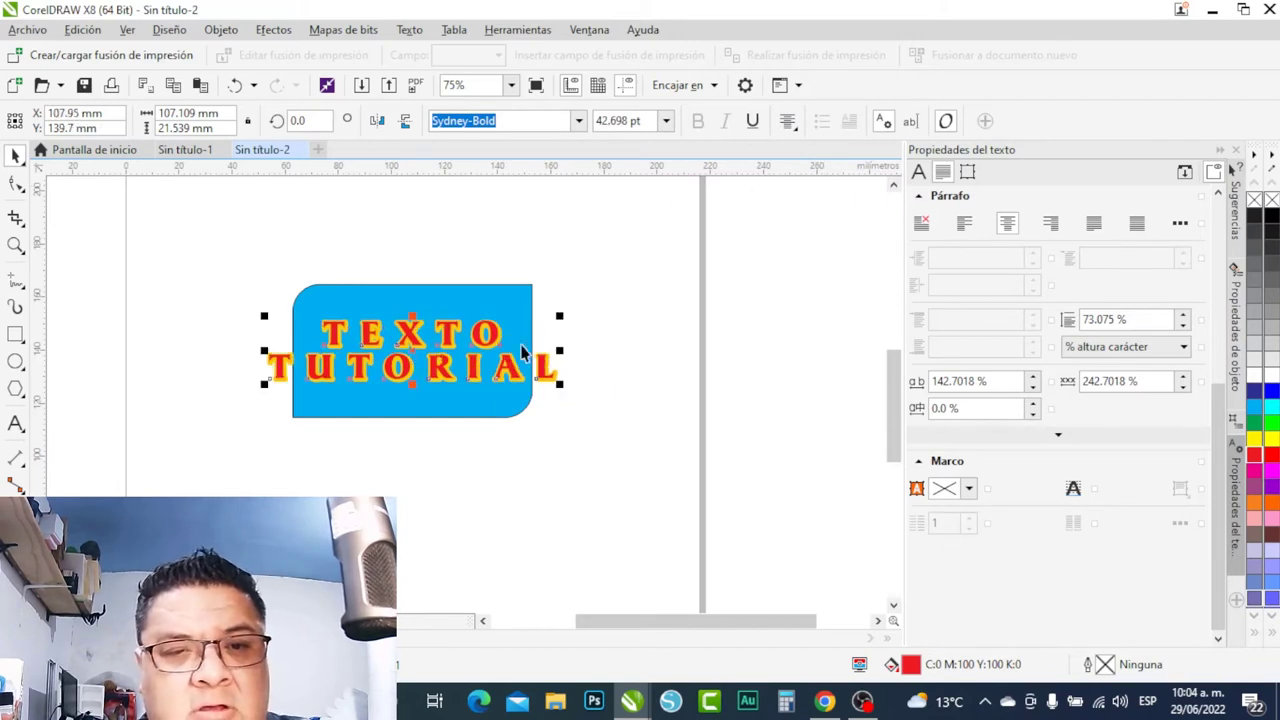
{"action": "left_click_drag", "start_coordinate": [560, 380], "coordinate": [526, 443]}
{"action": "left_click", "coordinate": [373, 419]}
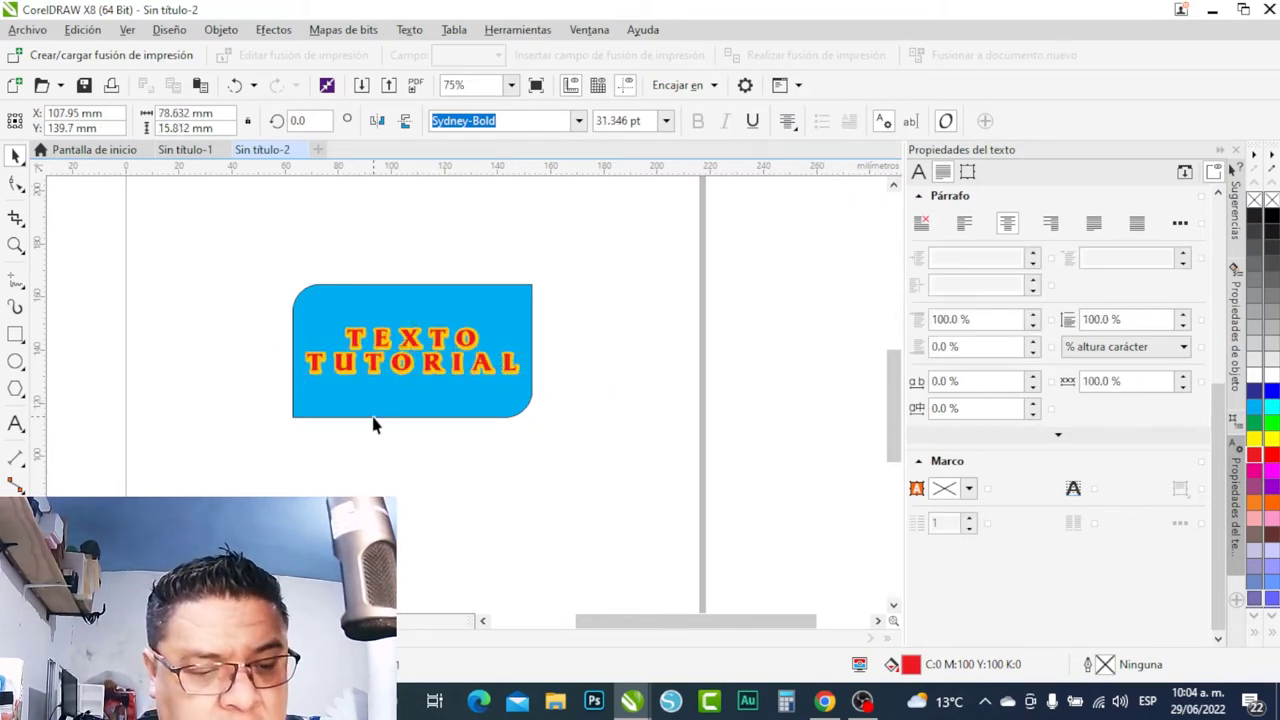
Convert the cyan rounded rectangle to curves, then try moving a node at its lower-right corner and undo the move.
{"action": "left_click", "coordinate": [500, 365]}
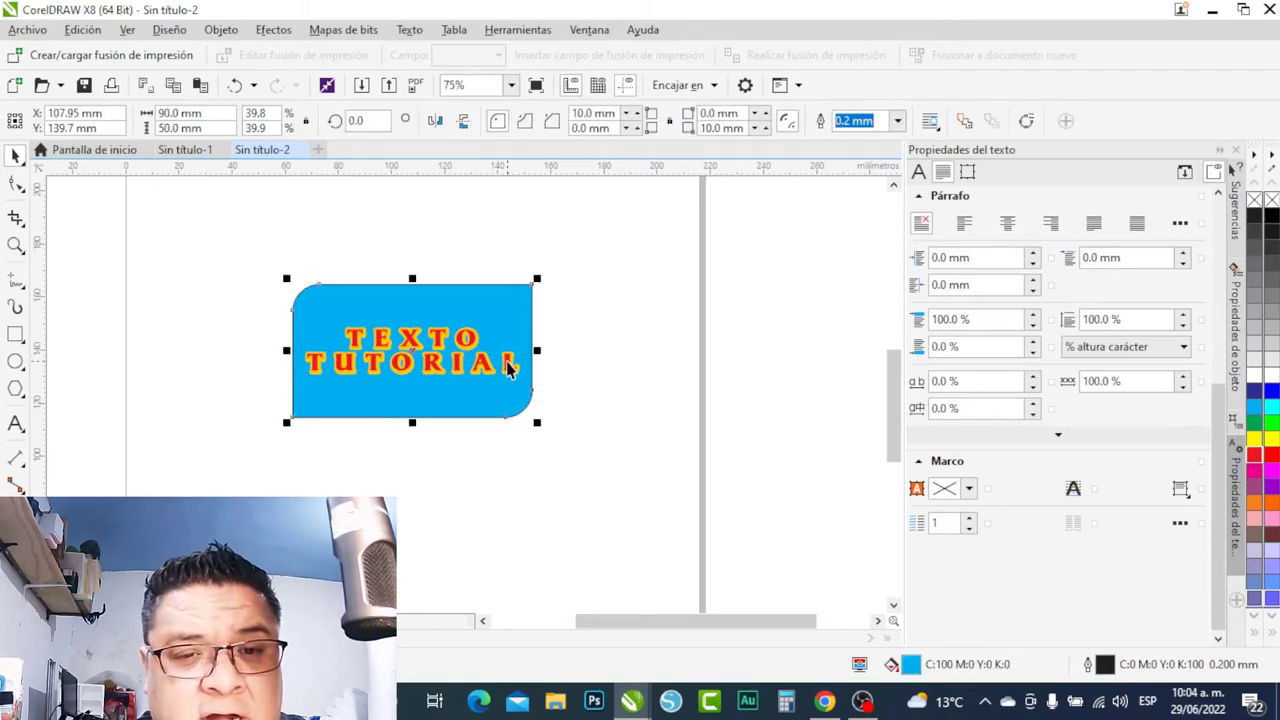
{"action": "key", "text": "Tab"}
{"action": "scroll", "coordinate": [505, 365], "scroll_direction": "up", "scroll_amount": 2}
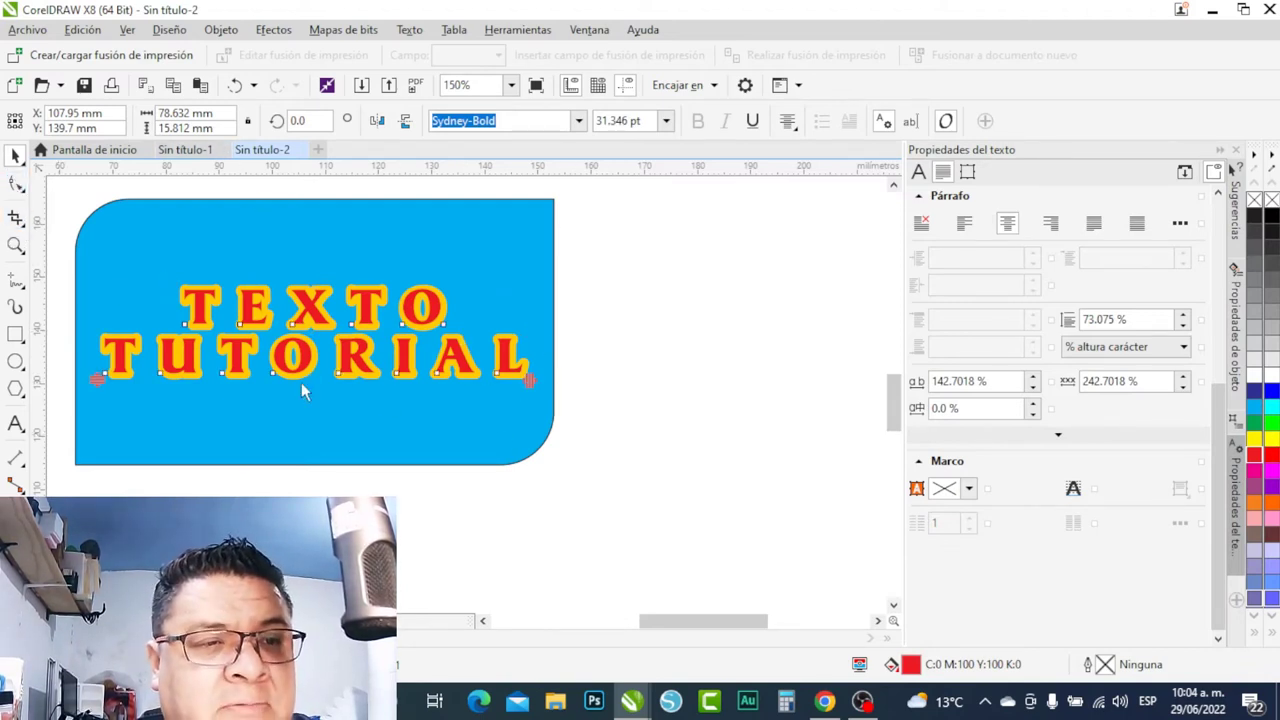
{"action": "left_click", "coordinate": [396, 465]}
{"action": "right_click", "coordinate": [396, 435]}
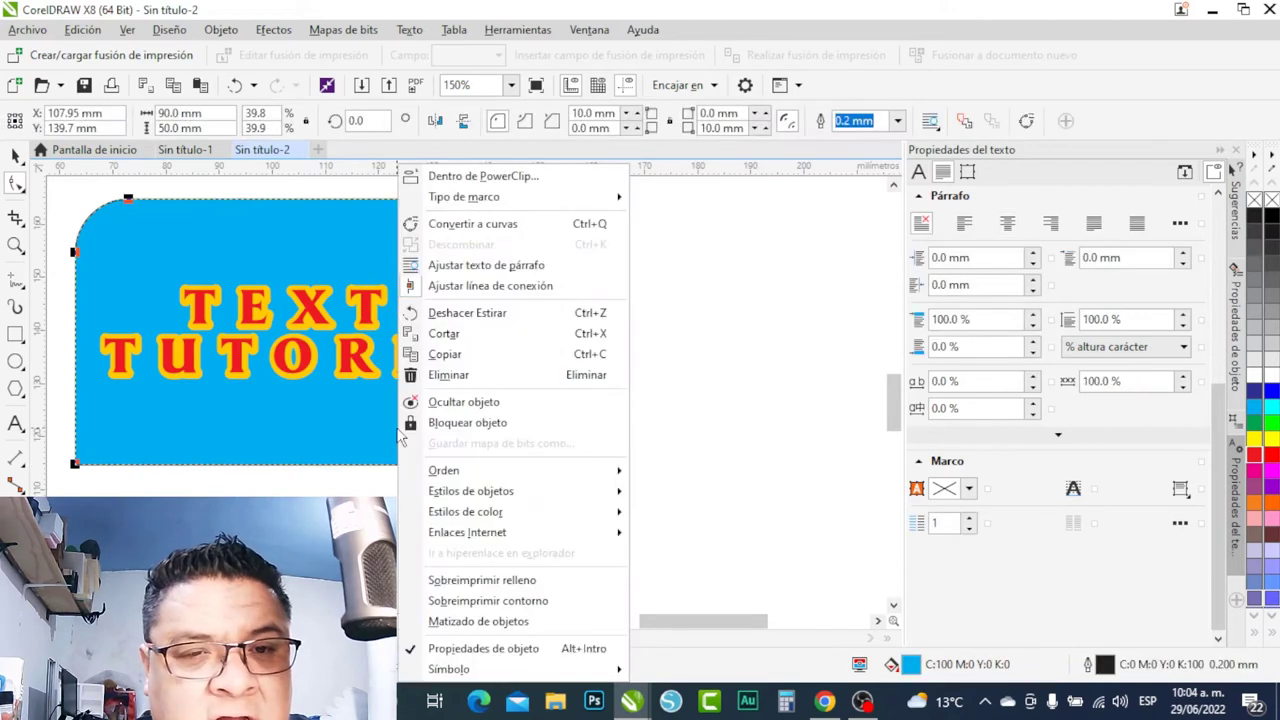
{"action": "left_click", "coordinate": [432, 226]}
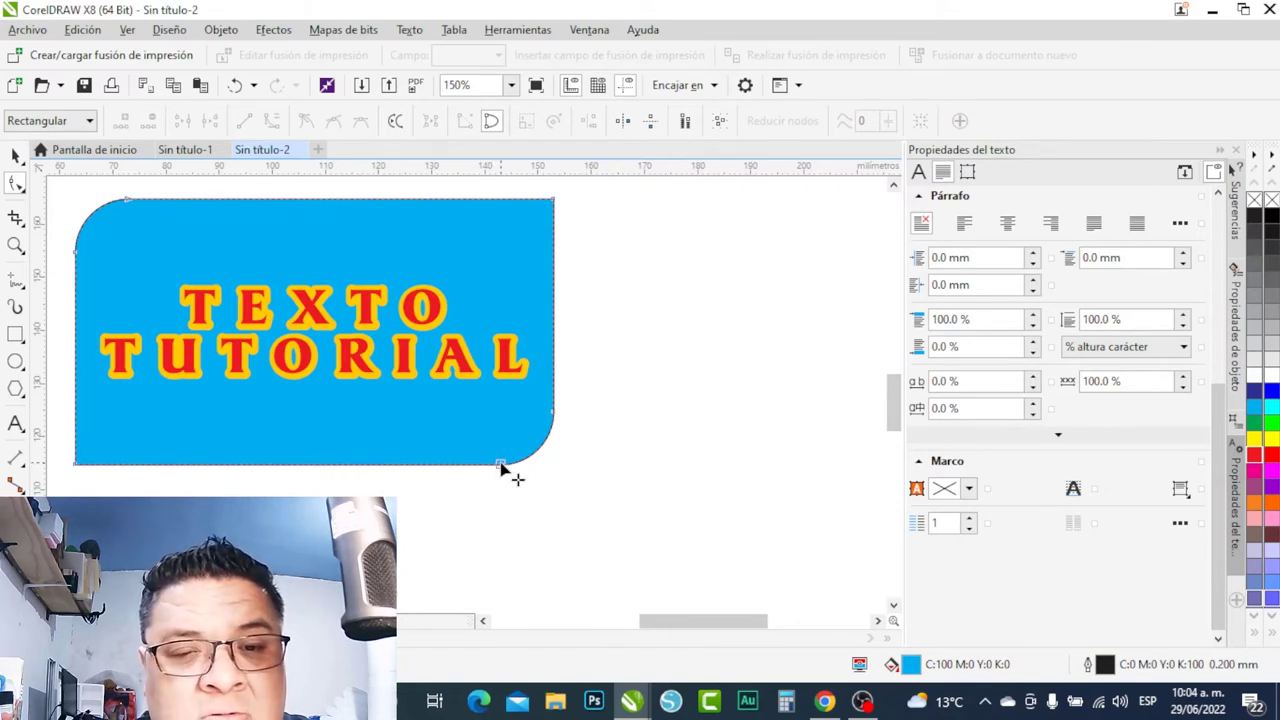
{"action": "left_click_drag", "start_coordinate": [503, 466], "coordinate": [508, 473]}
{"action": "key", "text": "ctrl+z"}
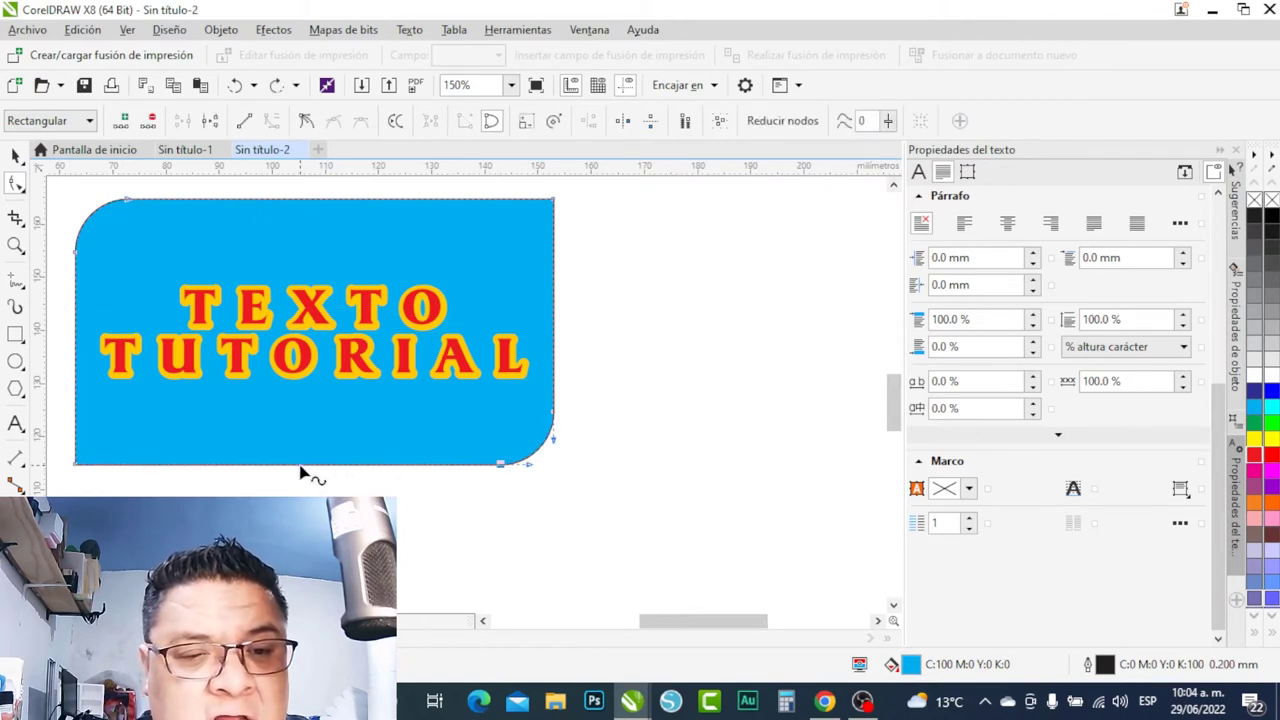
Add nodes along the cyan shape's lower edge and move them to form an angular zigzag outline with a downward point.
{"action": "left_click_drag", "start_coordinate": [304, 466], "coordinate": [305, 517]}
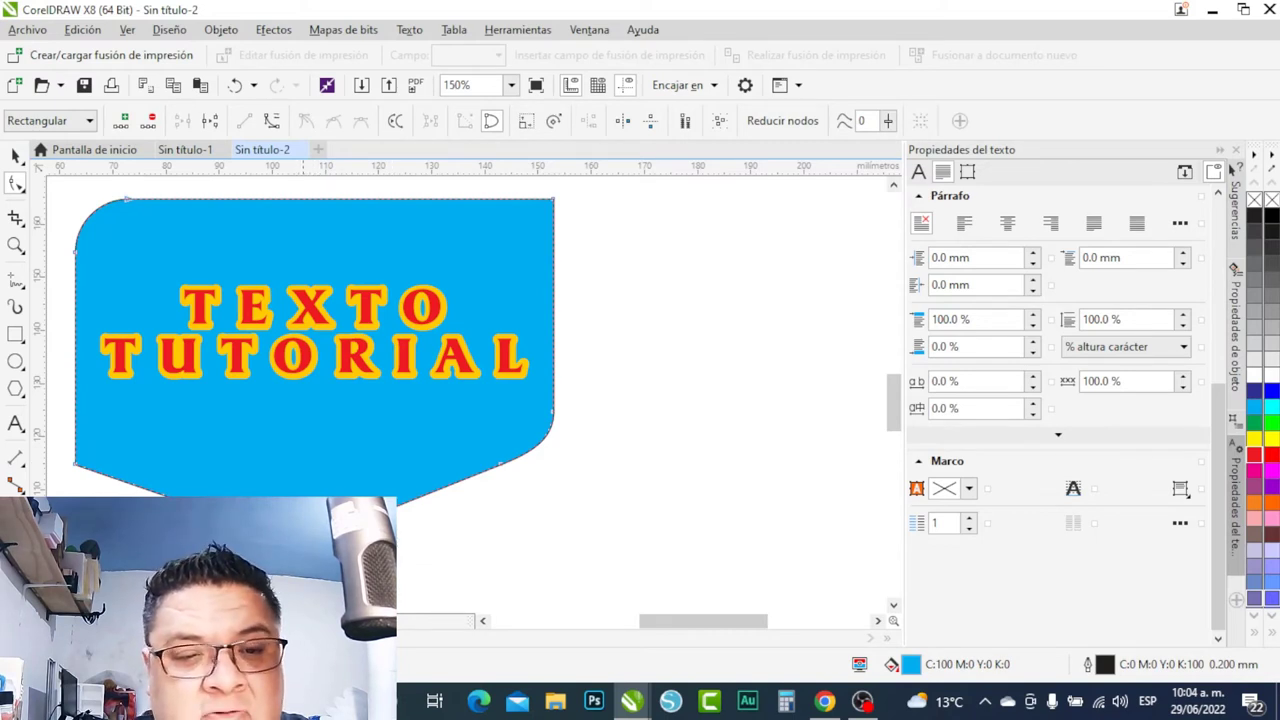
{"action": "left_click_drag", "start_coordinate": [305, 517], "coordinate": [116, 397]}
{"action": "double_click", "coordinate": [426, 456]}
{"action": "left_click_drag", "start_coordinate": [426, 456], "coordinate": [487, 415]}
{"action": "double_click", "coordinate": [358, 402]}
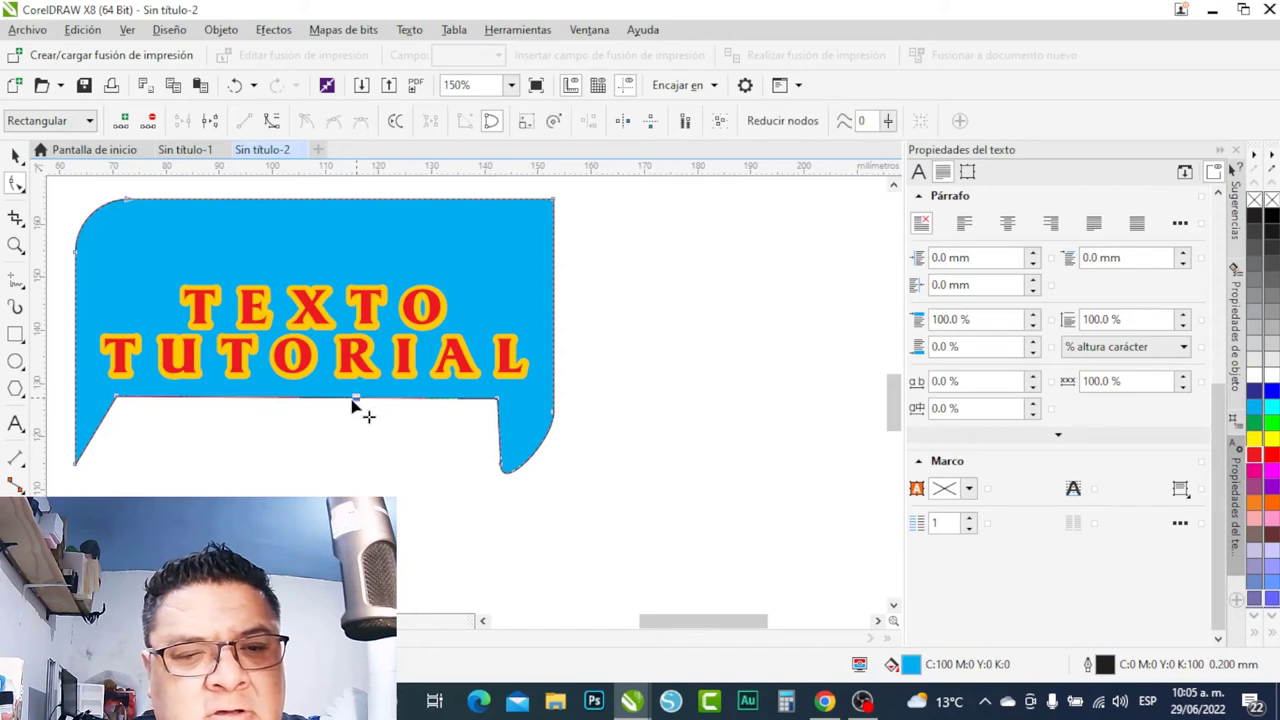
{"action": "left_click_drag", "start_coordinate": [358, 402], "coordinate": [216, 480]}
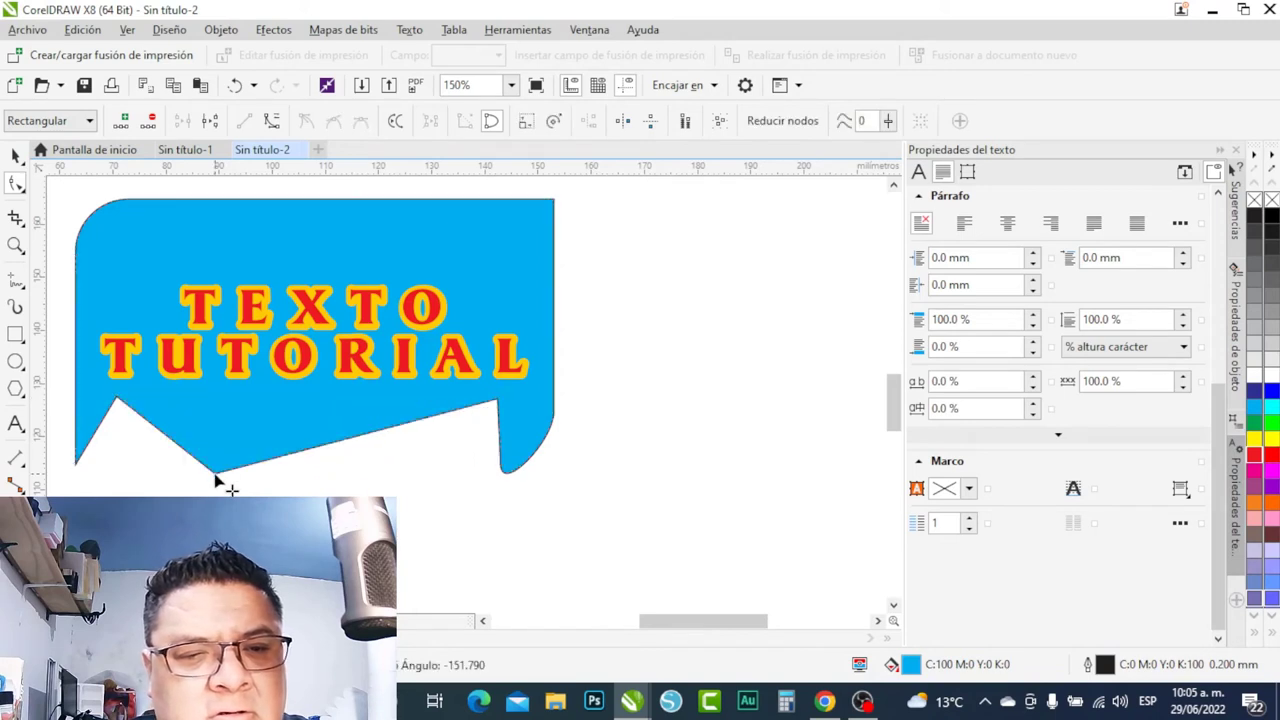
Try cropping the cyan shape to a central area of about 61.6 × 60.1 mm with the Crop tool, and undo it.
{"action": "left_click", "coordinate": [16, 220]}
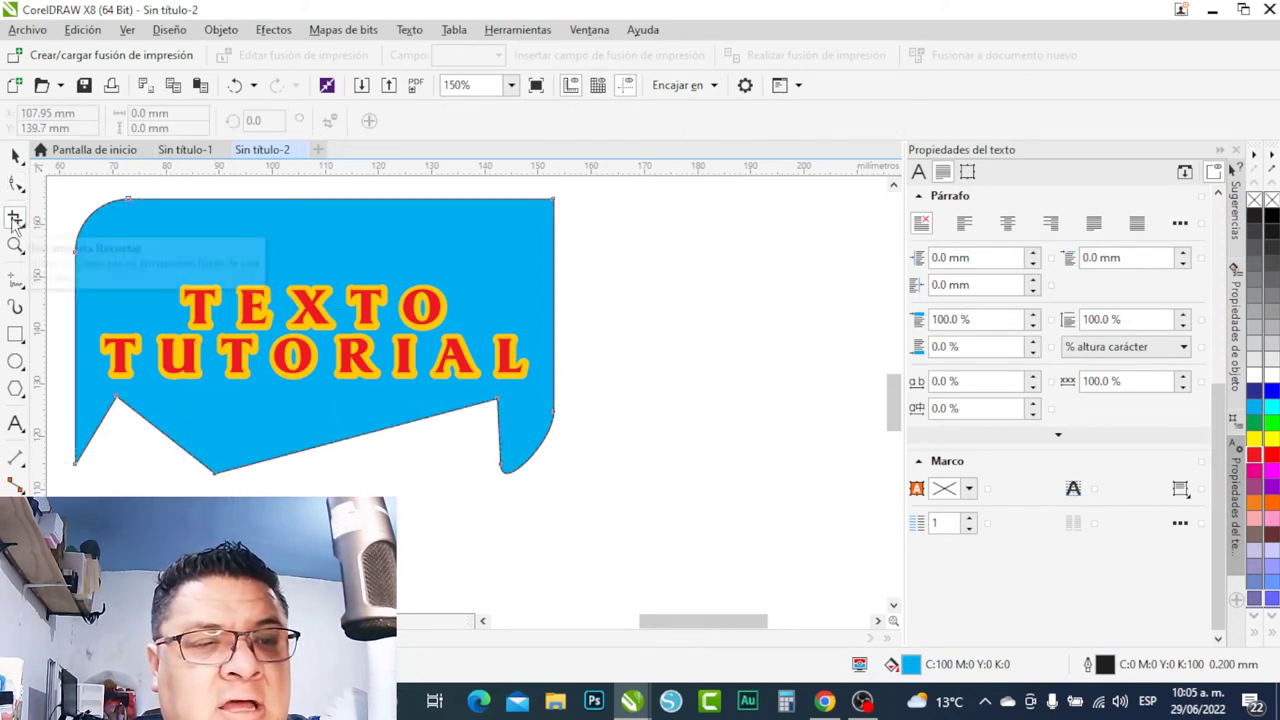
{"action": "left_click", "coordinate": [14, 224]}
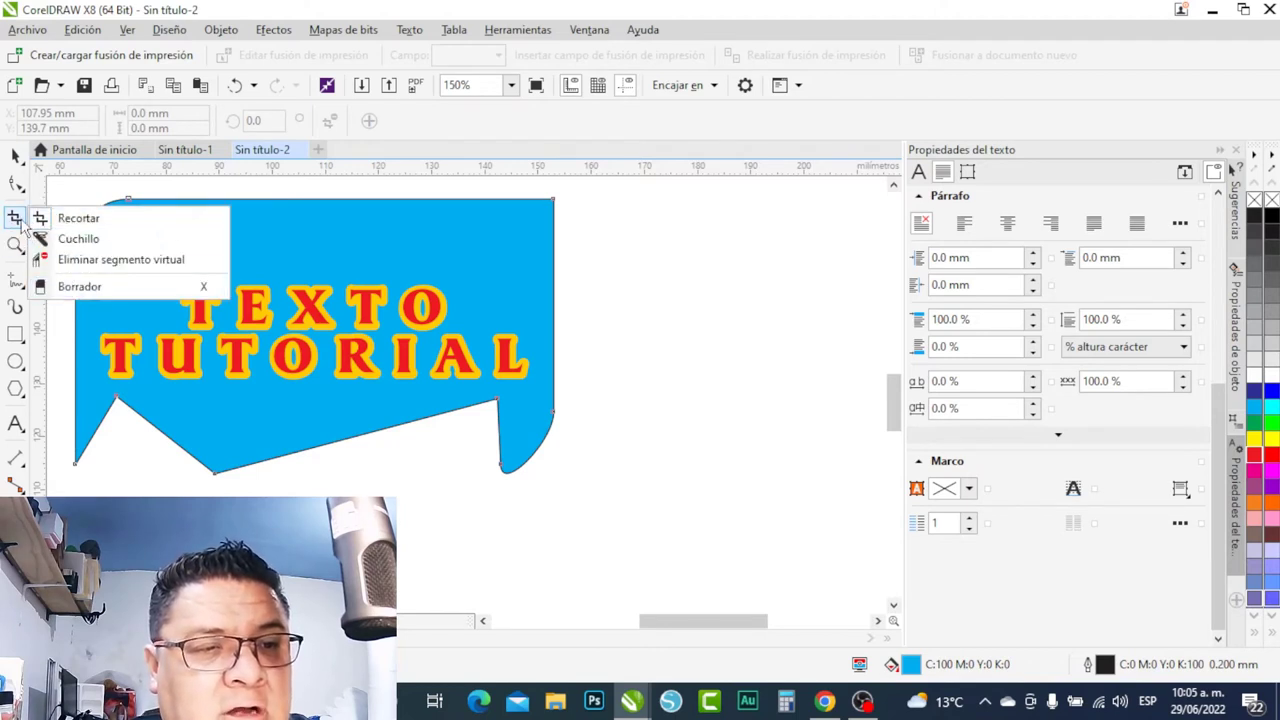
{"action": "left_click", "coordinate": [70, 220]}
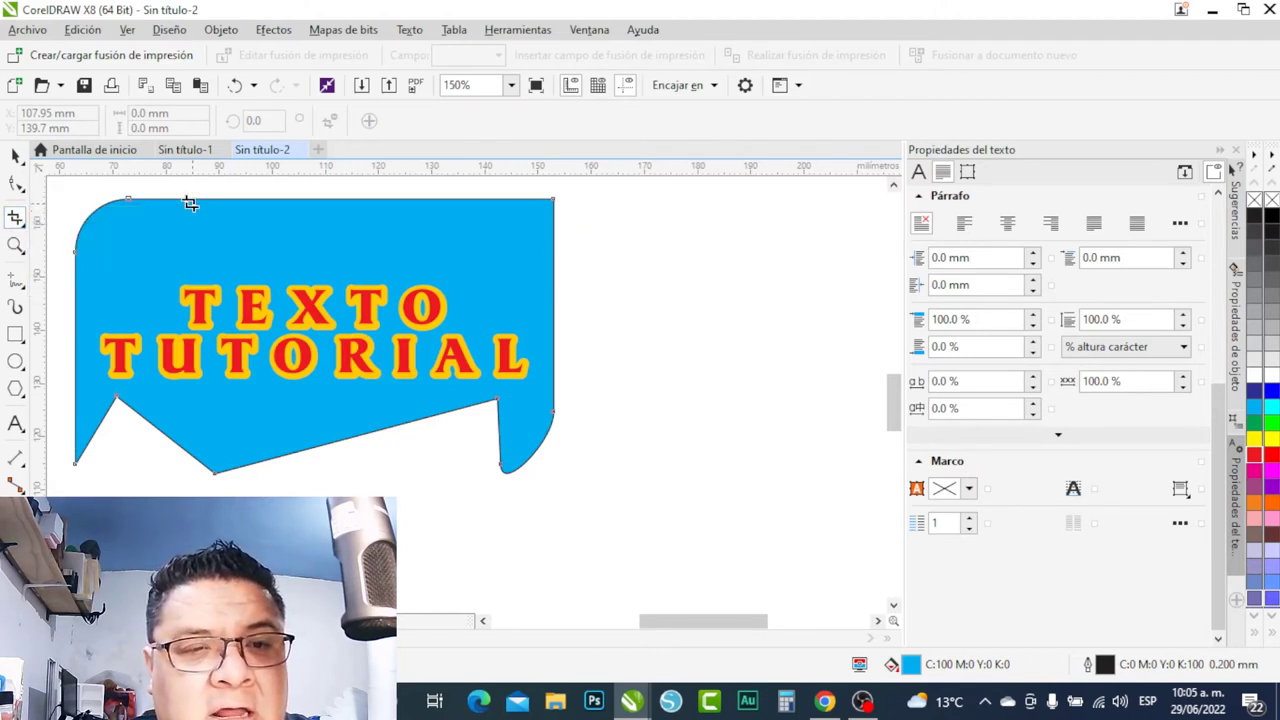
{"action": "left_click_drag", "start_coordinate": [163, 183], "coordinate": [489, 501]}
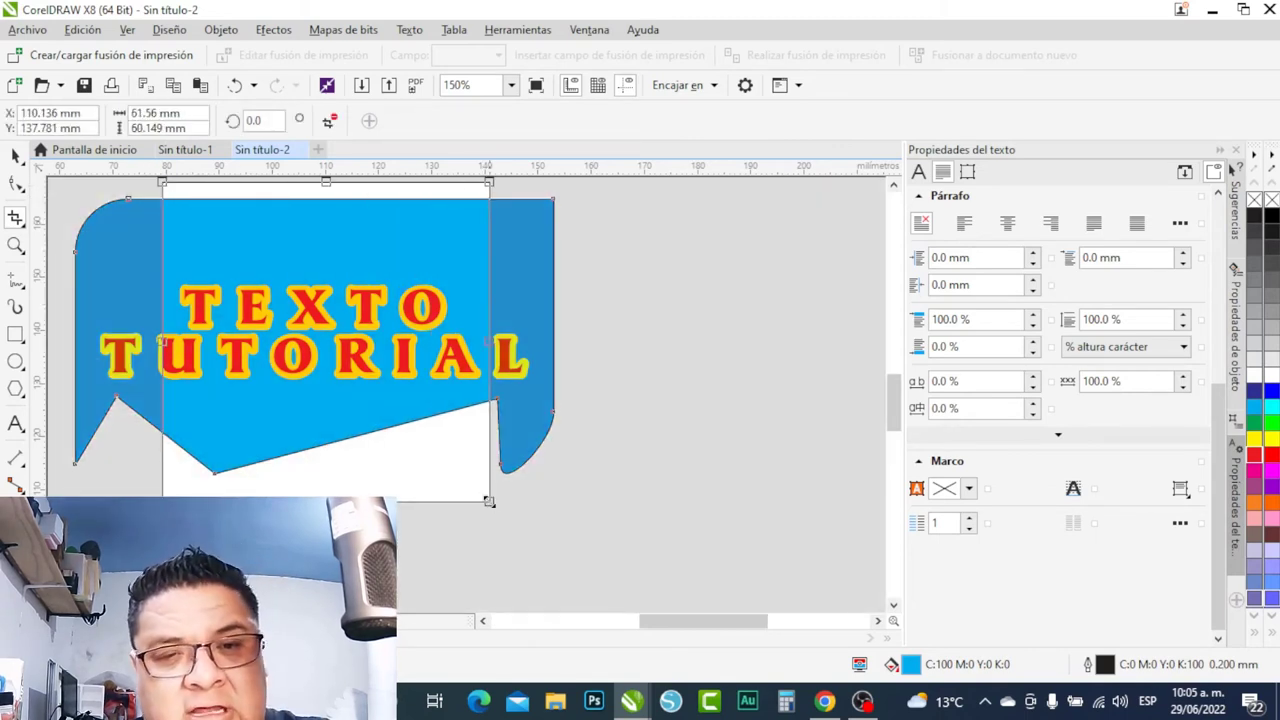
{"action": "key", "text": "Return"}
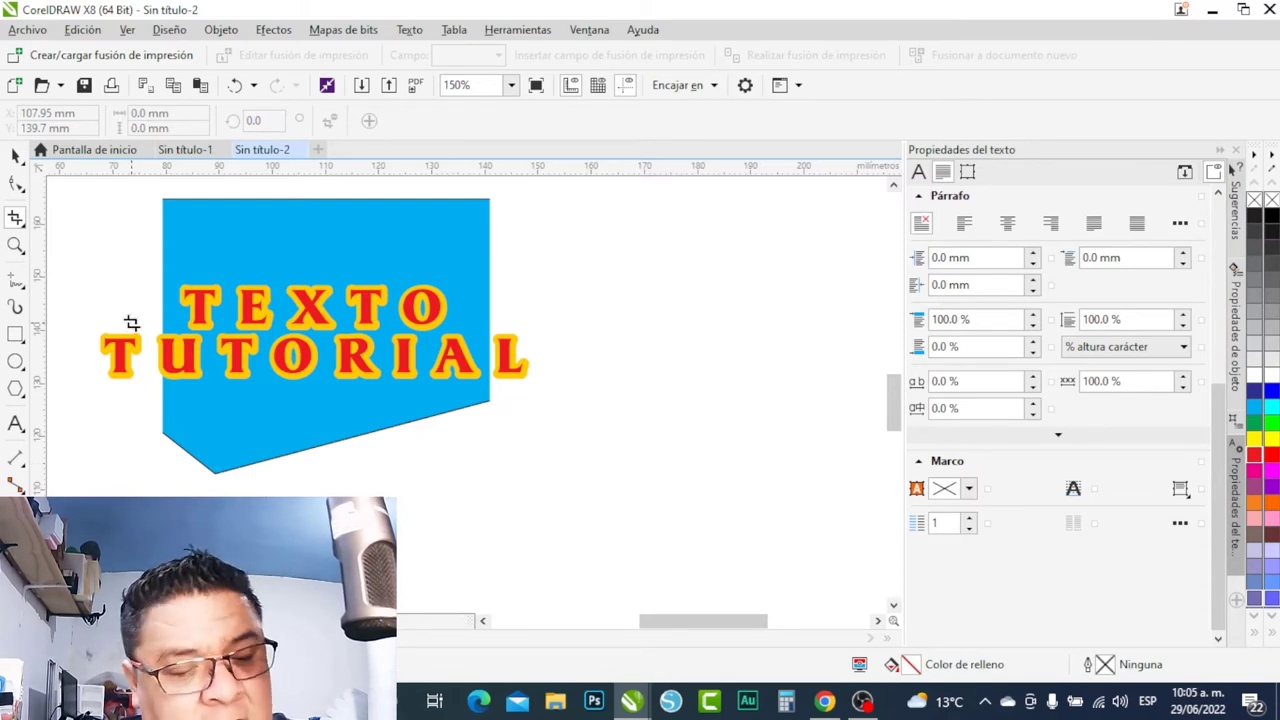
{"action": "key", "text": "ctrl+z"}
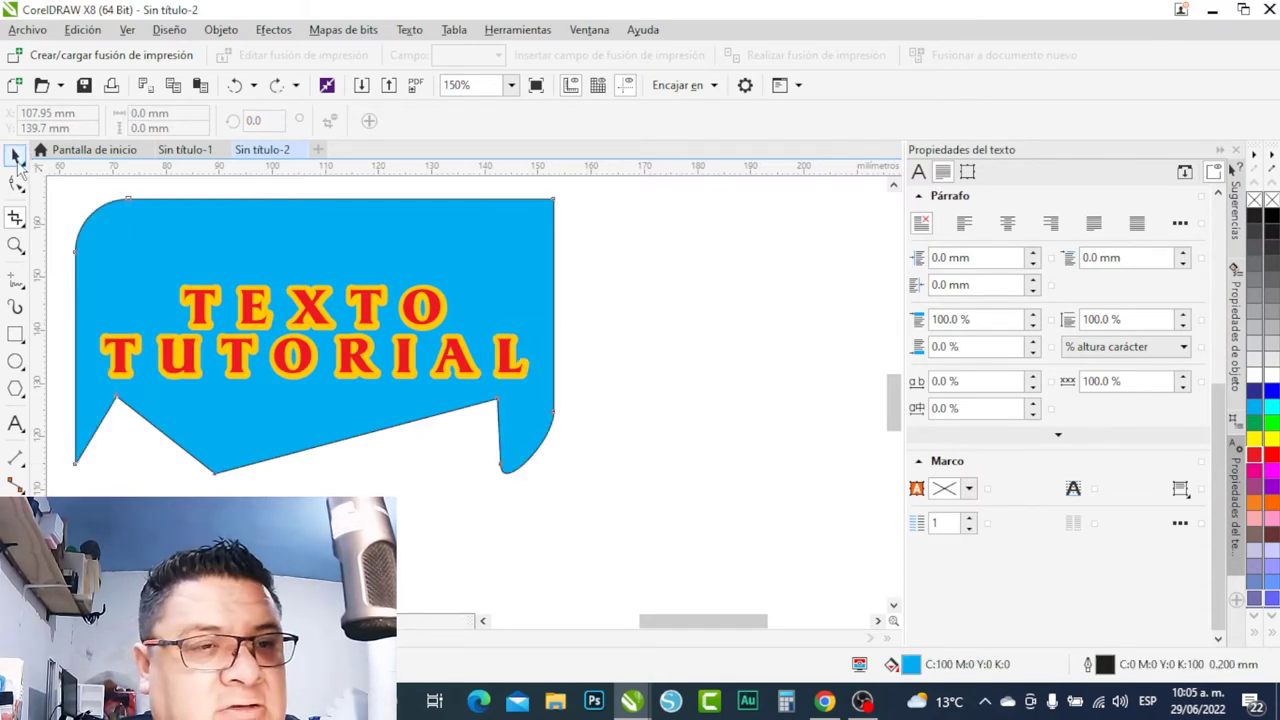
{"action": "double_click", "coordinate": [15, 156]}
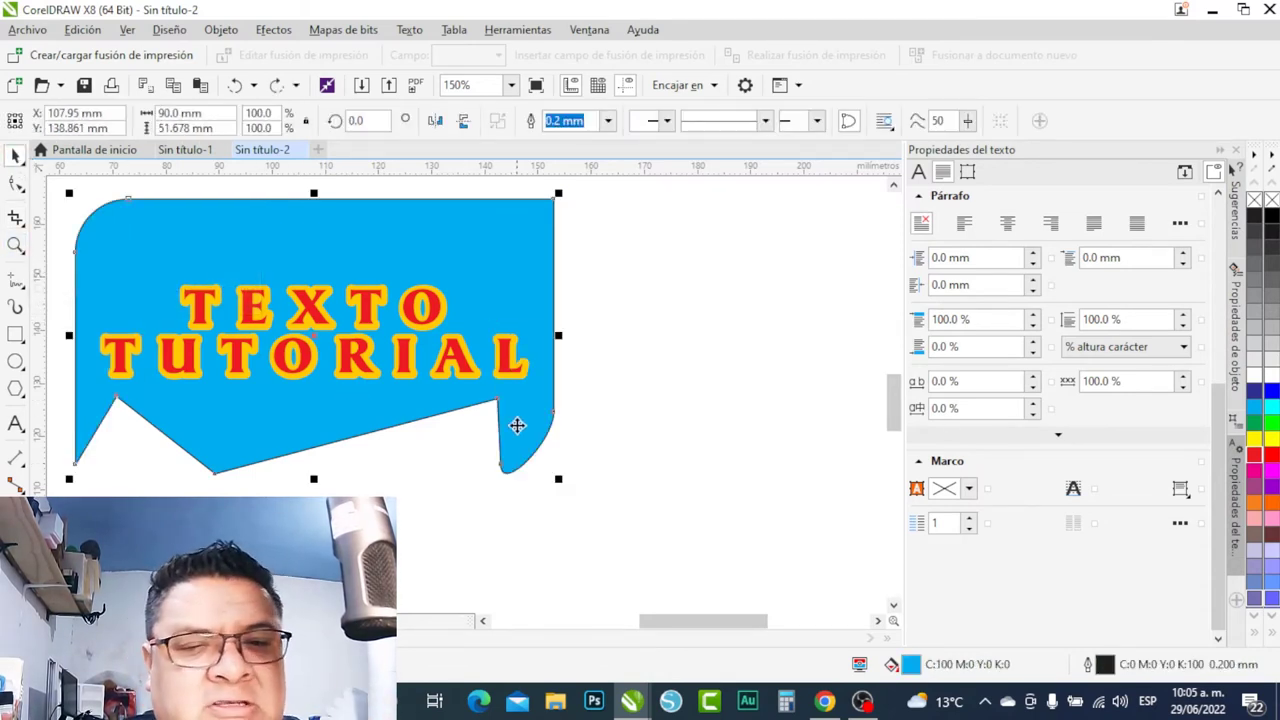
{"action": "scroll", "coordinate": [414, 451], "scroll_direction": "down", "scroll_amount": 1}
{"action": "scroll", "coordinate": [409, 363], "scroll_direction": "up", "scroll_amount": 3}
{"action": "scroll", "coordinate": [500, 375], "scroll_direction": "down", "scroll_amount": 1}
{"action": "scroll", "coordinate": [500, 375], "scroll_direction": "down", "scroll_amount": 2}
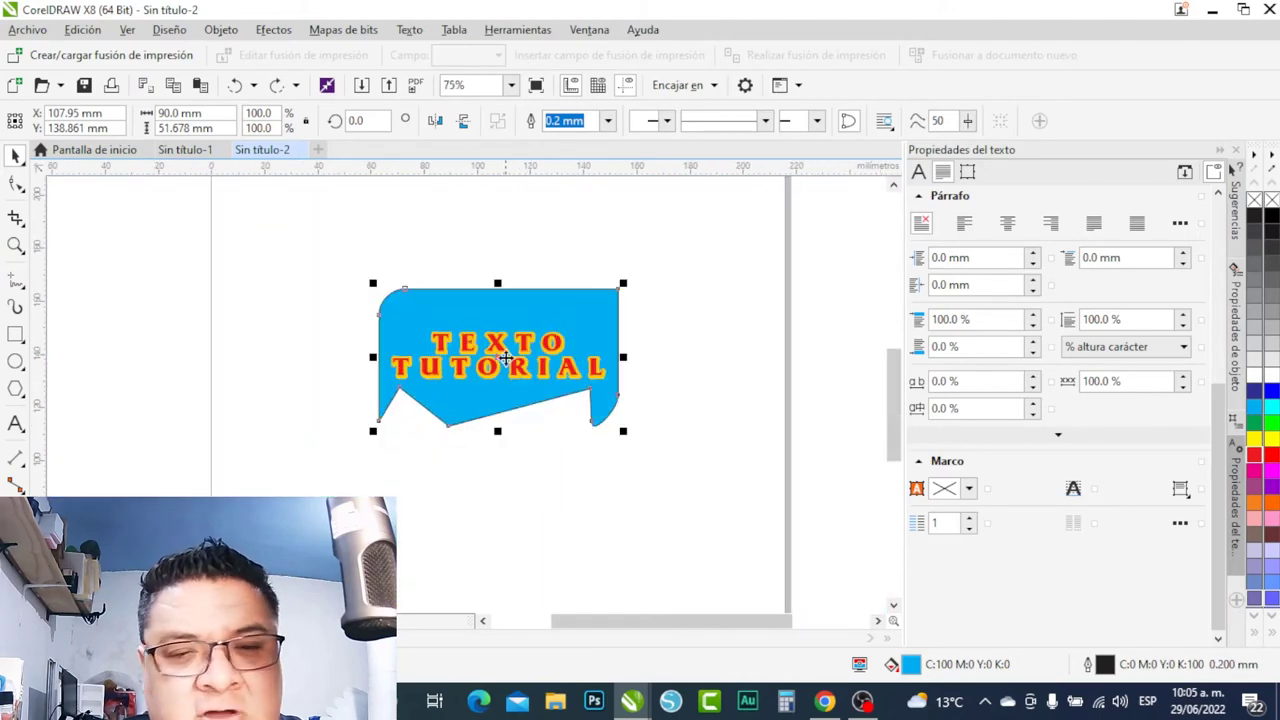
{"action": "scroll", "coordinate": [504, 350], "scroll_direction": "up", "scroll_amount": 3}
{"action": "scroll", "coordinate": [506, 320], "scroll_direction": "down", "scroll_amount": 3}
{"action": "scroll", "coordinate": [504, 336], "scroll_direction": "up", "scroll_amount": 1}
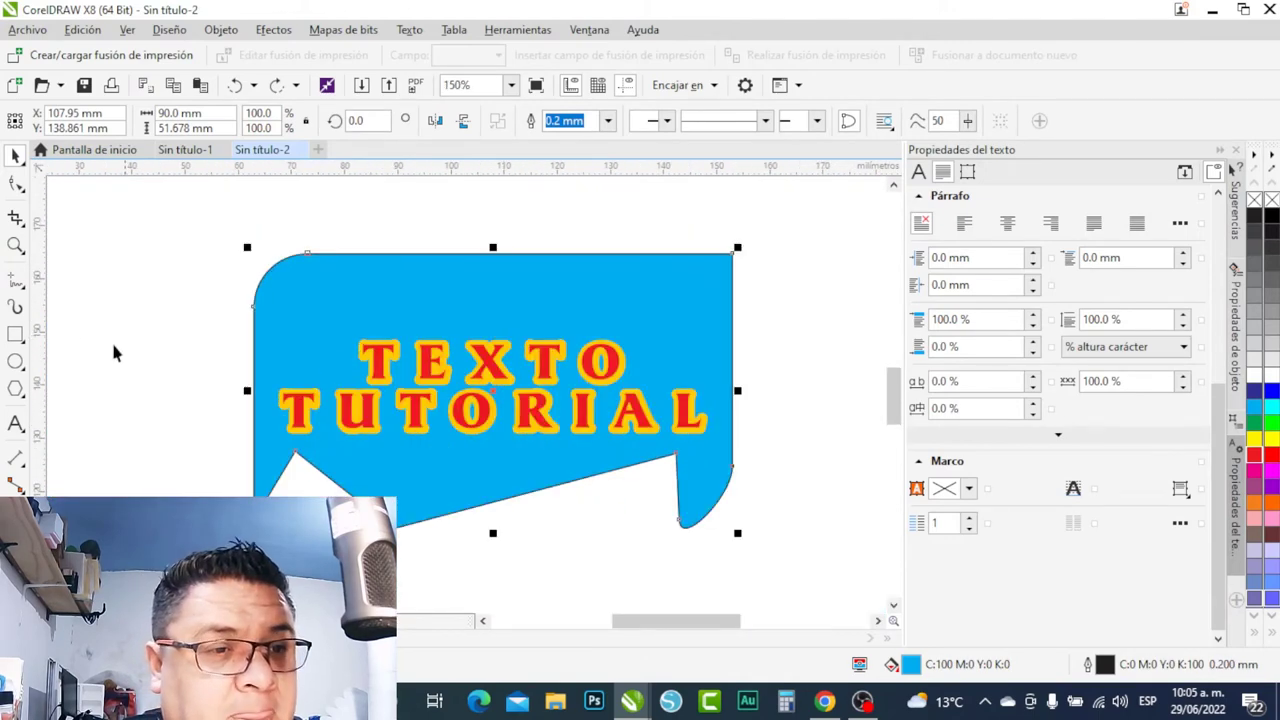
Draw a closed, straight-sided irregular polygon about 96.7 × 48.3 mm below the cyan card with the Pen tool.
{"action": "left_click", "coordinate": [22, 284]}
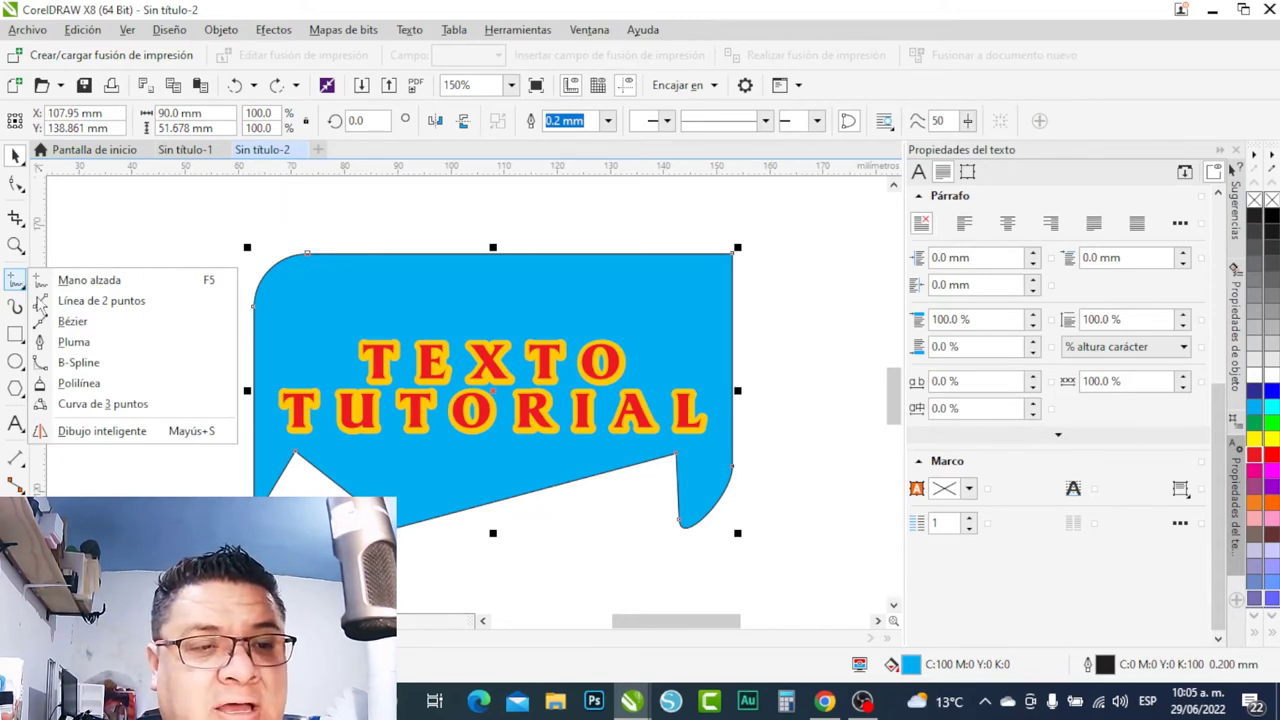
{"action": "left_click", "coordinate": [86, 343]}
{"action": "scroll", "coordinate": [390, 300], "scroll_direction": "down", "scroll_amount": 2}
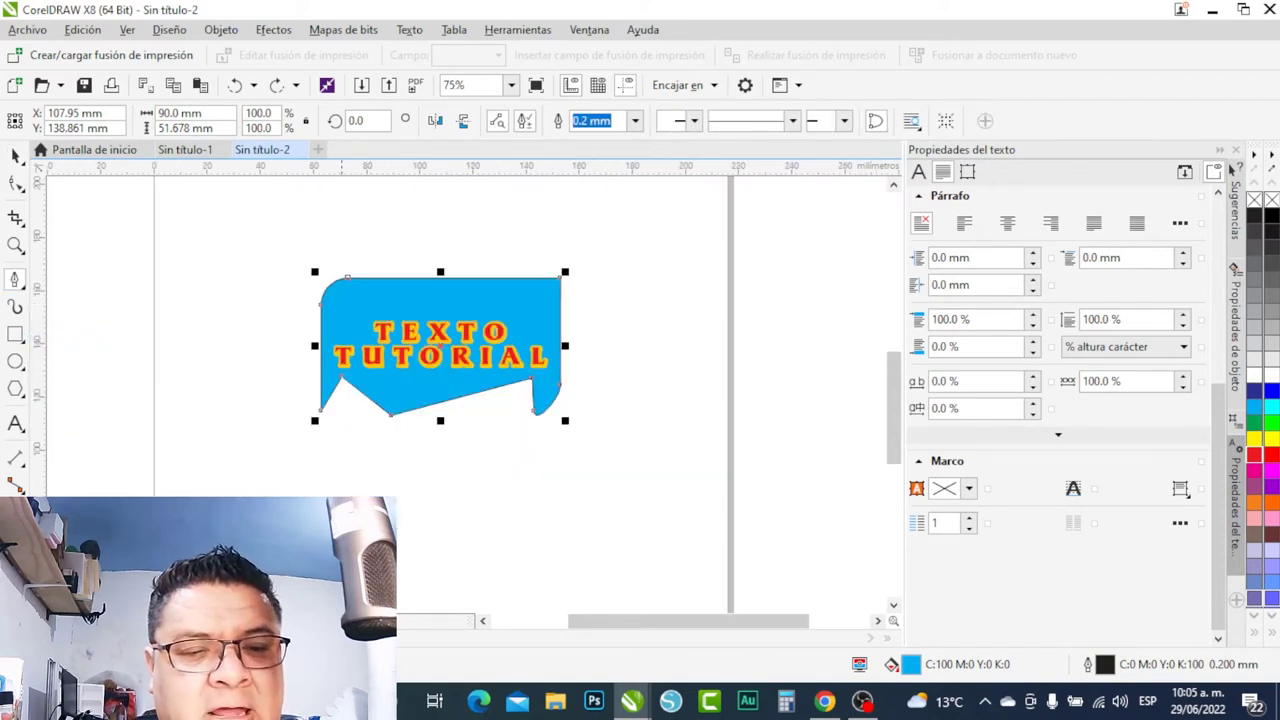
{"action": "left_click", "coordinate": [333, 493]}
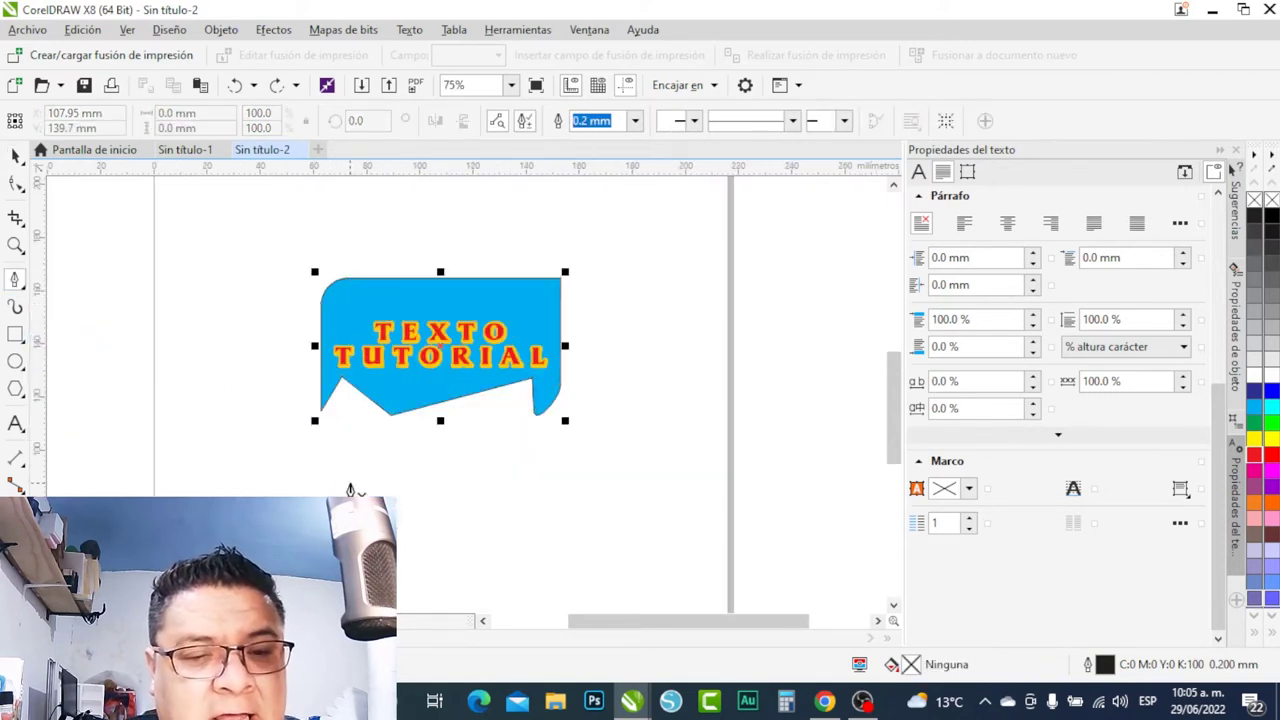
{"action": "left_click", "coordinate": [368, 548]}
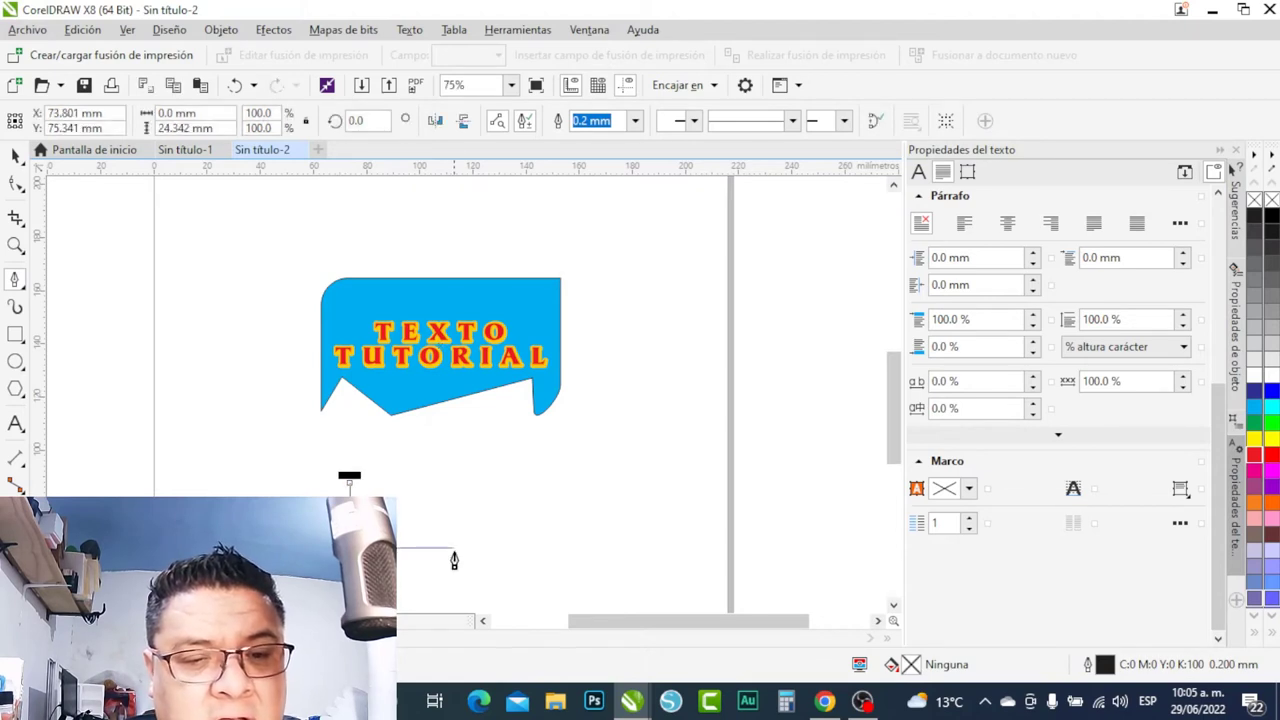
{"action": "left_click", "coordinate": [455, 547]}
{"action": "left_click", "coordinate": [489, 478]}
{"action": "left_click", "coordinate": [465, 445]}
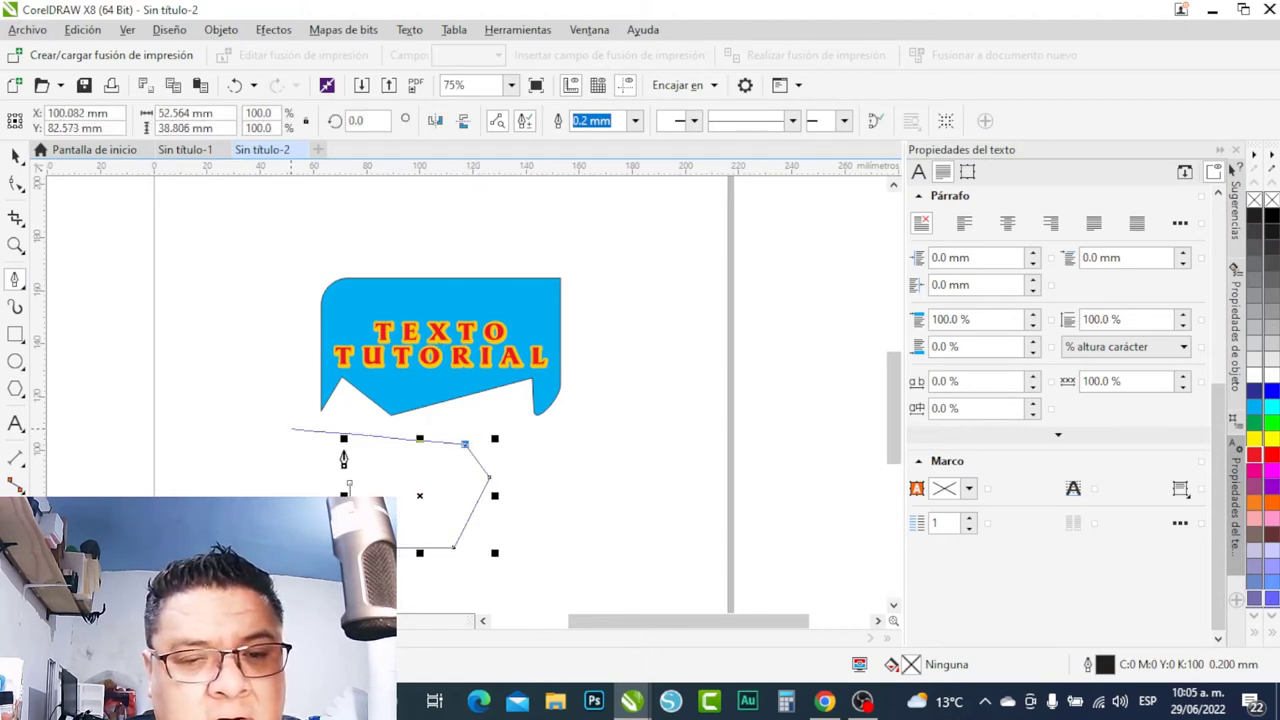
{"action": "left_click", "coordinate": [343, 451]}
{"action": "double_click", "coordinate": [231, 492]}
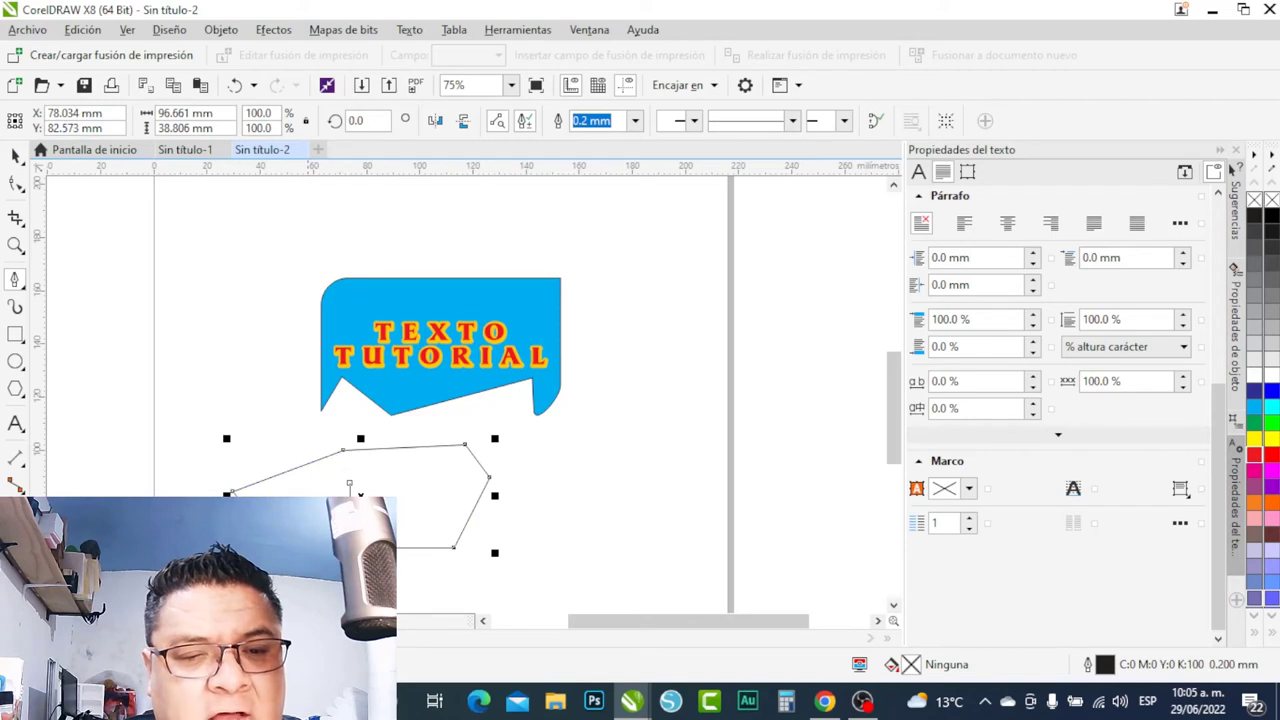
{"action": "left_click", "coordinate": [349, 483]}
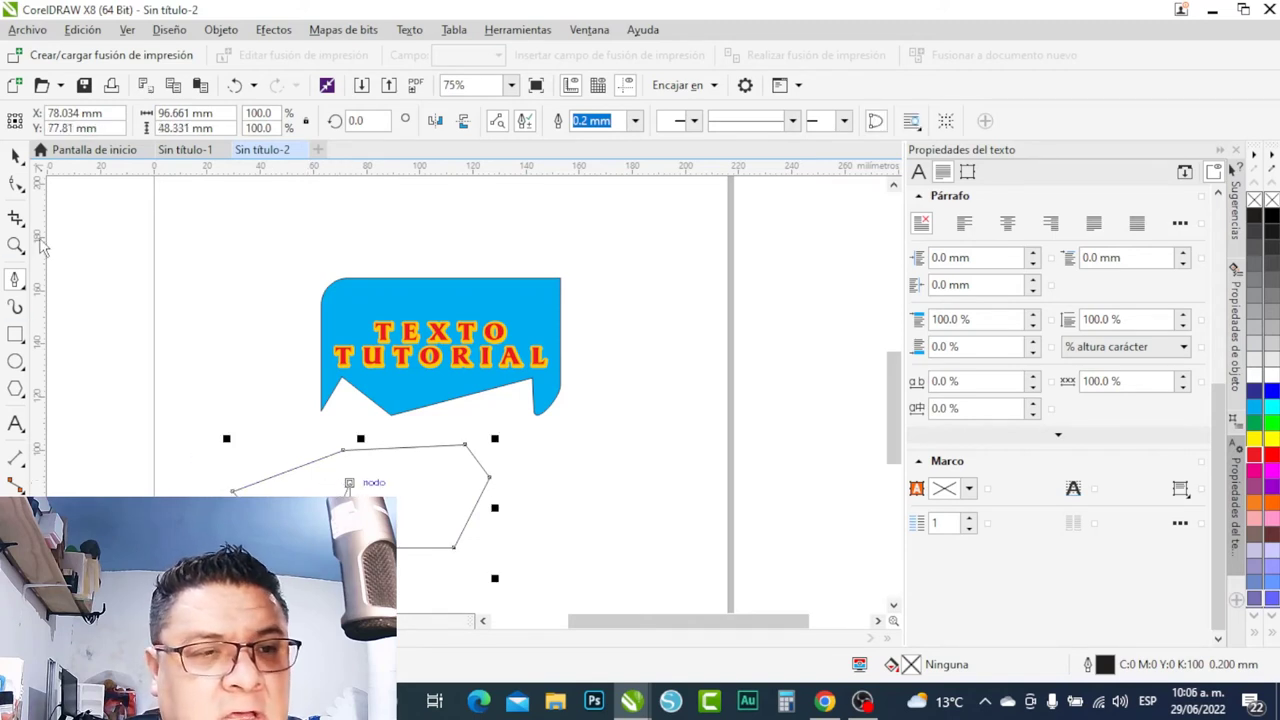
Draw a closed curved shape about 79.6 × 62.7 mm with the Bézier tool, beside the polygon and across the page's edge.
{"action": "left_click", "coordinate": [15, 281]}
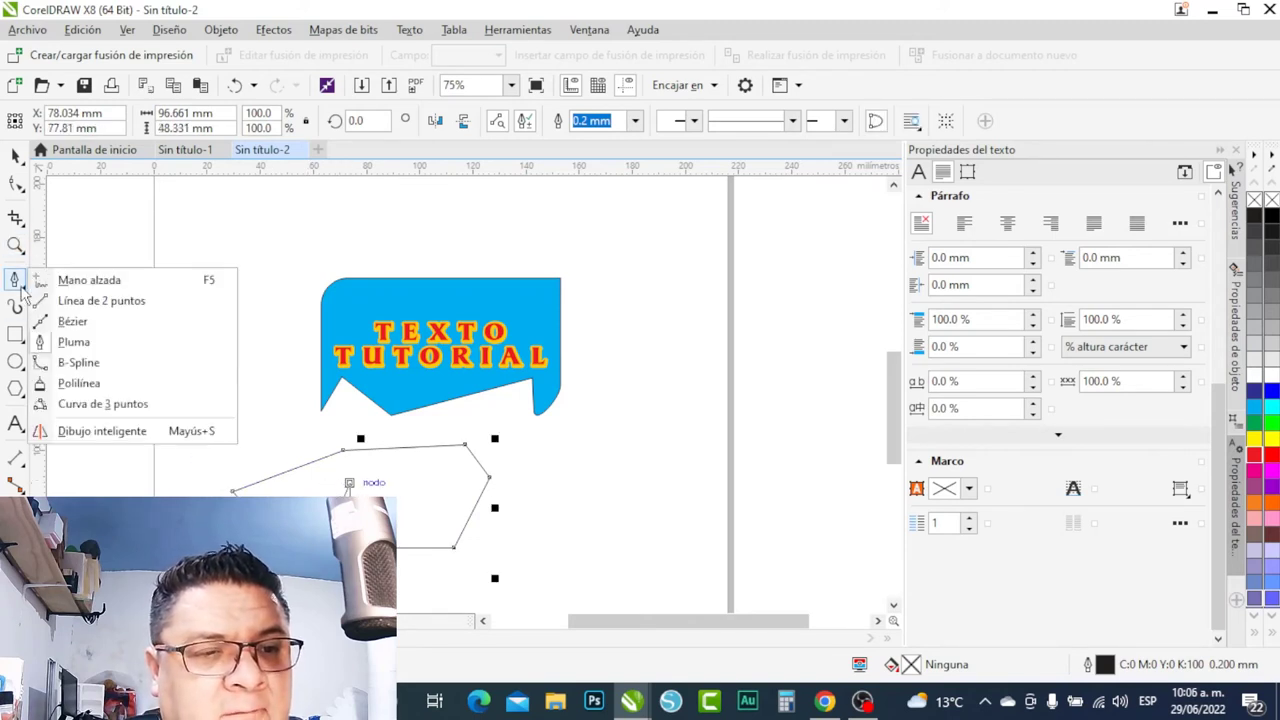
{"action": "left_click", "coordinate": [96, 320]}
{"action": "left_click", "coordinate": [575, 452]}
{"action": "left_click_drag", "start_coordinate": [660, 394], "coordinate": [763, 426]}
{"action": "left_click_drag", "start_coordinate": [751, 497], "coordinate": [679, 536]}
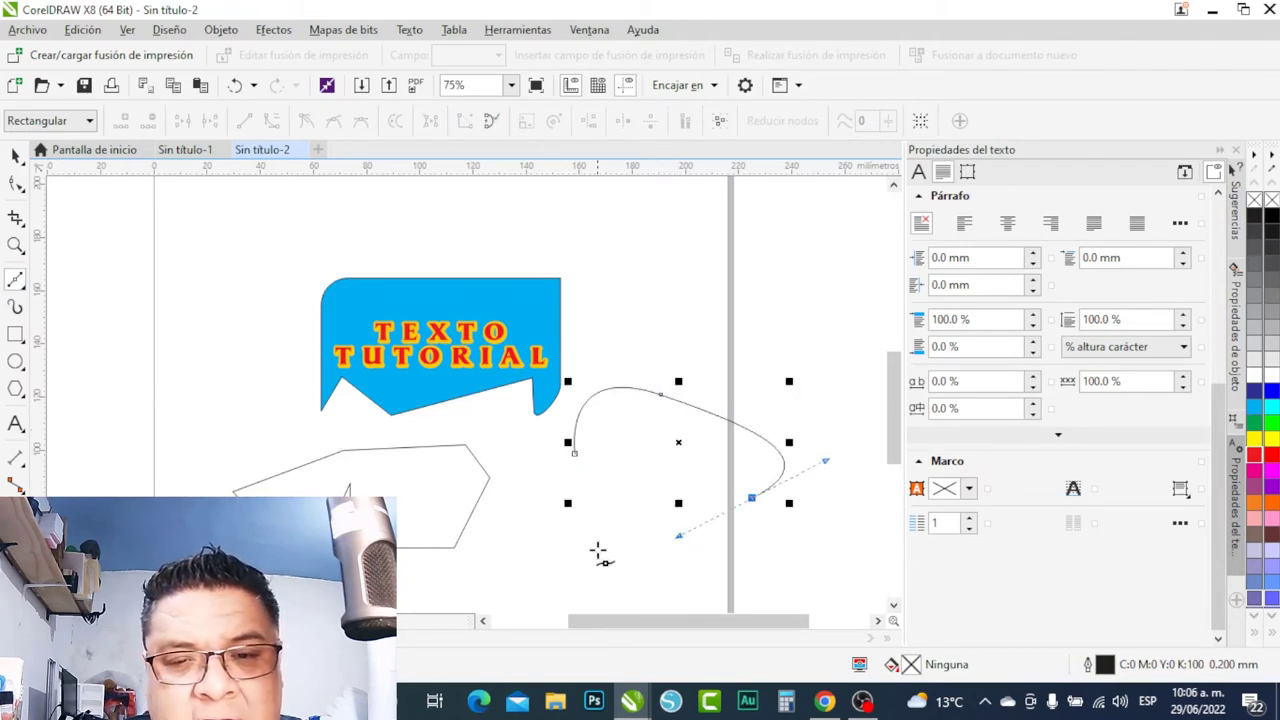
{"action": "left_click_drag", "start_coordinate": [597, 549], "coordinate": [637, 521]}
{"action": "left_click", "coordinate": [636, 486]}
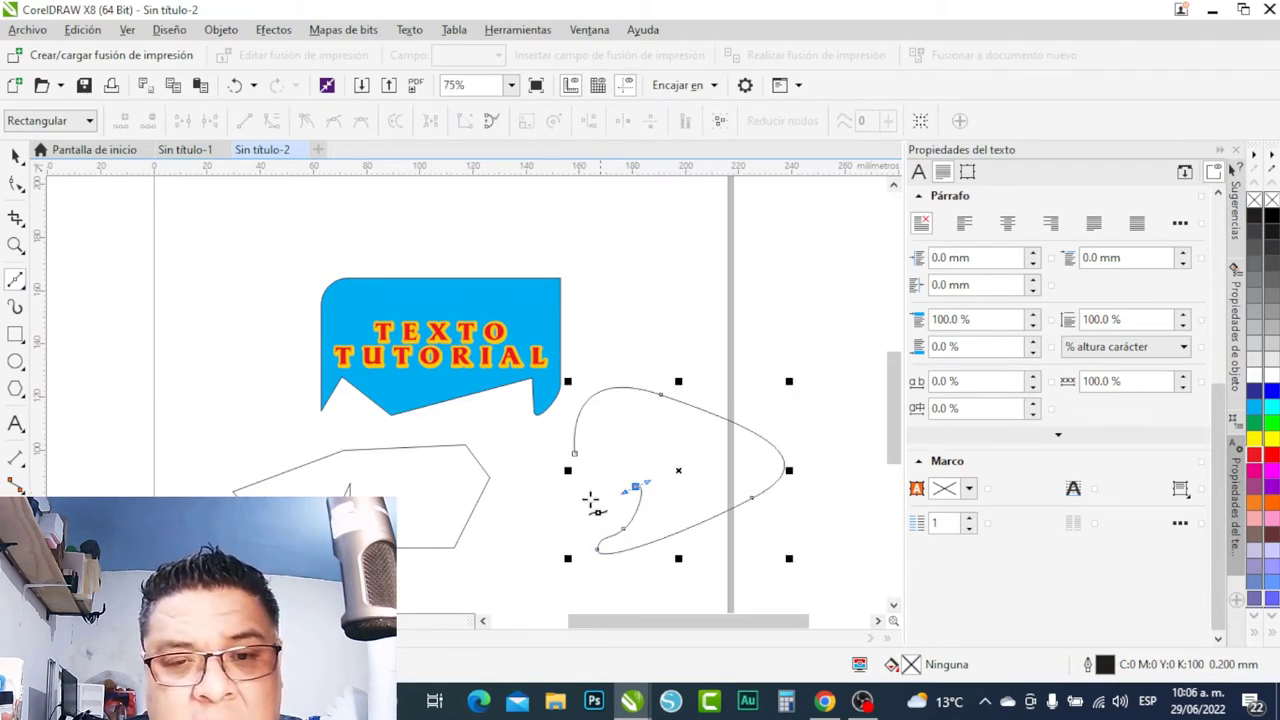
{"action": "left_click_drag", "start_coordinate": [590, 457], "coordinate": [563, 465]}
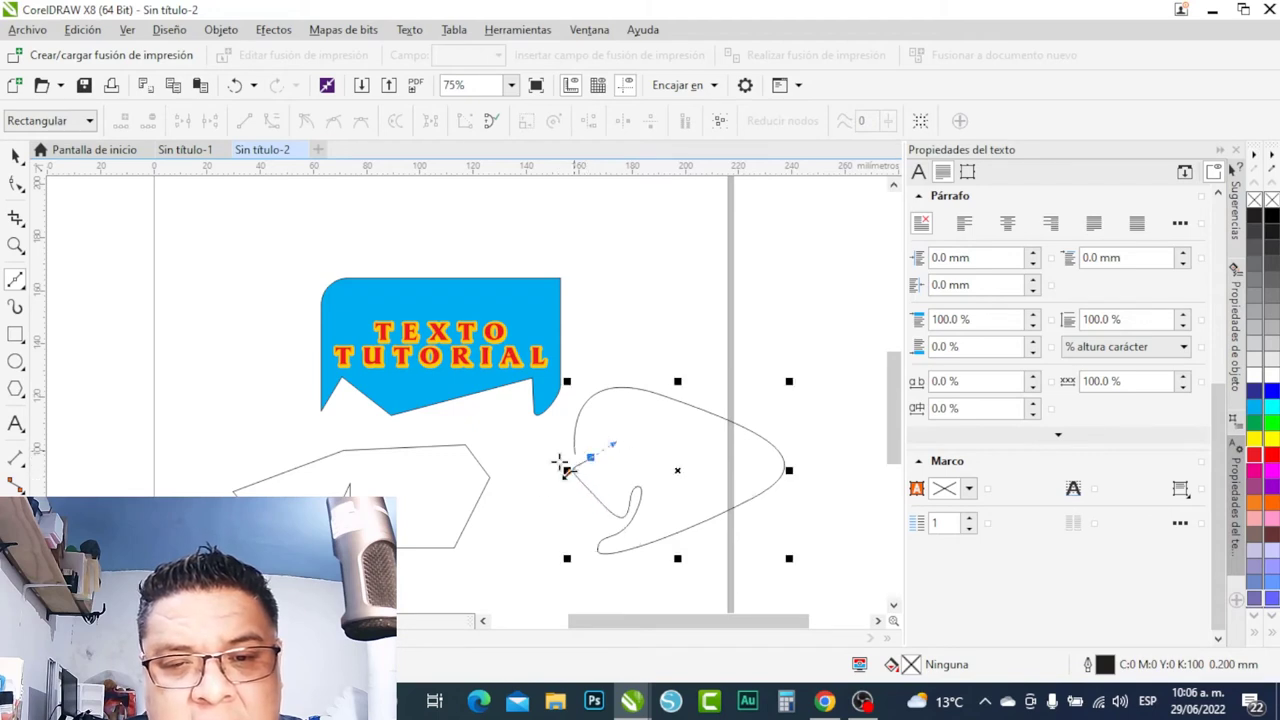
Draw a second closed Bézier shape about 60.6 × 54.3 mm above the first curved one.
{"action": "left_click", "coordinate": [681, 267]}
{"action": "left_click_drag", "start_coordinate": [776, 248], "coordinate": [686, 294]}
{"action": "left_click", "coordinate": [681, 267]}
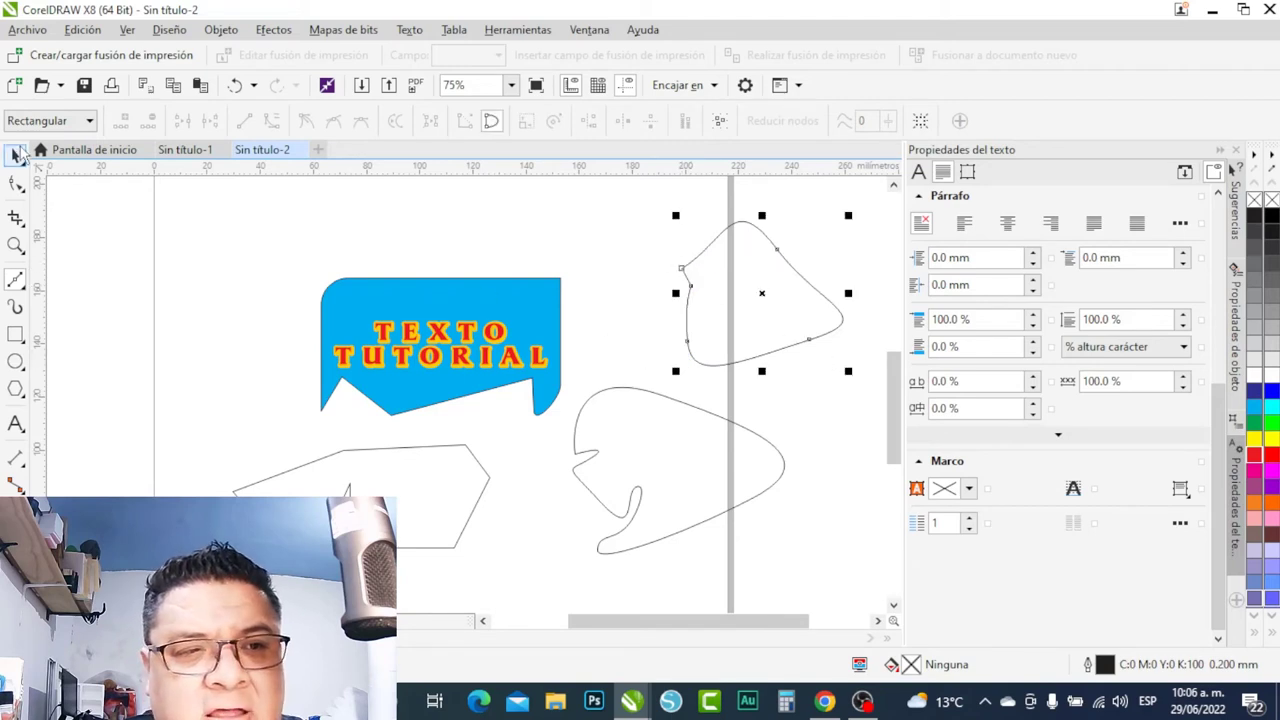
Fill both curved Bézier shapes with cyan.
{"action": "left_click", "coordinate": [16, 153]}
{"action": "left_click", "coordinate": [1252, 407]}
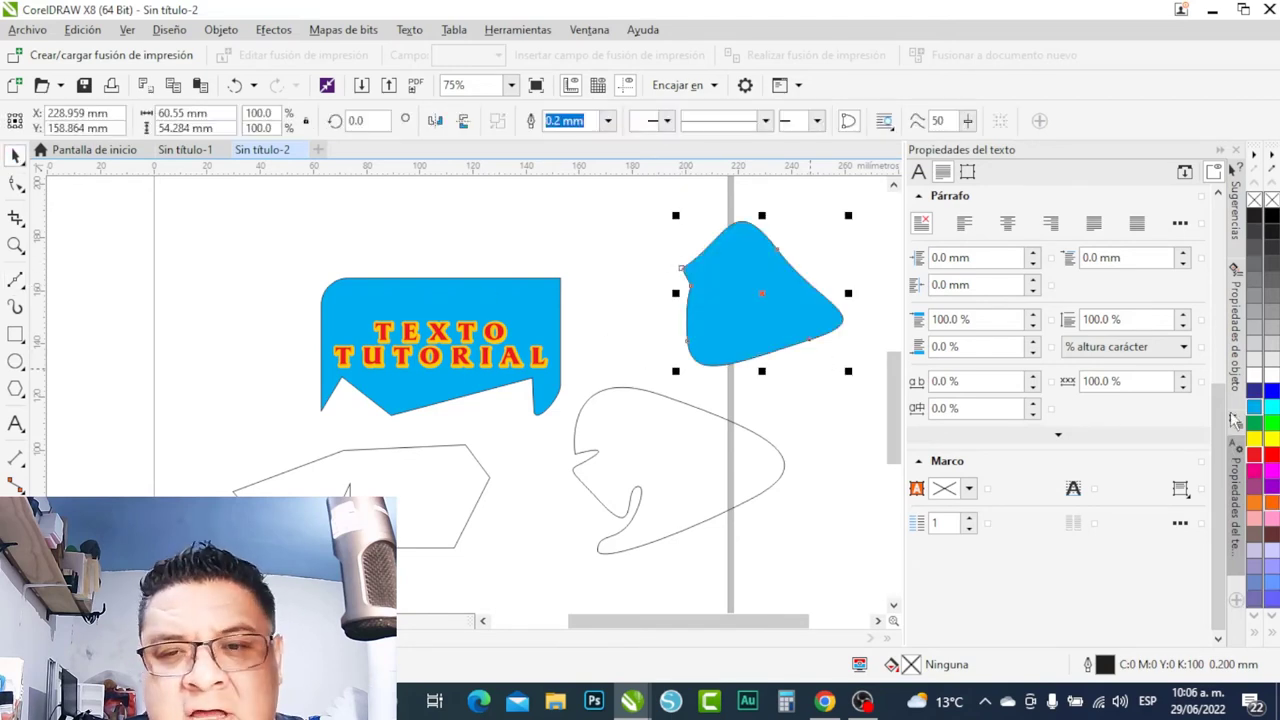
{"action": "left_click", "coordinate": [677, 510]}
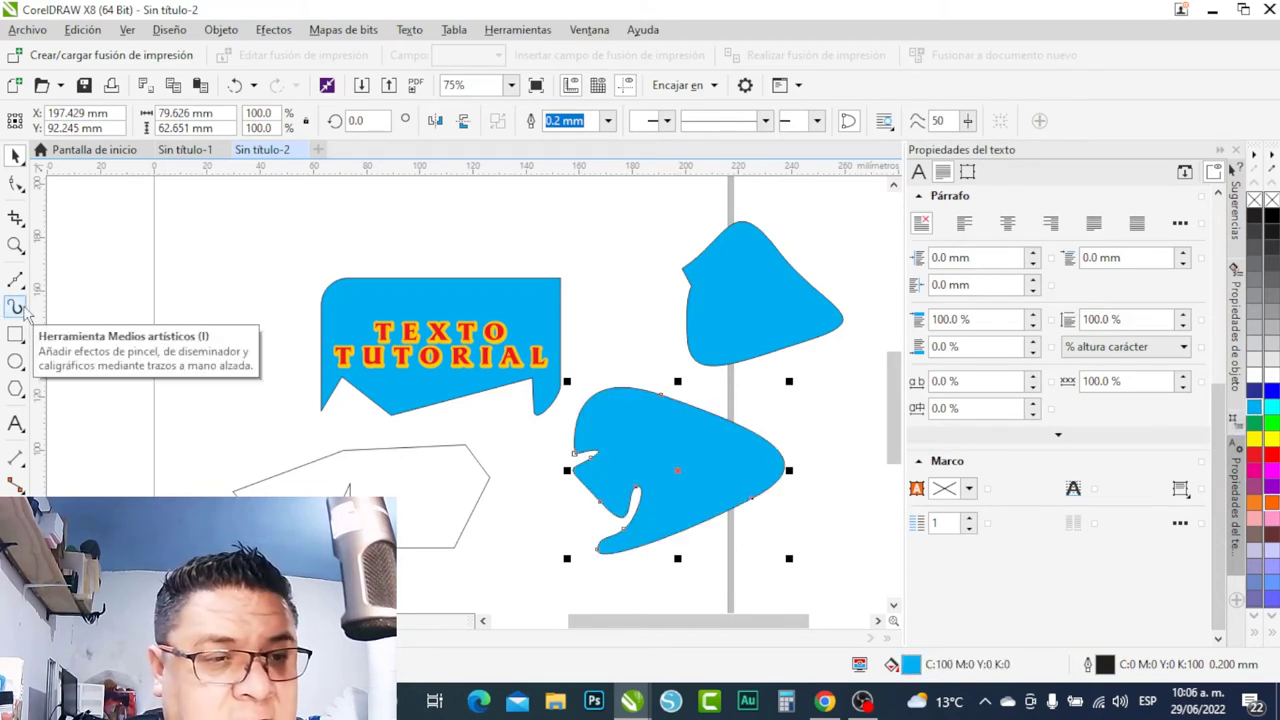
Draw a perfect circle about 67.4 mm in diameter beside the cyan card, across the page's edge.
{"action": "left_click", "coordinate": [16, 363]}
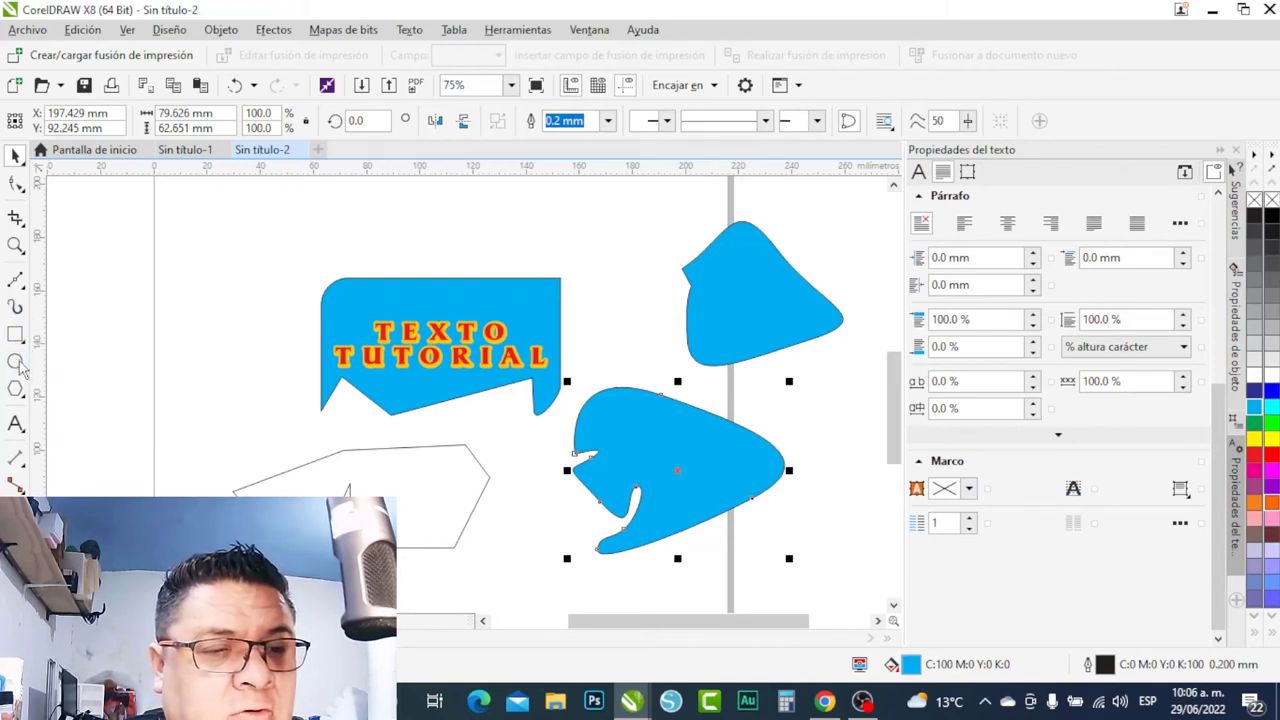
{"action": "left_click_drag", "start_coordinate": [96, 246], "coordinate": [222, 404]}
{"action": "key", "text": "ctrl"}
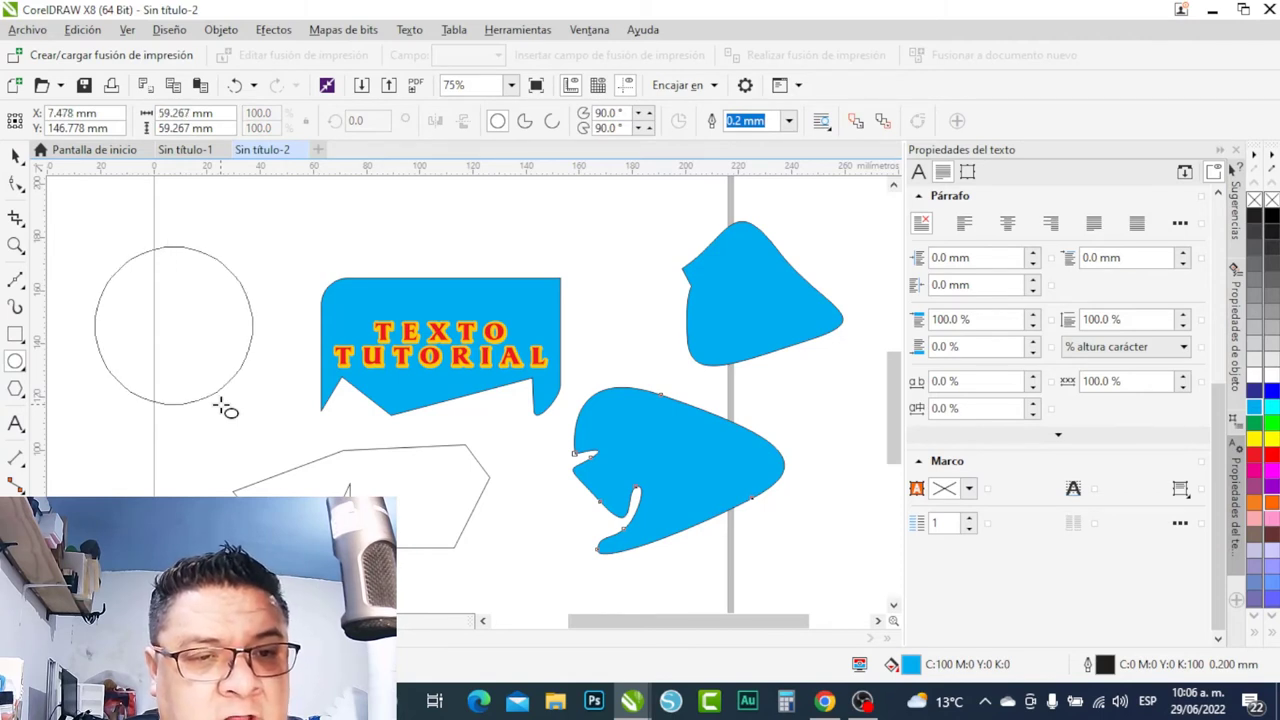
{"action": "mouse_move", "coordinate": [222, 405]}
{"action": "left_mouse_down"}
{"action": "mouse_move", "coordinate": [260, 443]}
{"action": "mouse_move", "coordinate": [243, 403]}
{"action": "mouse_move", "coordinate": [254, 426]}
{"action": "left_mouse_up"}
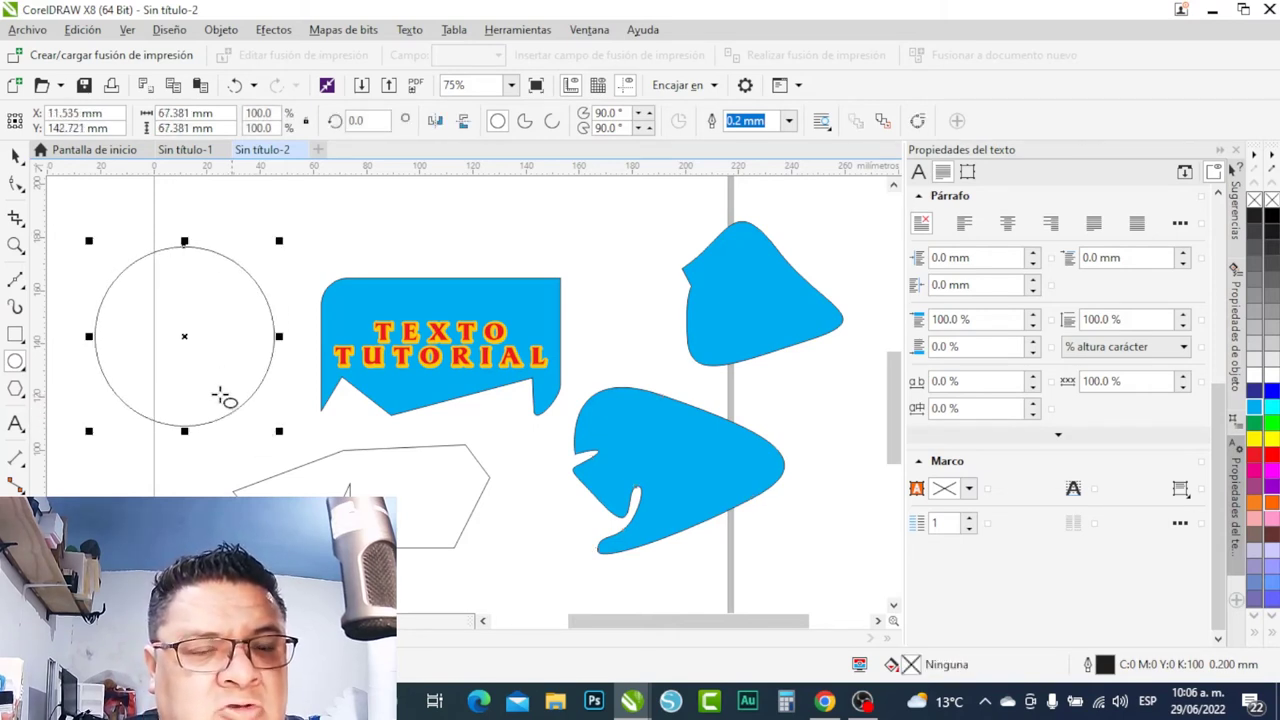
Draw a narrow upright ellipse about 30.7 × 97.6 mm overlapping the circle, using the 3-point ellipse tool.
{"action": "left_click", "coordinate": [23, 367]}
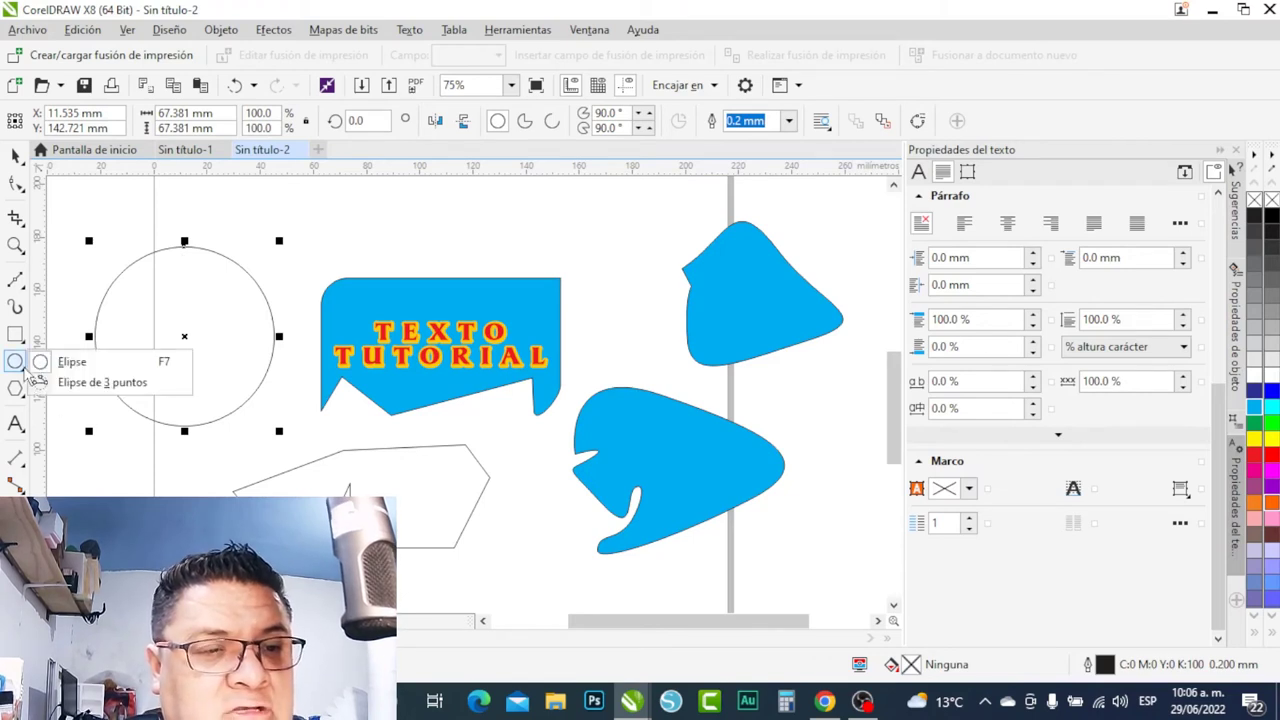
{"action": "scroll", "coordinate": [494, 330], "scroll_direction": "down", "scroll_amount": 2}
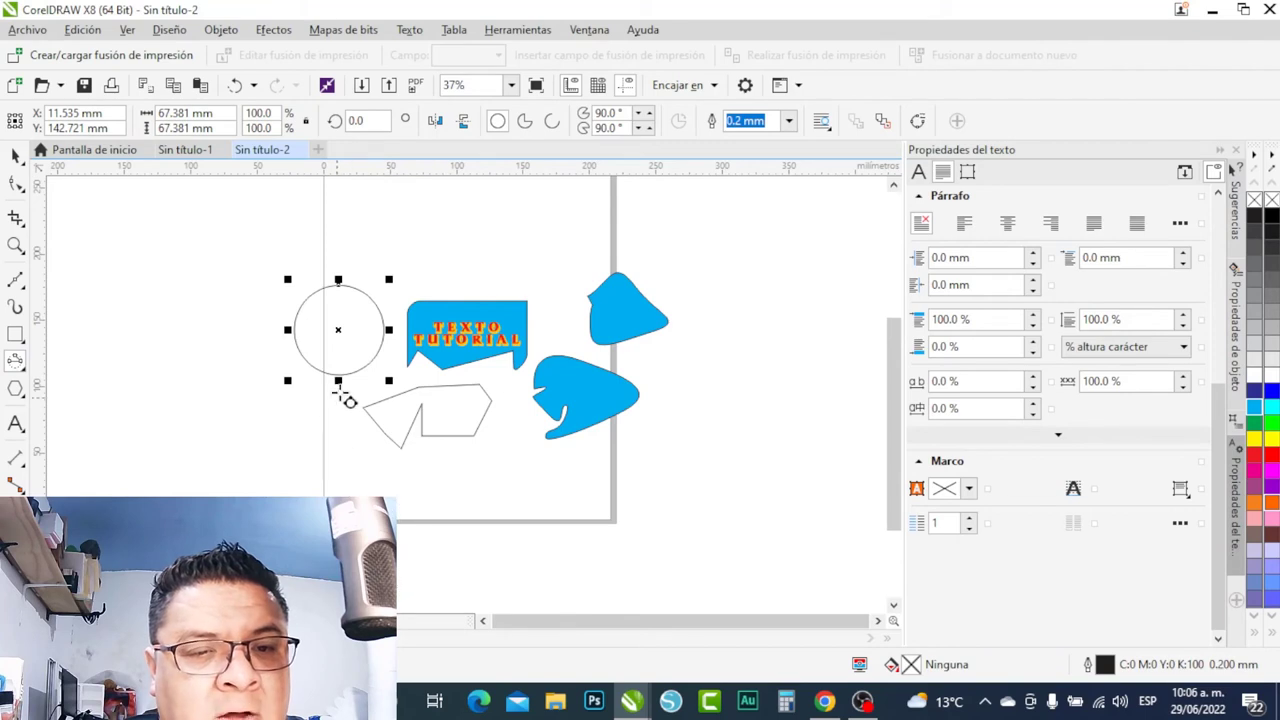
{"action": "scroll", "coordinate": [338, 381], "scroll_direction": "up", "scroll_amount": 2}
{"action": "left_click_drag", "start_coordinate": [336, 447], "coordinate": [337, 189]}
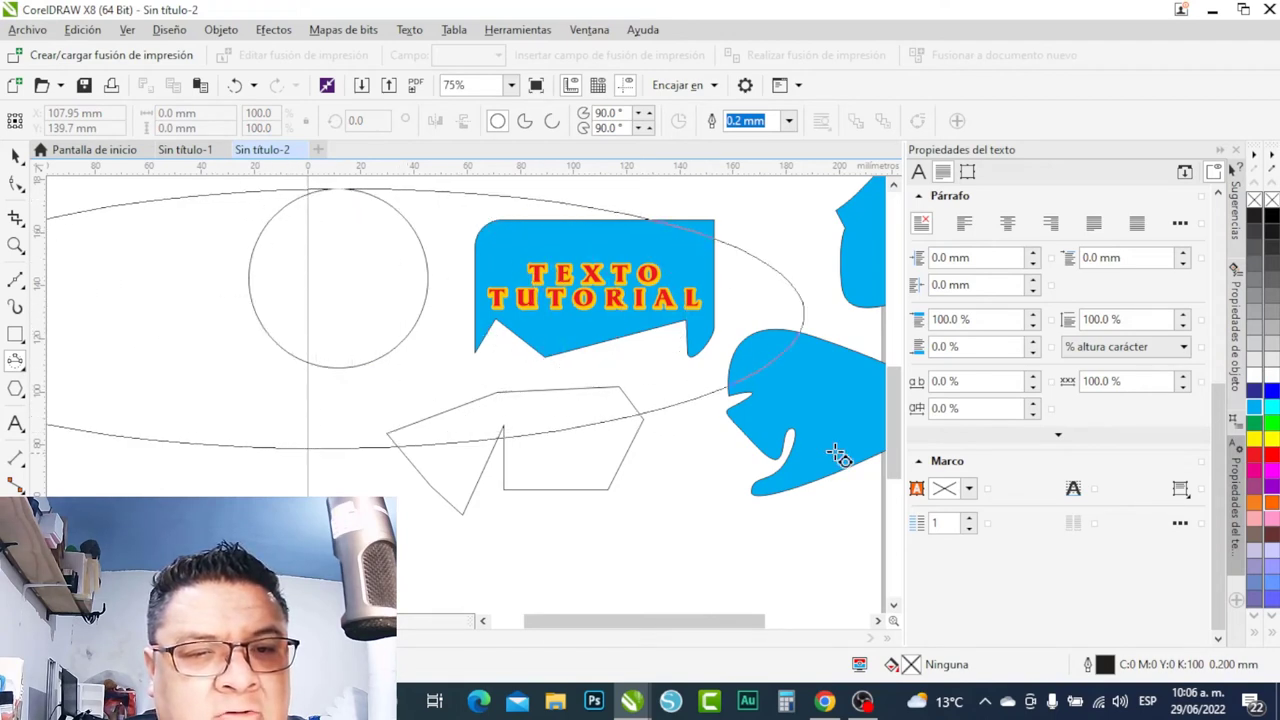
{"action": "left_click", "coordinate": [376, 407]}
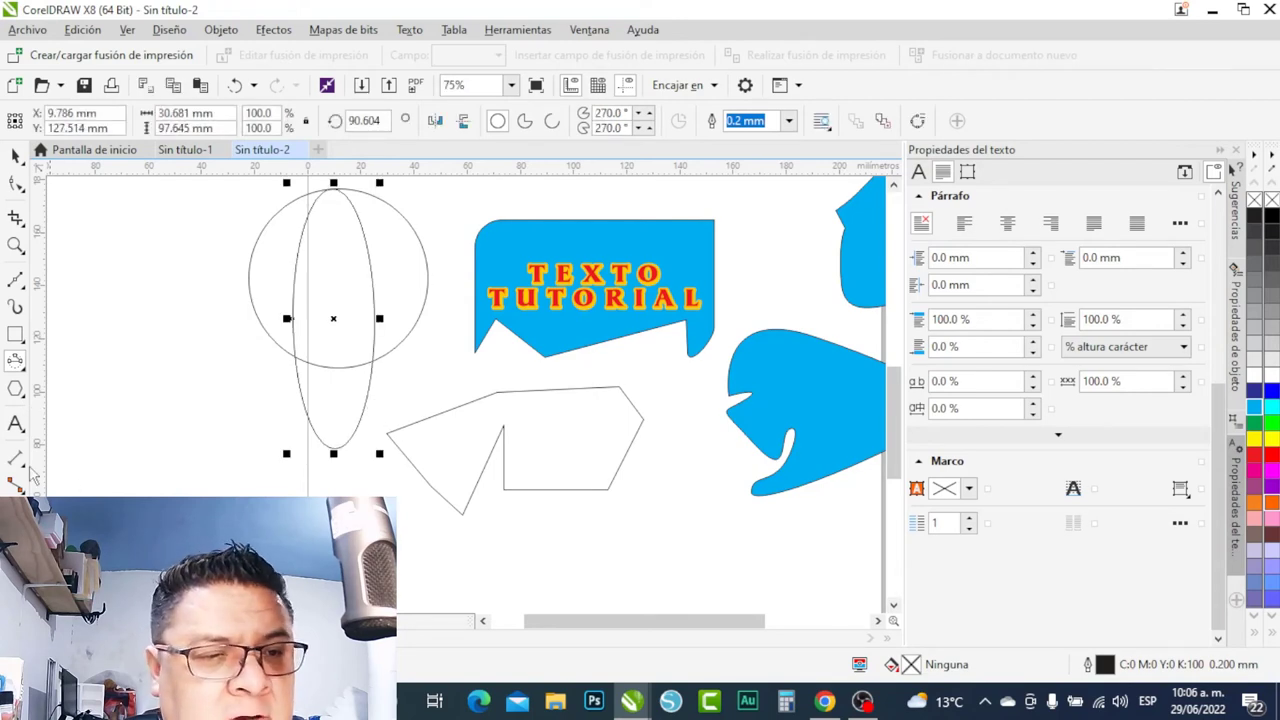
Select the circle, the cyan card, a curved shape and the outlined polygon one at a time with the Pick tool.
{"action": "left_click", "coordinate": [16, 157]}
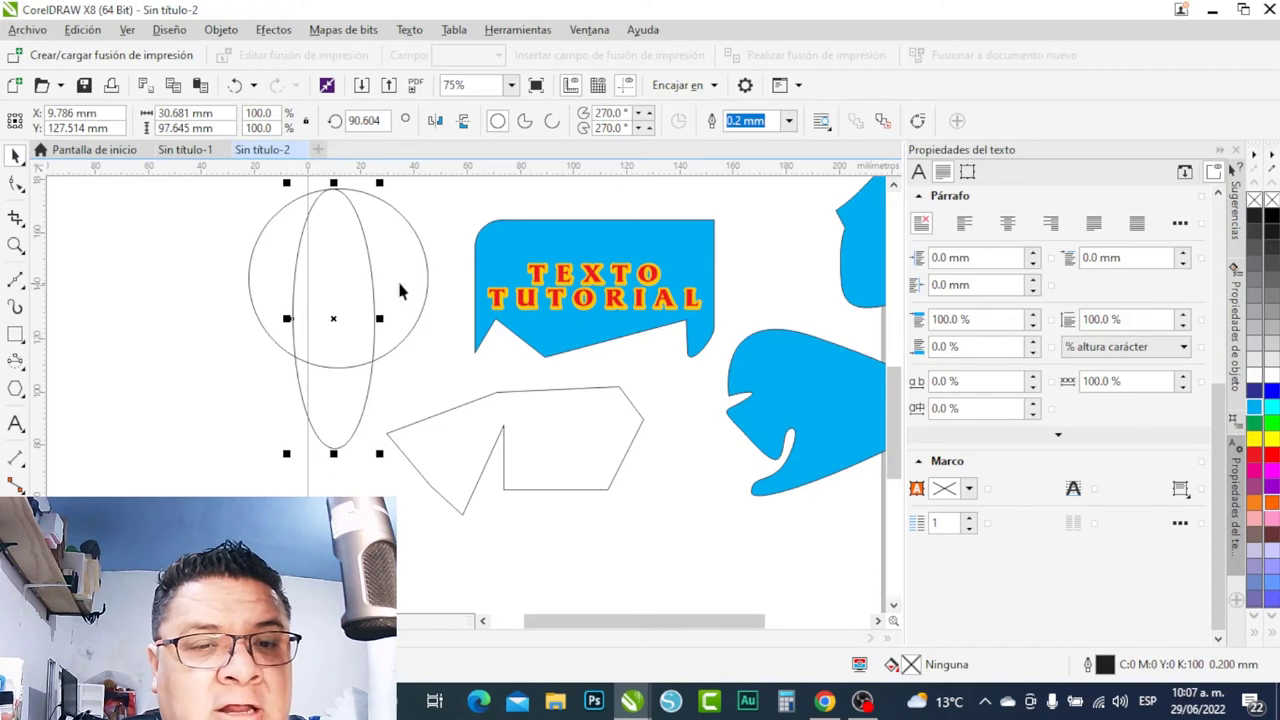
{"action": "left_click", "coordinate": [427, 288]}
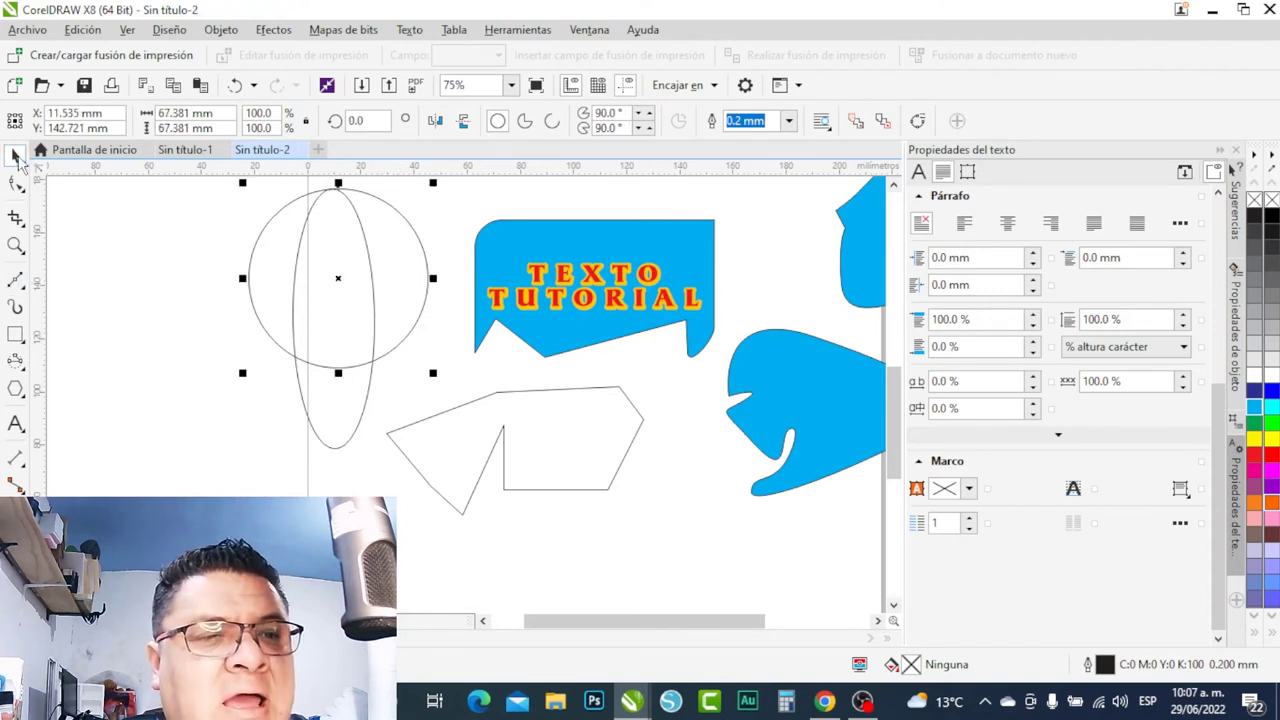
{"action": "left_click", "coordinate": [580, 255]}
{"action": "left_click", "coordinate": [836, 390]}
{"action": "left_click", "coordinate": [636, 432]}
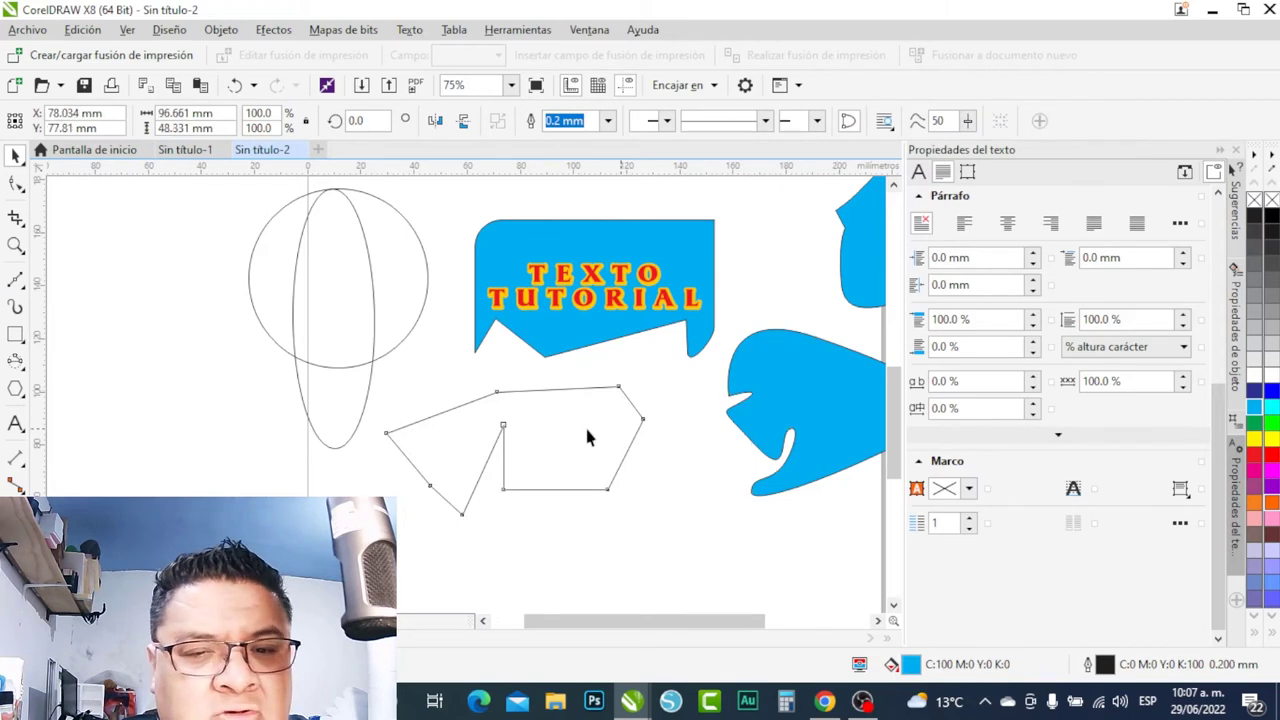
{"action": "left_click", "coordinate": [514, 334]}
{"action": "left_click", "coordinate": [186, 418]}
{"action": "scroll", "coordinate": [451, 428], "scroll_direction": "down", "scroll_amount": 2}
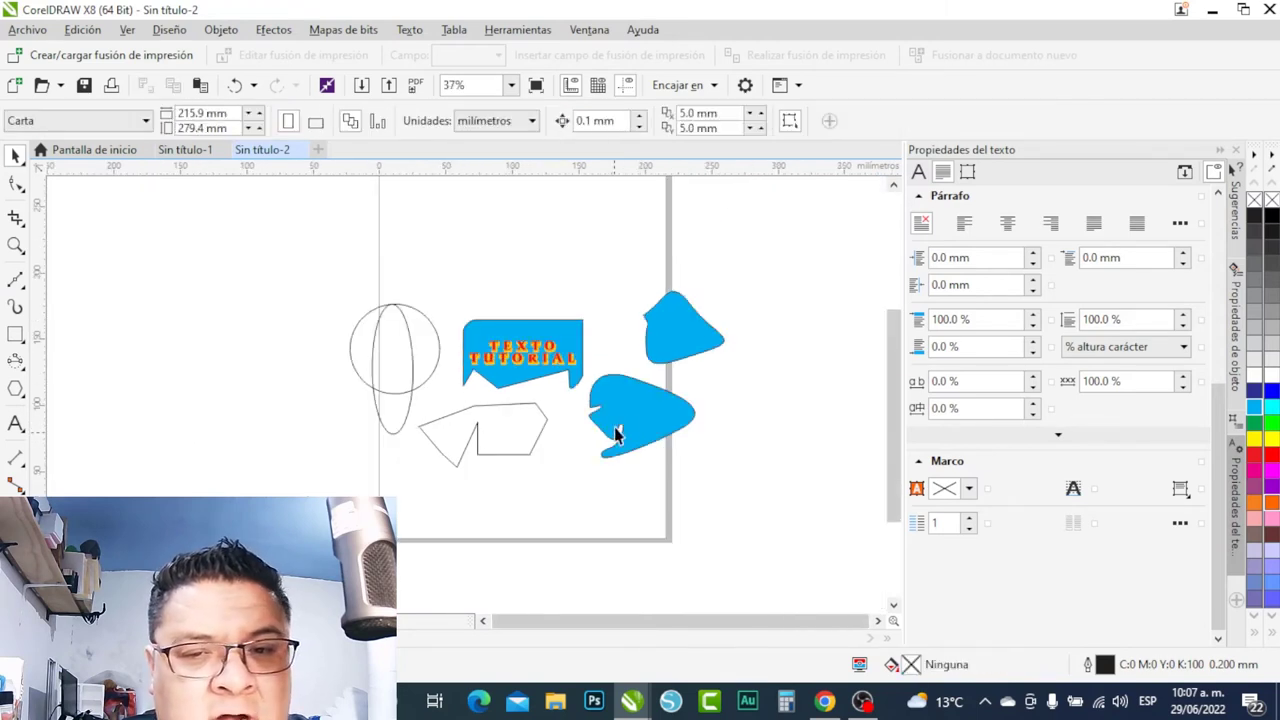
{"action": "left_click", "coordinate": [594, 410]}
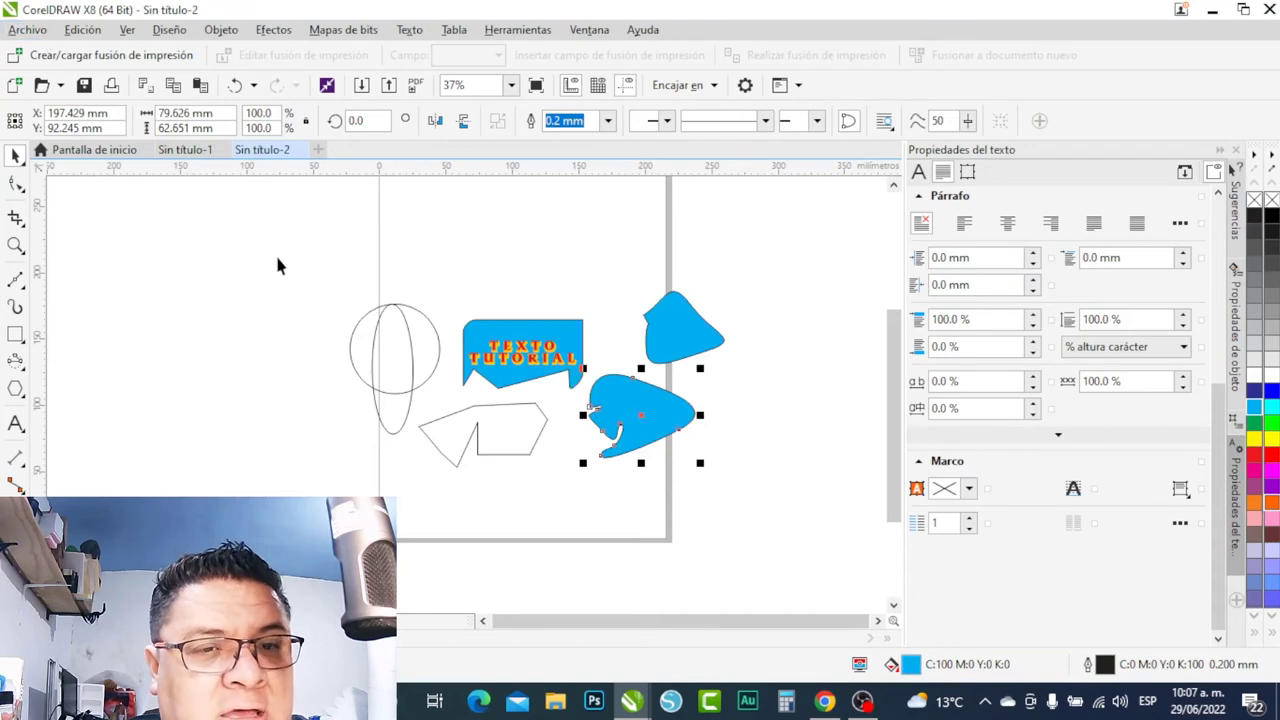
Enclose all the drawn objects in one selection box, and clear the selection.
{"action": "left_click_drag", "start_coordinate": [270, 228], "coordinate": [380, 328]}
{"action": "left_click_drag", "start_coordinate": [795, 565], "coordinate": [794, 563]}
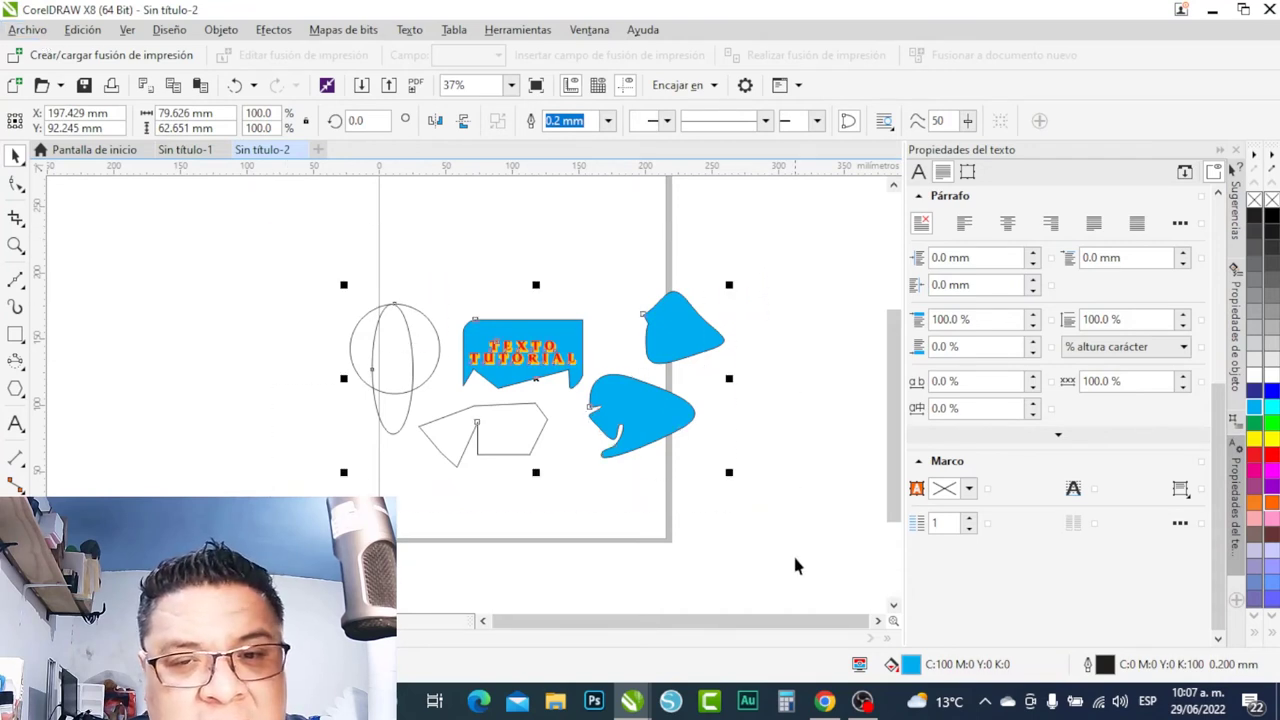
{"action": "left_click", "coordinate": [130, 458]}
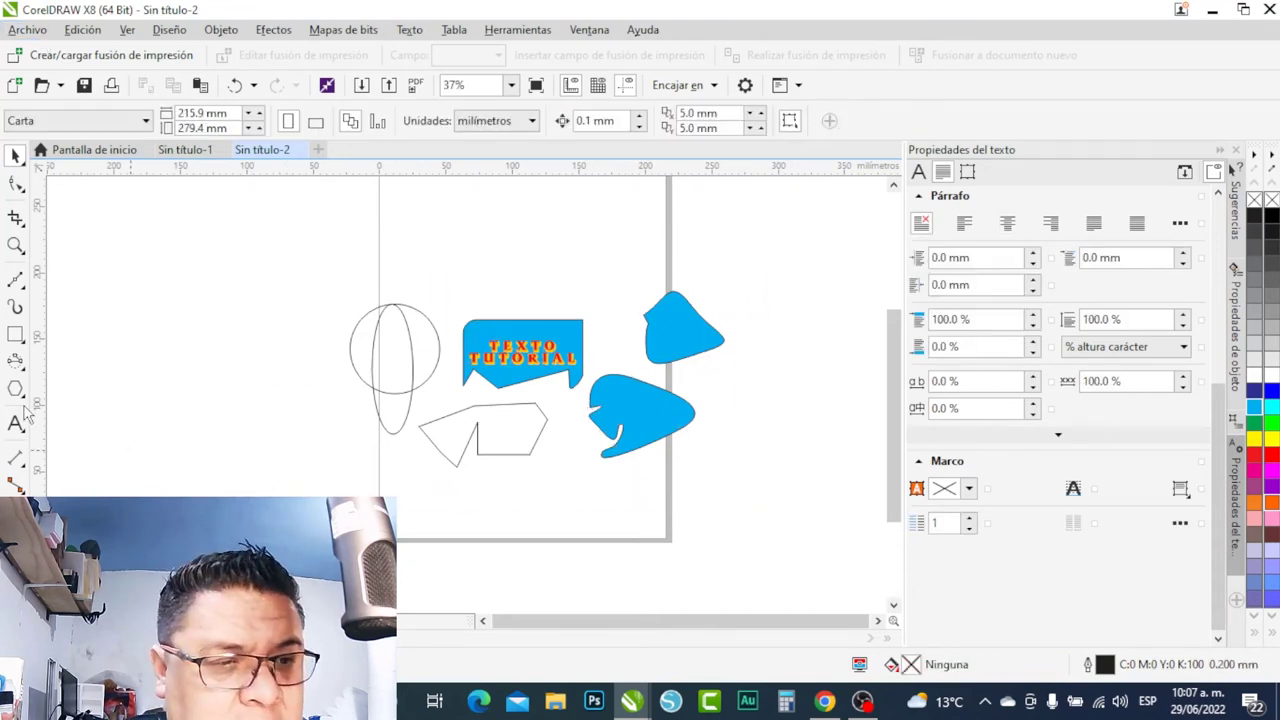
{"action": "left_click", "coordinate": [22, 398]}
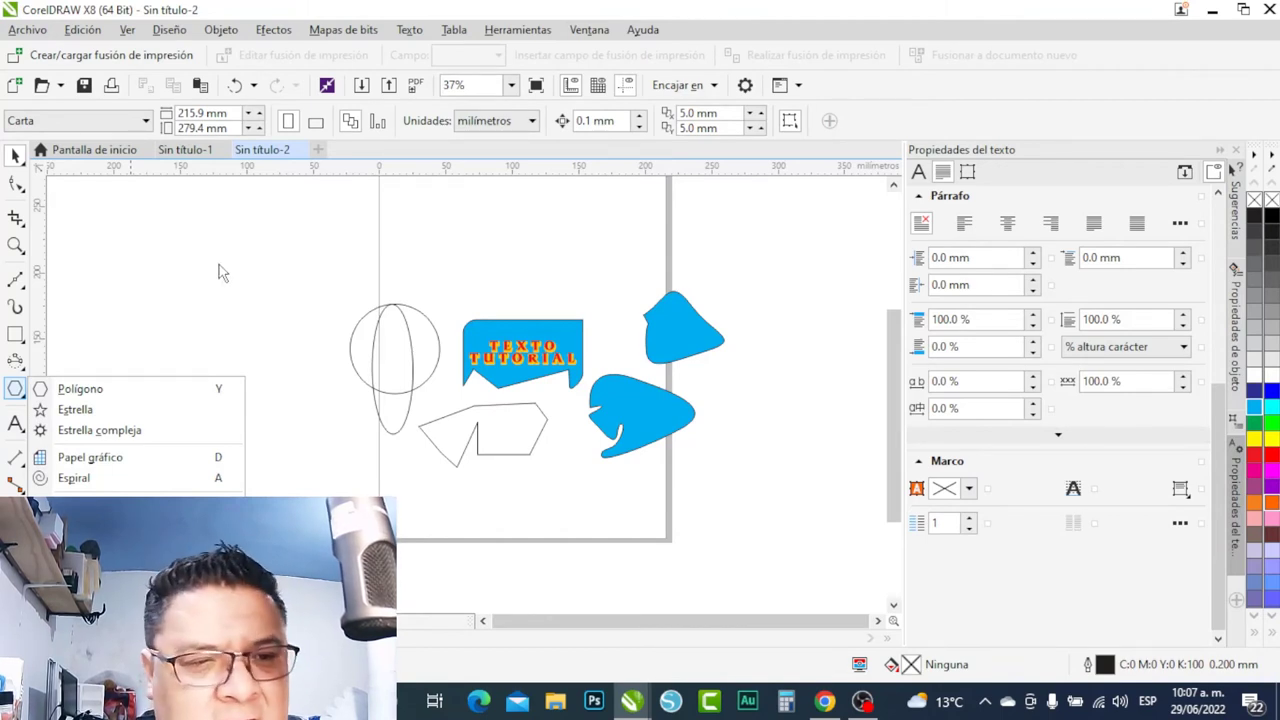
{"action": "left_click", "coordinate": [116, 353]}
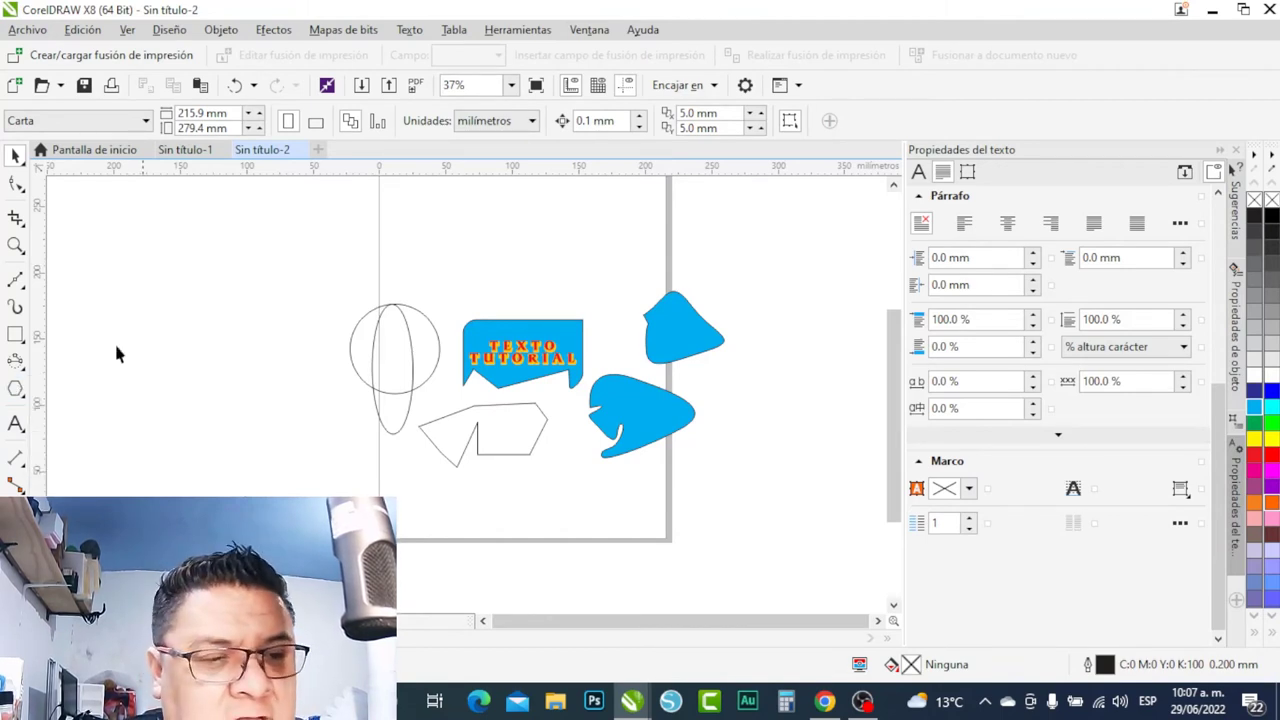
Place a slightly tilted parallel dimension line about 268 mm long below the shapes, near the page's lower edge, and examine its label.
{"action": "left_click", "coordinate": [15, 458]}
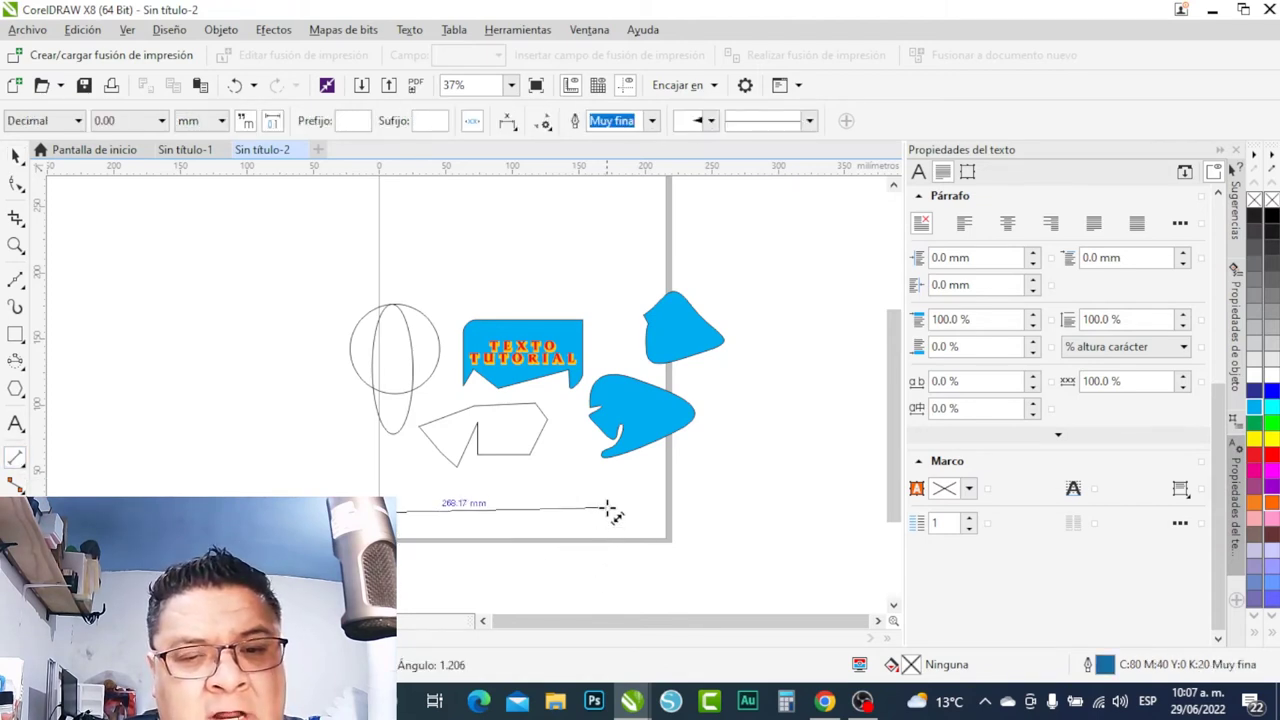
{"action": "left_click", "coordinate": [607, 549]}
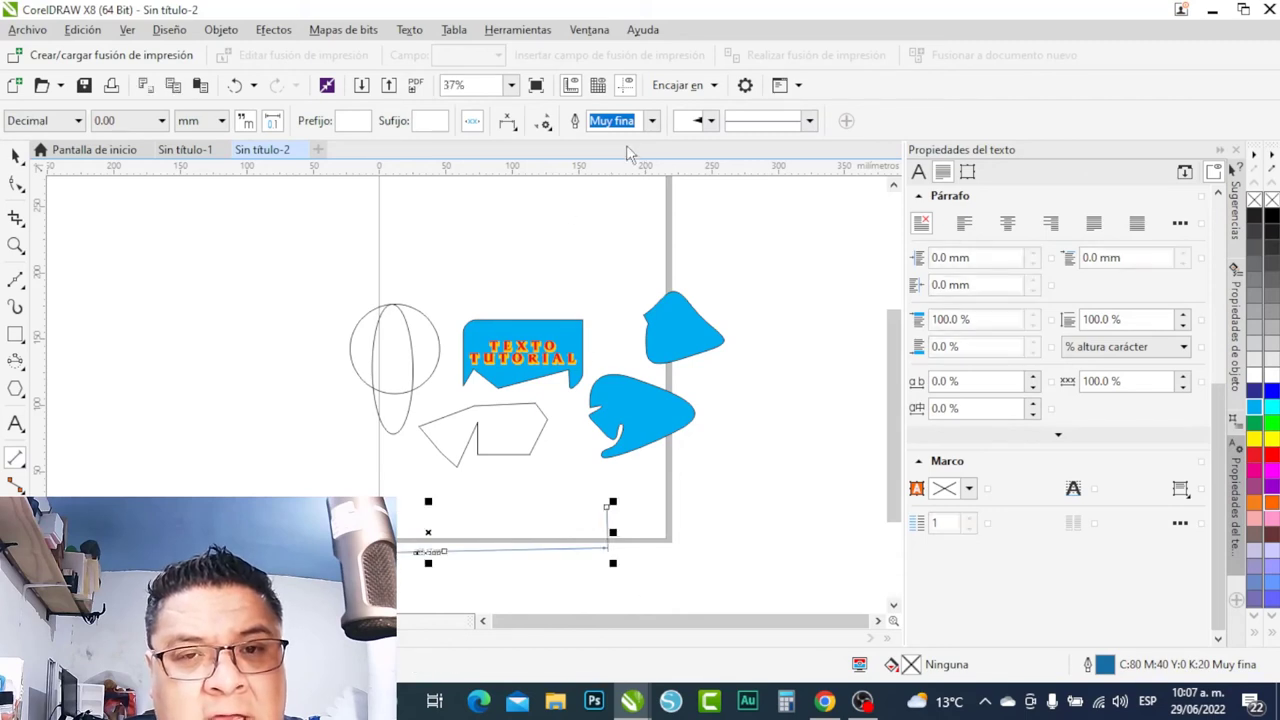
{"action": "scroll", "coordinate": [630, 572], "scroll_direction": "up", "scroll_amount": 4}
{"action": "scroll", "coordinate": [631, 486], "scroll_direction": "down", "scroll_amount": 2}
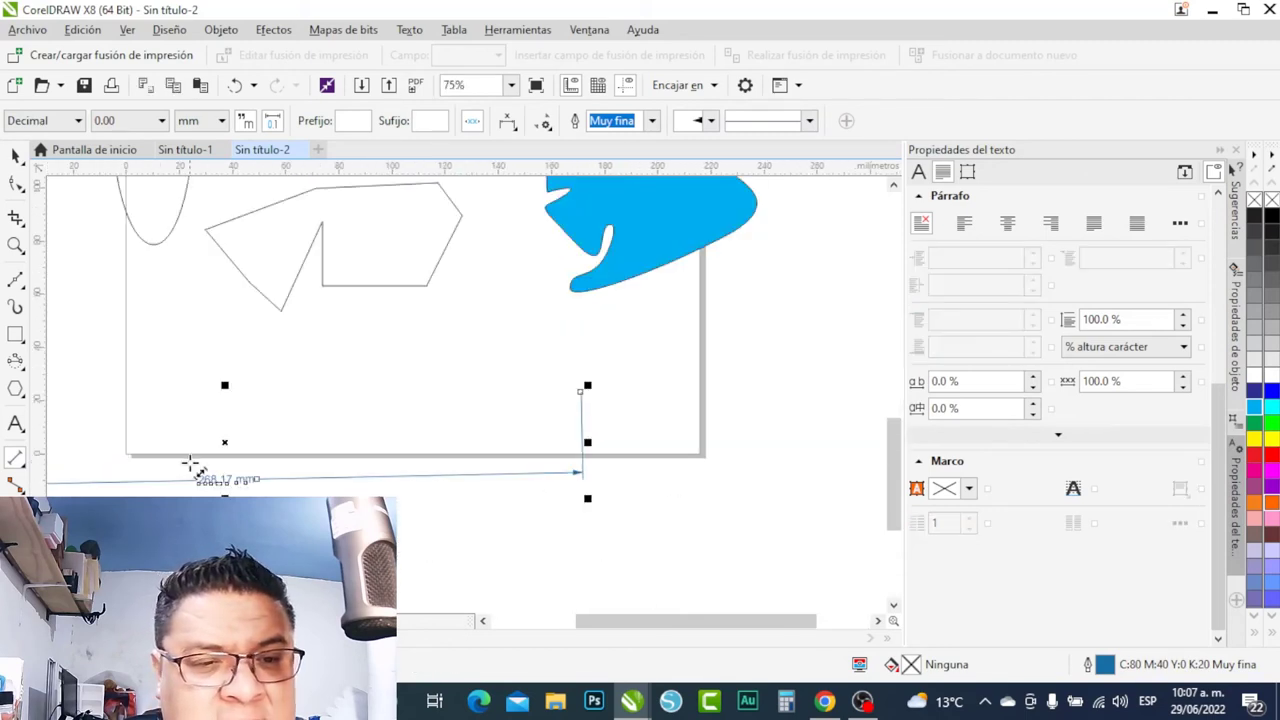
{"action": "scroll", "coordinate": [200, 475], "scroll_direction": "up", "scroll_amount": 4}
{"action": "scroll", "coordinate": [631, 437], "scroll_direction": "down", "scroll_amount": 2}
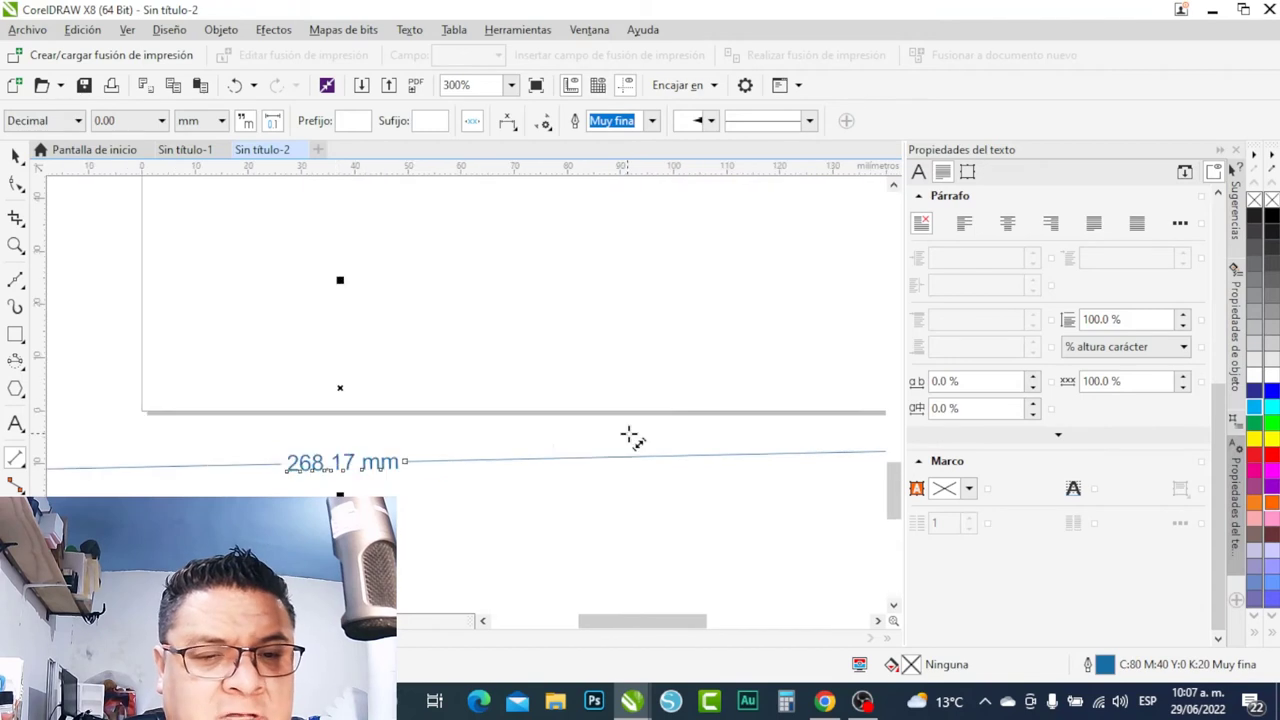
{"action": "left_click", "coordinate": [16, 156]}
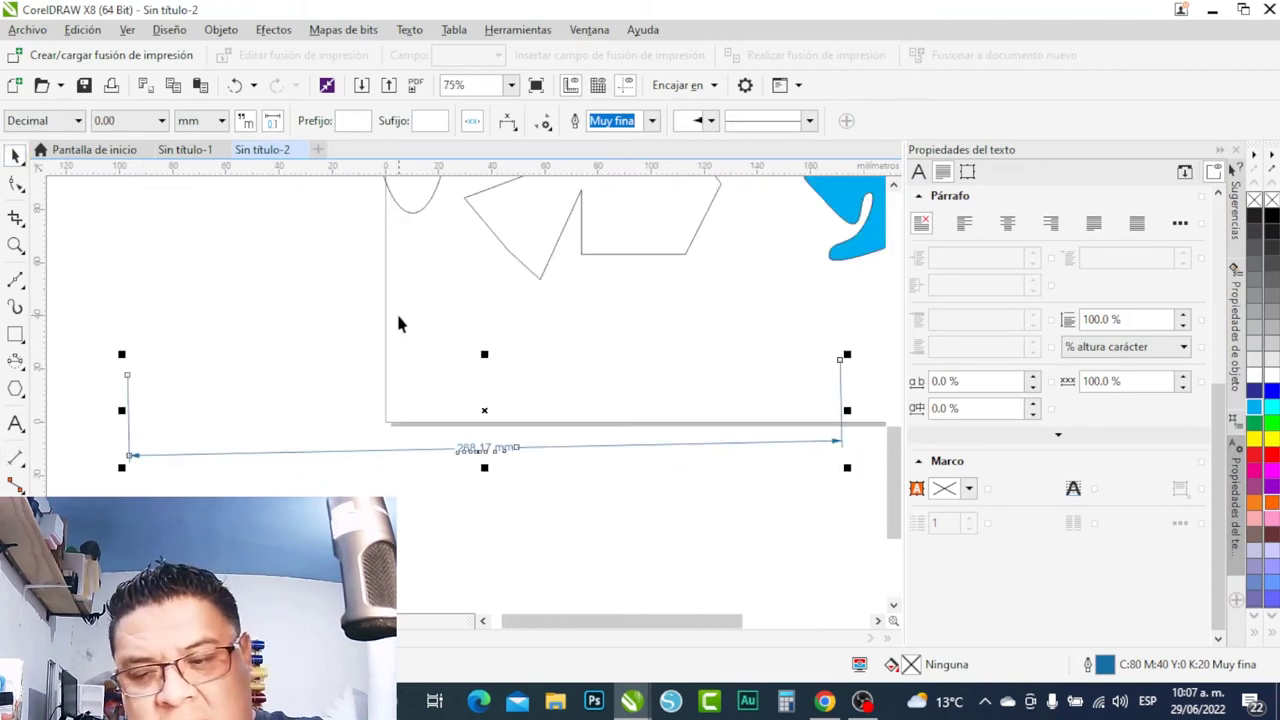
Delete the dimension line and move the notched cyan shape off the page, beside its lower-left corner.
{"action": "key", "text": "Delete"}
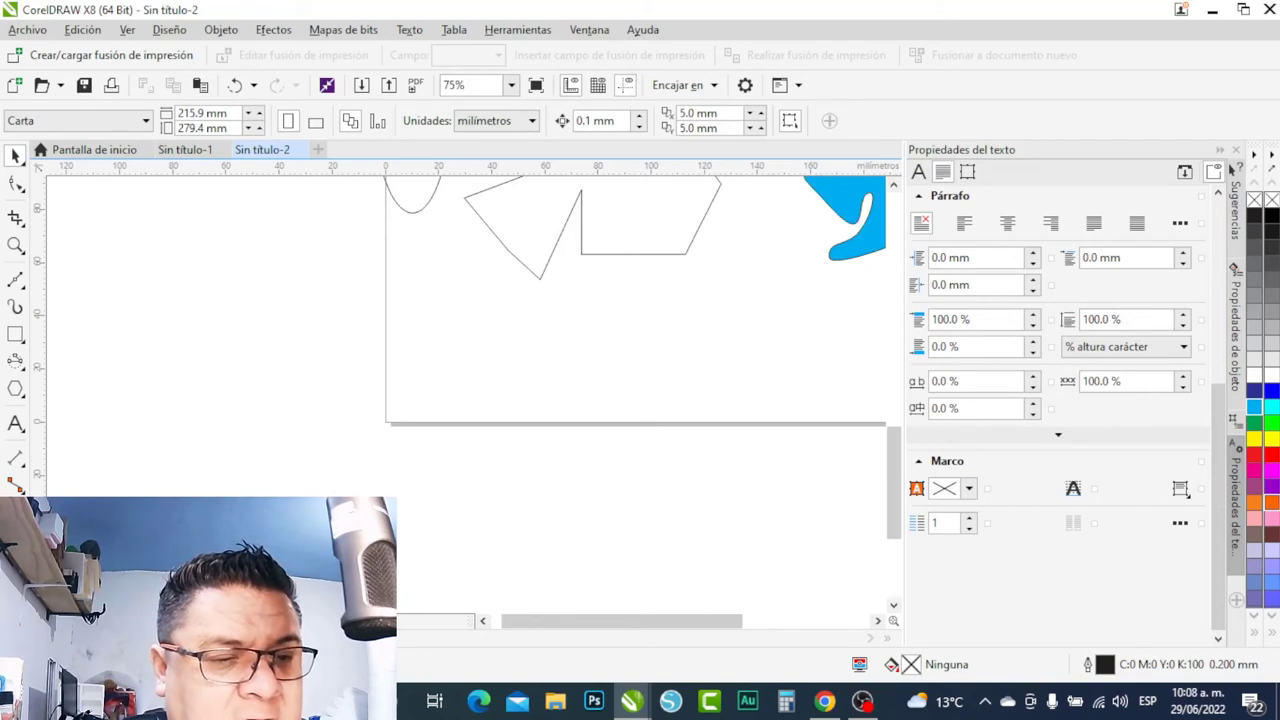
{"action": "left_click", "coordinate": [845, 253]}
{"action": "scroll", "coordinate": [780, 258], "scroll_direction": "down", "scroll_amount": 2}
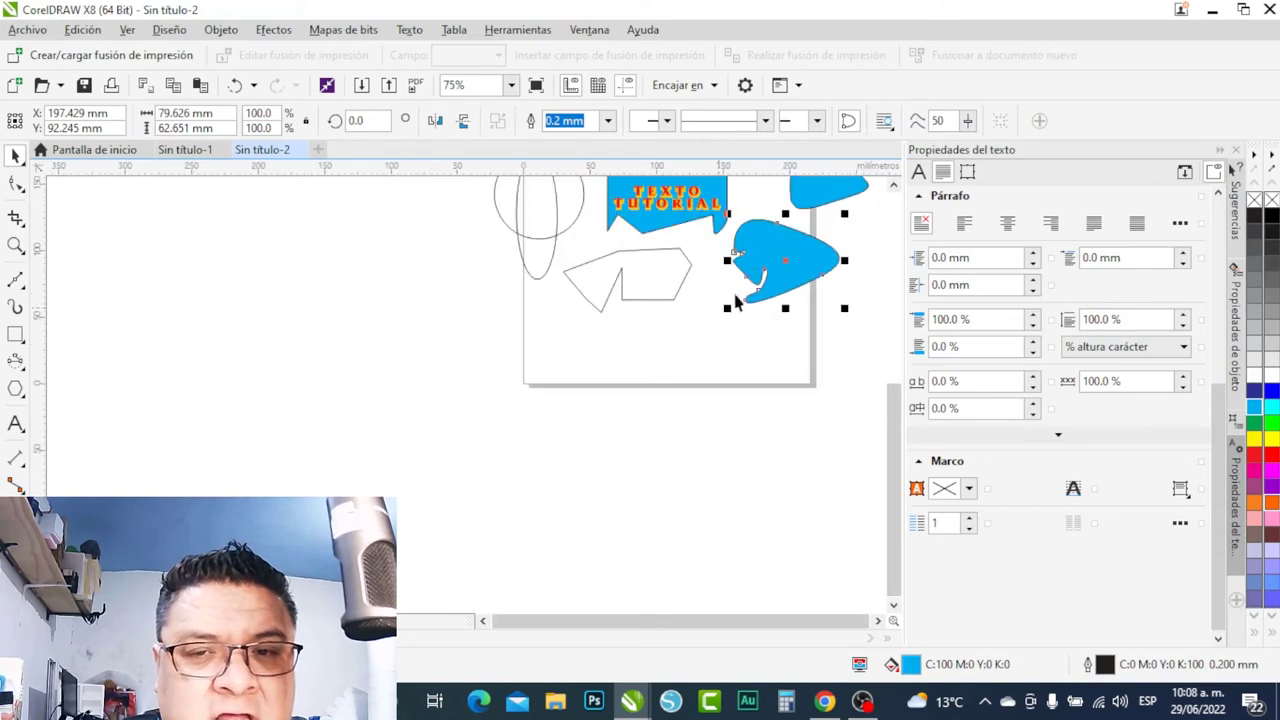
{"action": "left_click_drag", "start_coordinate": [775, 252], "coordinate": [443, 363]}
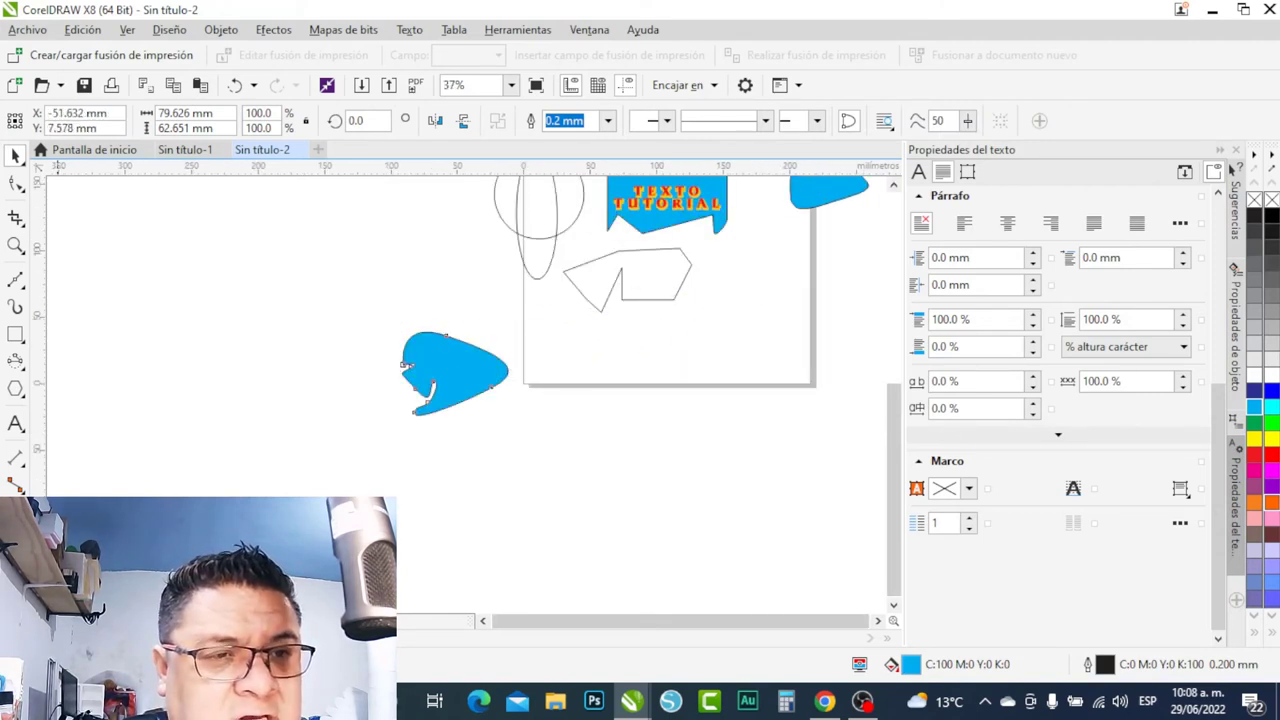
Apply the Brillo pequeño drop shadow preset to the notched shape in Normal merge mode, with the shadow color's K at 100.
{"action": "left_click", "coordinate": [60, 120]}
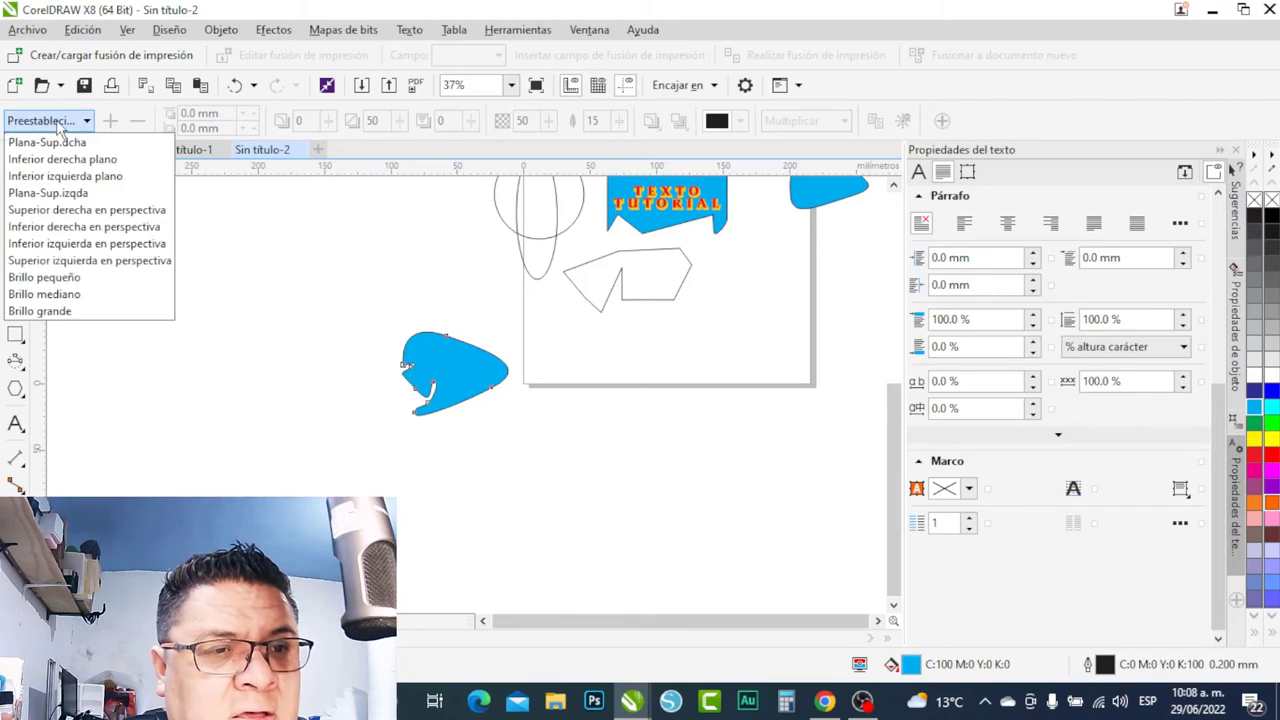
{"action": "left_click", "coordinate": [46, 277]}
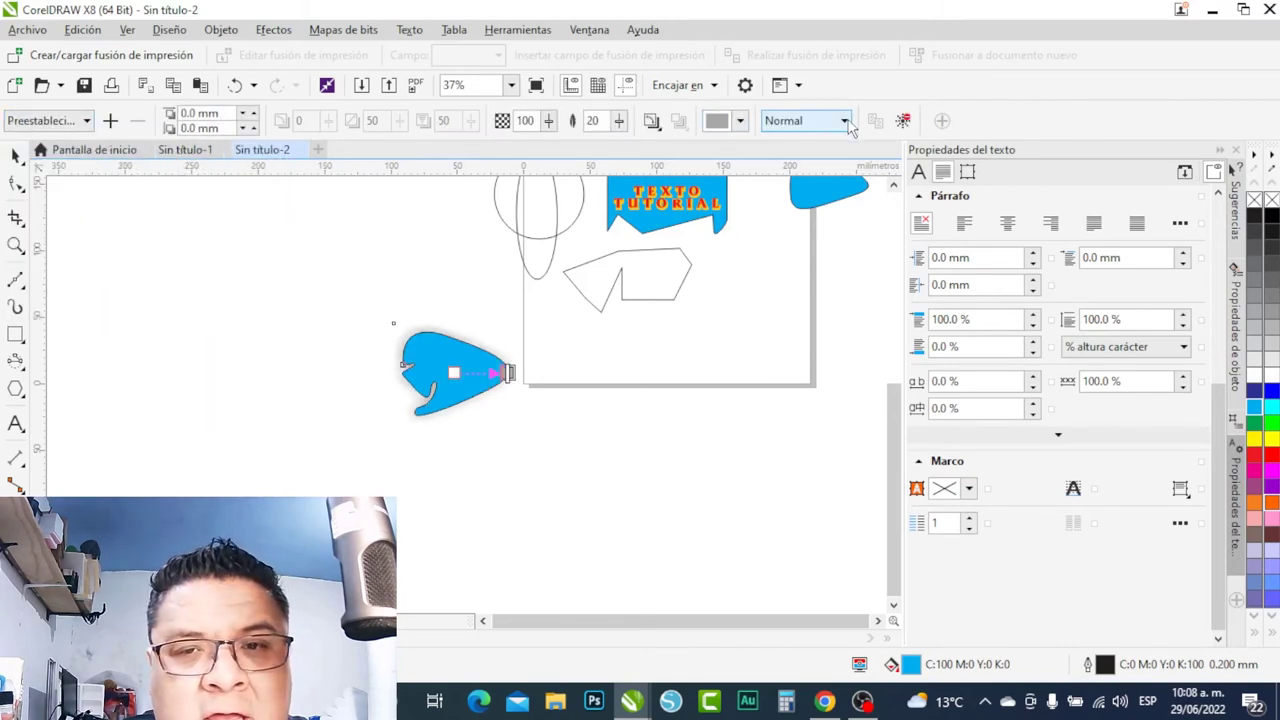
{"action": "left_click", "coordinate": [845, 122]}
{"action": "left_click", "coordinate": [778, 135]}
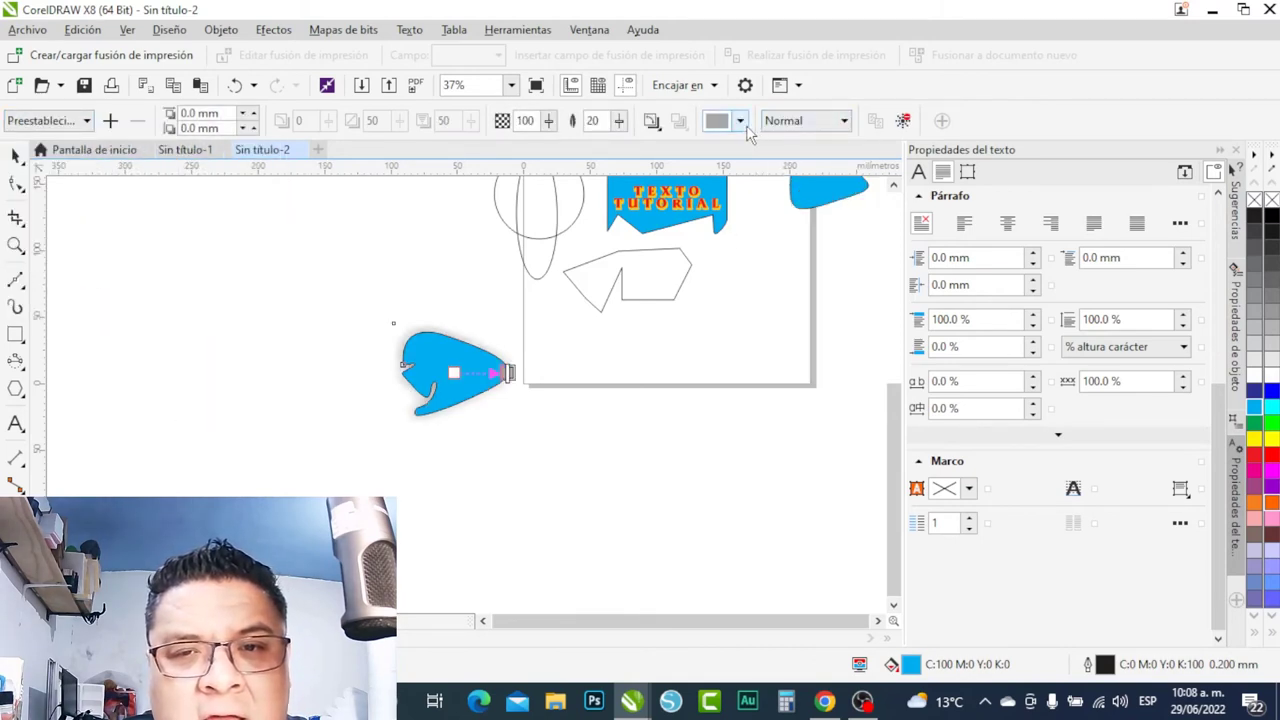
{"action": "left_click", "coordinate": [741, 122]}
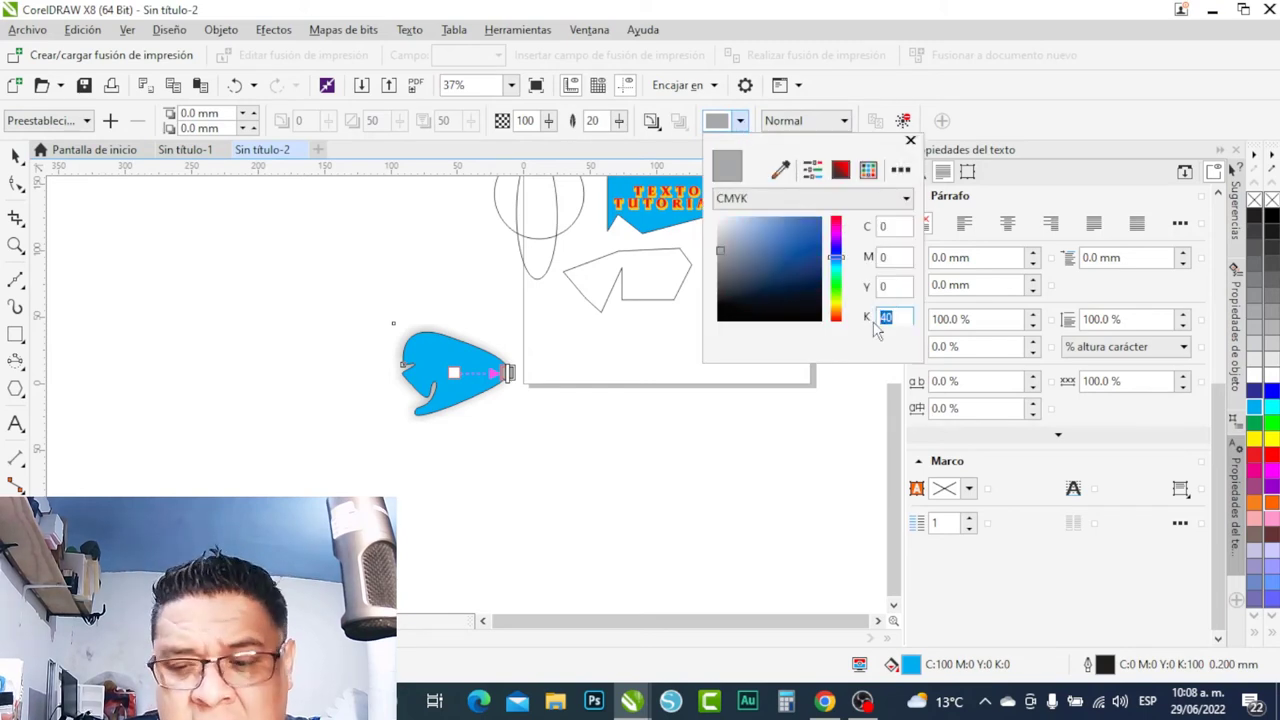
{"action": "type", "text": "100"}
{"action": "key", "text": "Return"}
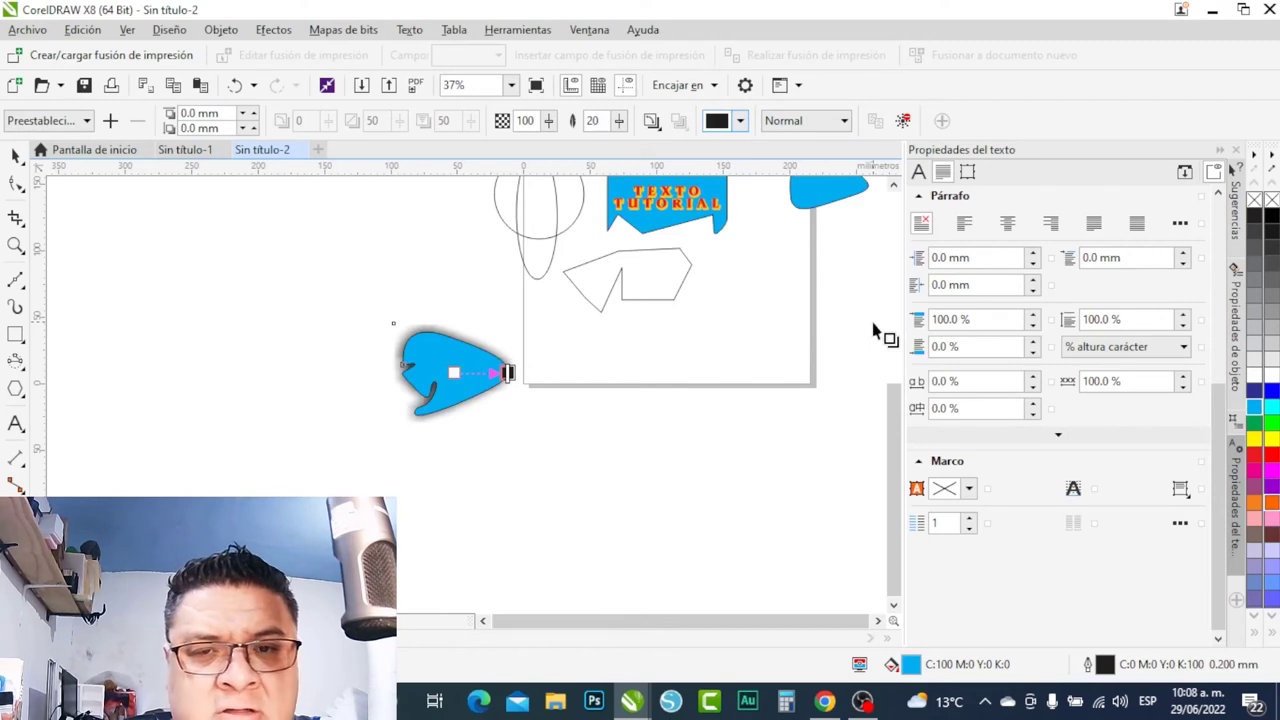
Set the shadow's feathering direction to Fuera and its feathering to 5.
{"action": "left_click", "coordinate": [651, 121]}
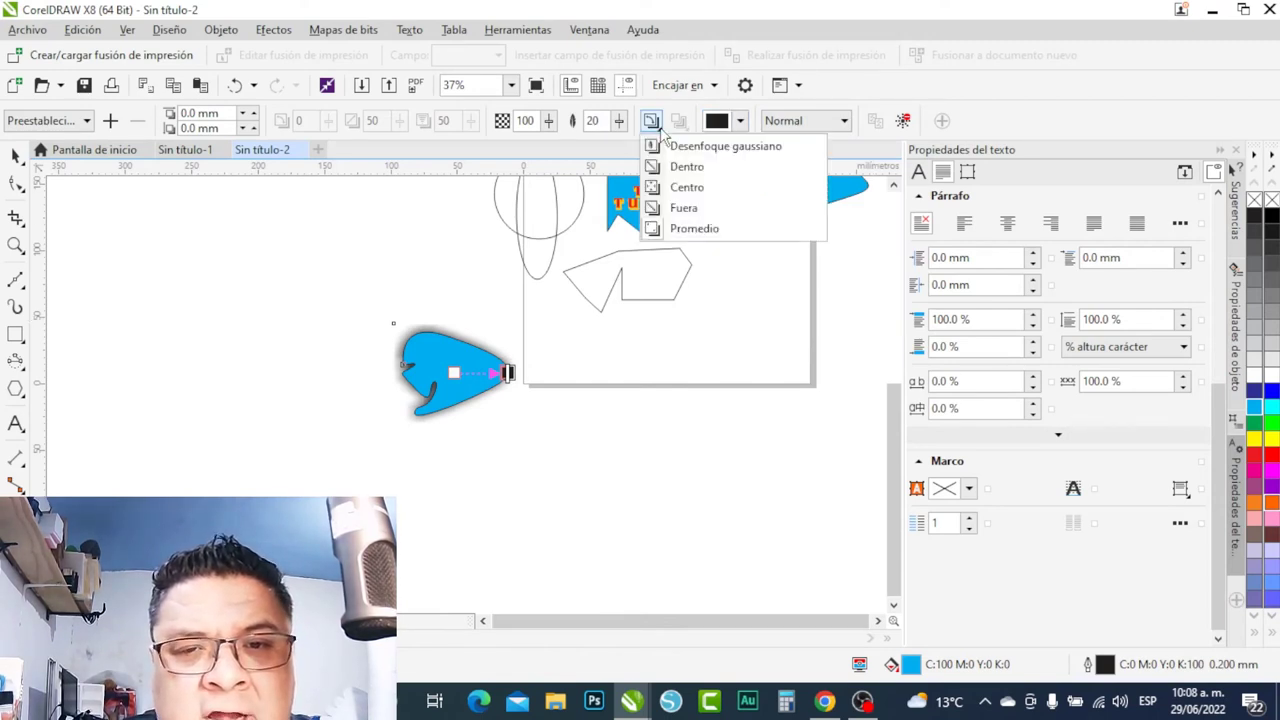
{"action": "left_click", "coordinate": [670, 208]}
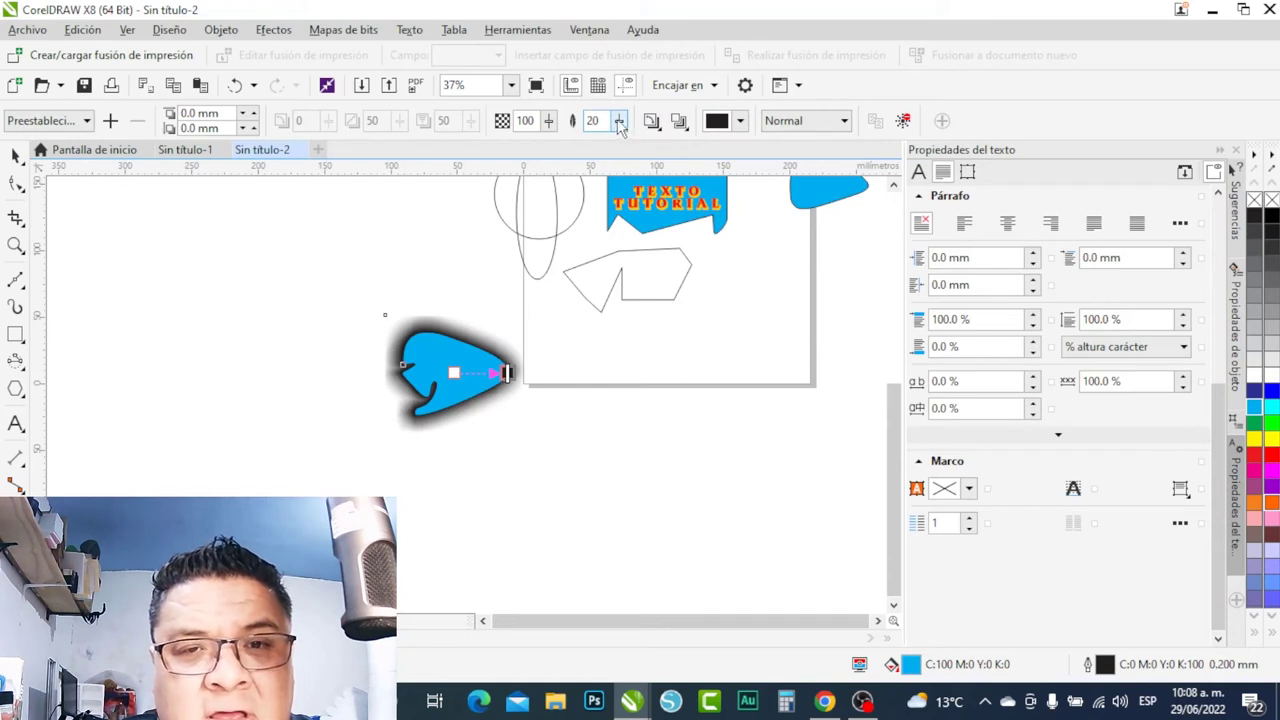
{"action": "left_click", "coordinate": [595, 121]}
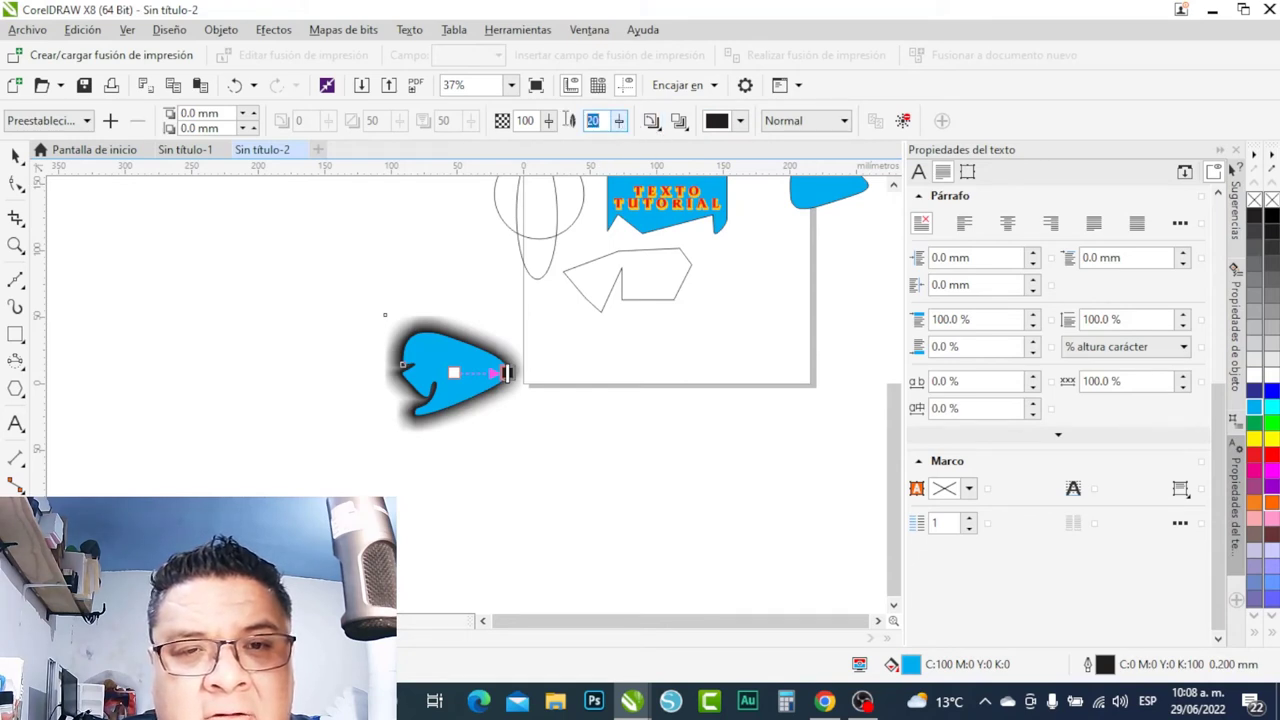
{"action": "type", "text": "5"}
{"action": "key", "text": "Return"}
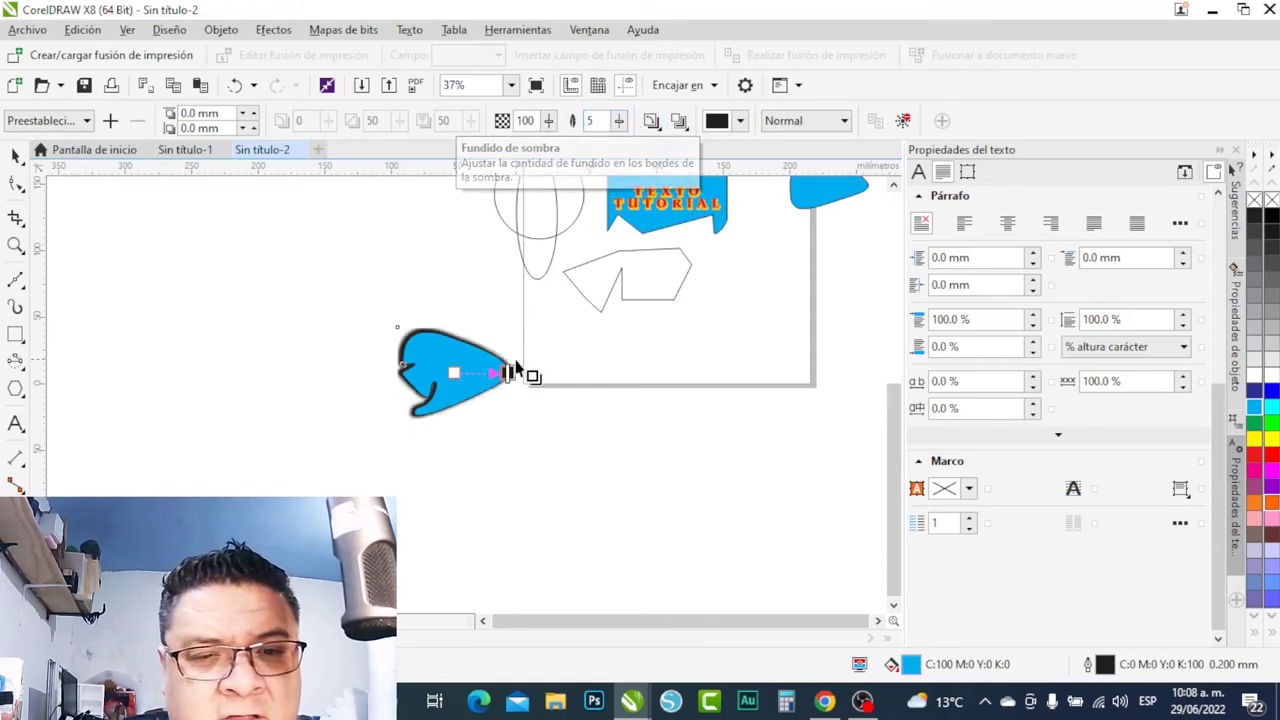
Lower the shadow's opacity to 66 and offset it down-right by about 7.5 mm and -6.9 mm, then deselect the shape.
{"action": "scroll", "coordinate": [484, 380], "scroll_direction": "up", "scroll_amount": 3}
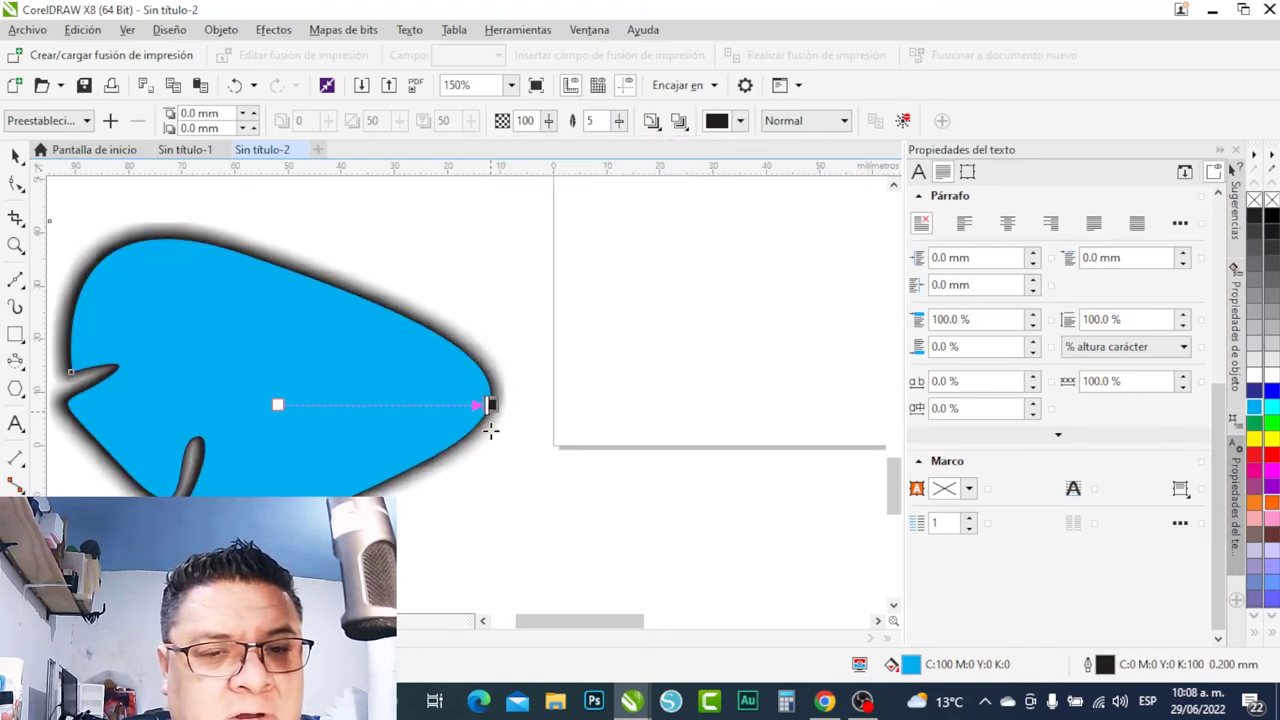
{"action": "left_click_drag", "start_coordinate": [476, 405], "coordinate": [416, 405]}
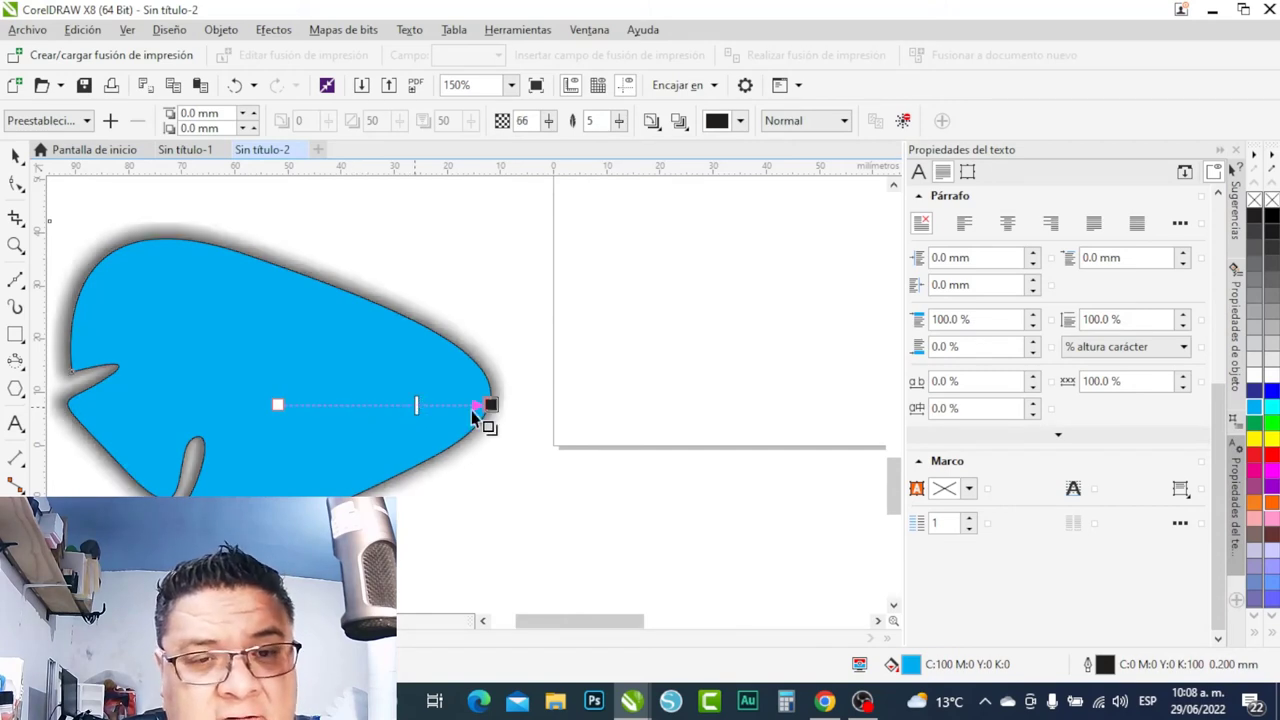
{"action": "left_click", "coordinate": [482, 501]}
{"action": "left_click", "coordinate": [497, 551]}
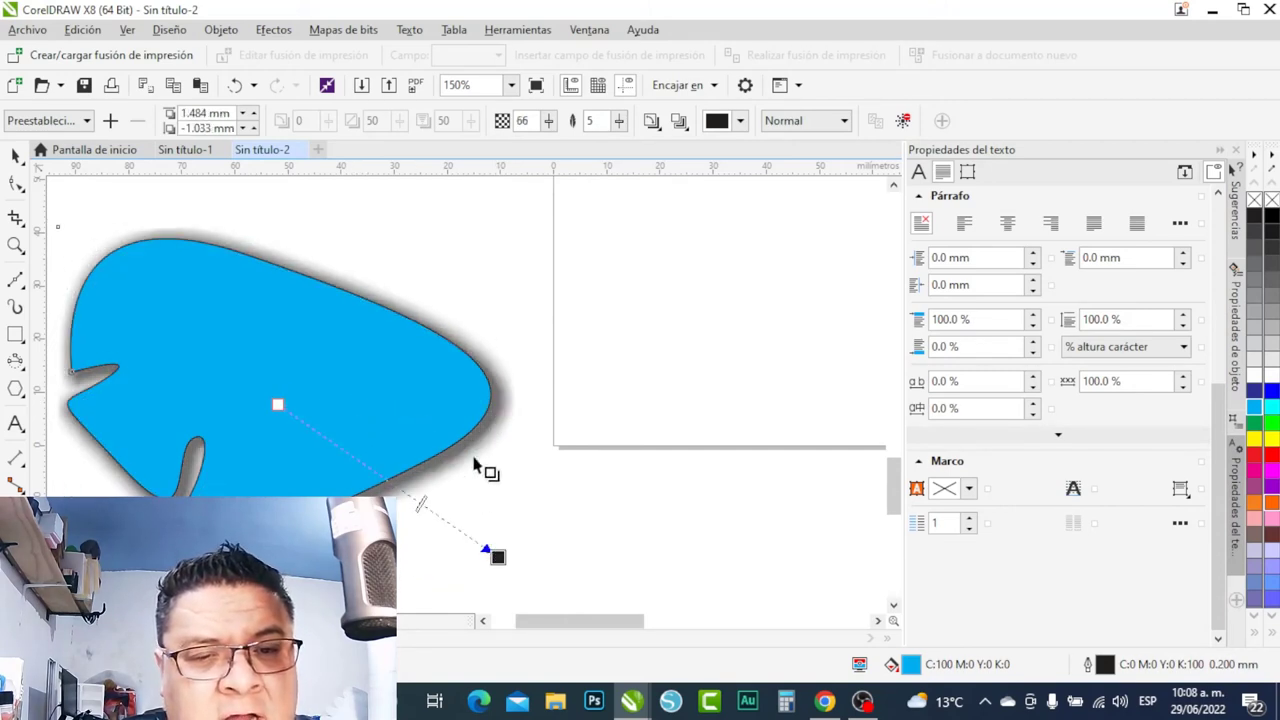
{"action": "scroll", "coordinate": [425, 333], "scroll_direction": "down", "scroll_amount": 2}
{"action": "left_click_drag", "start_coordinate": [458, 441], "coordinate": [459, 468]}
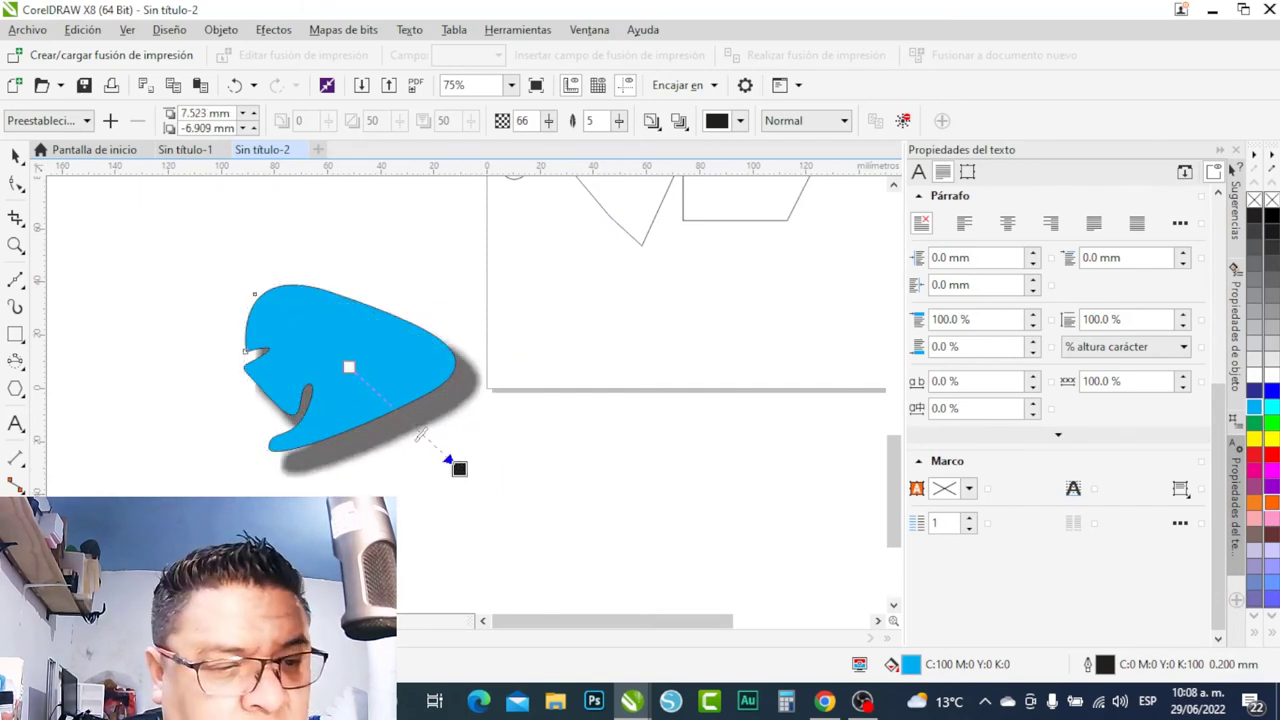
{"action": "left_click", "coordinate": [15, 156]}
{"action": "key", "text": "Escape"}
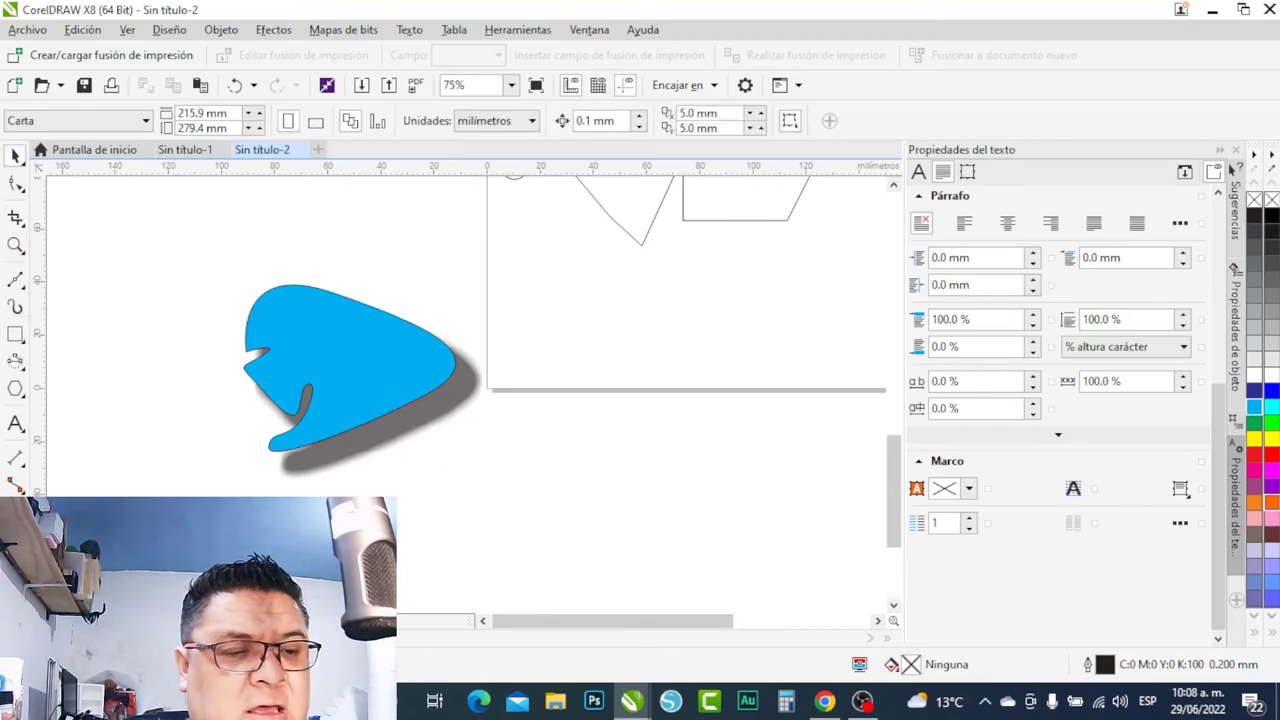
Make uniform transparency the document default for graphic objects (Gráfico).
{"action": "left_click", "coordinate": [15, 512]}
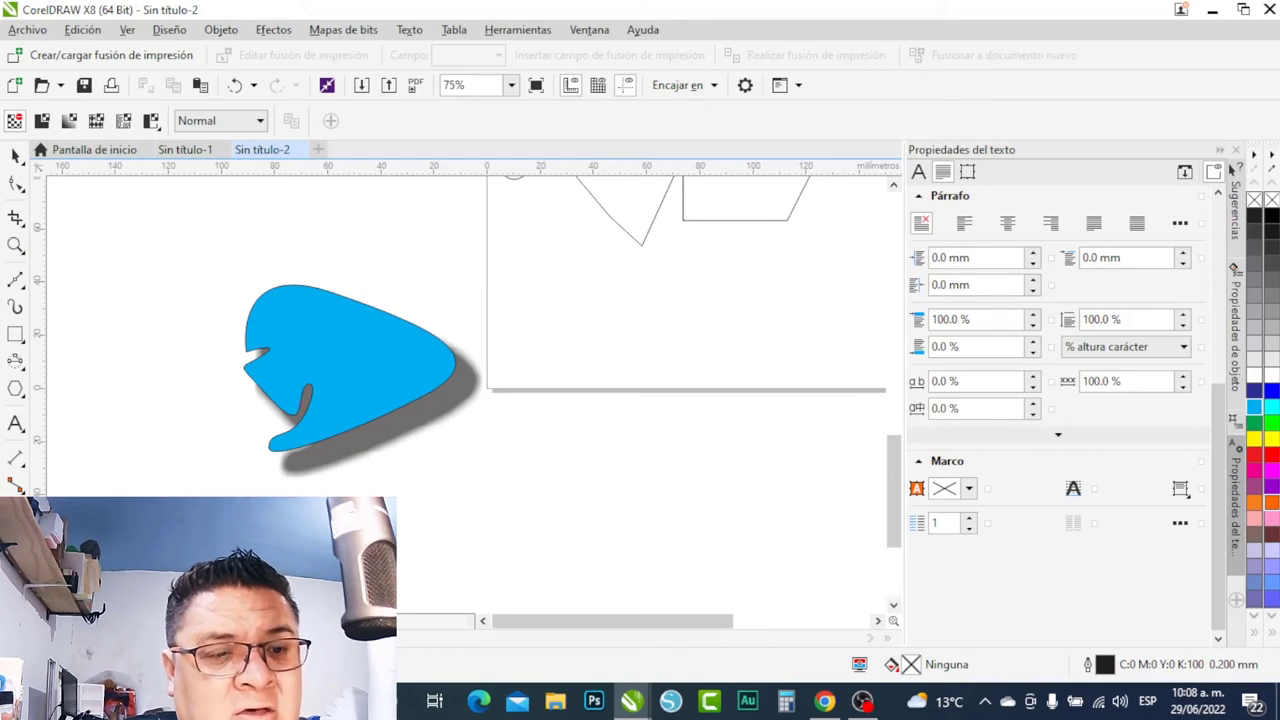
{"action": "left_click", "coordinate": [40, 121]}
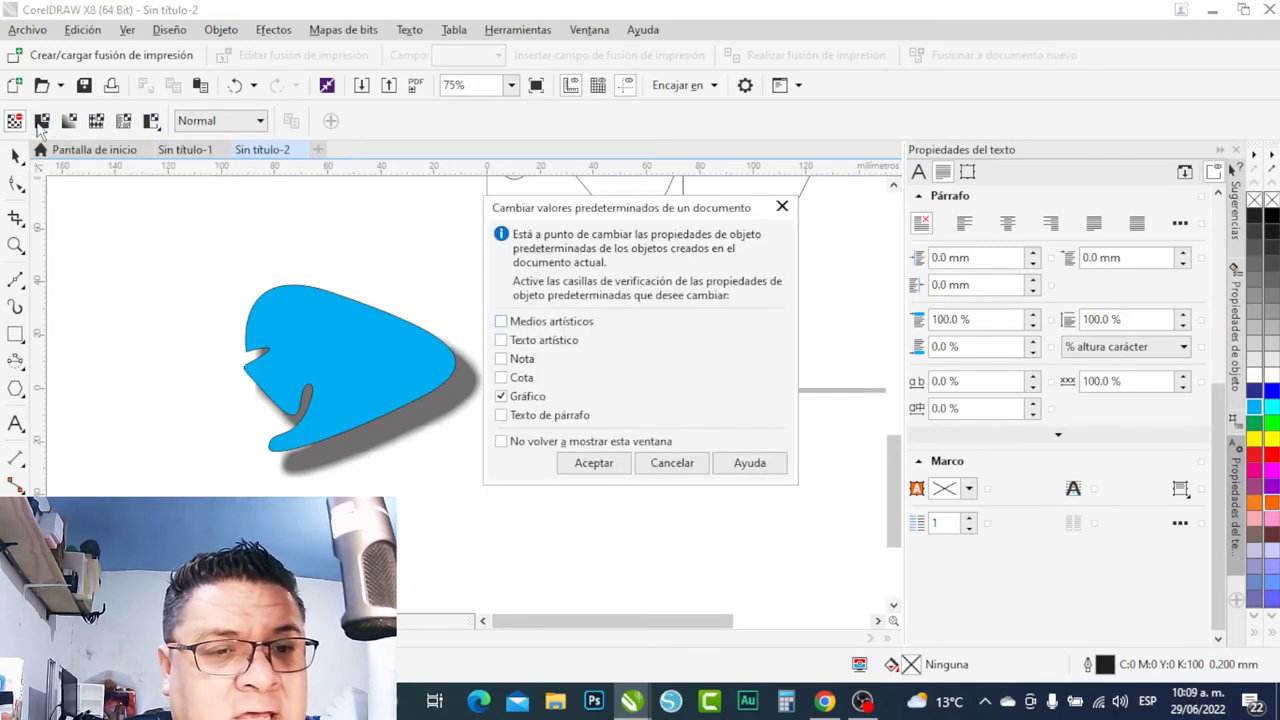
{"action": "left_click", "coordinate": [590, 464]}
Apply uniform transparency of 50 to the notched cyan shape with the Transparency tool.
{"action": "left_click", "coordinate": [443, 380]}
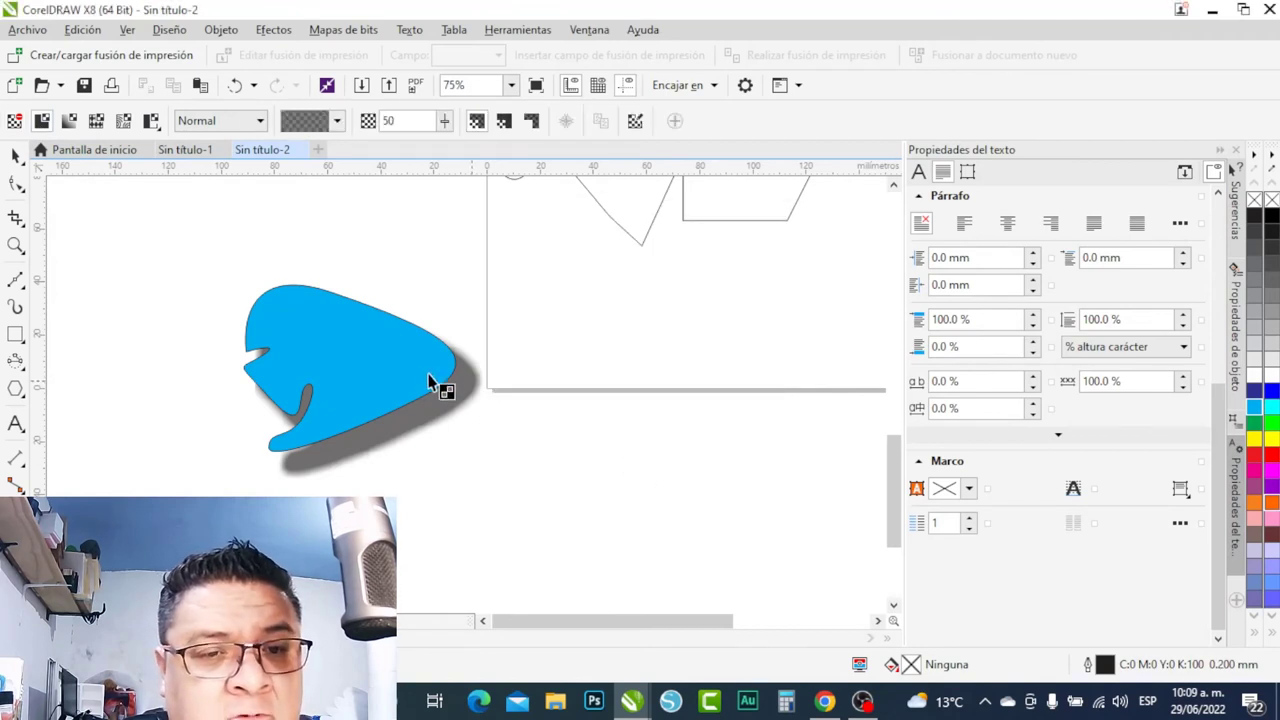
{"action": "left_click", "coordinate": [380, 418]}
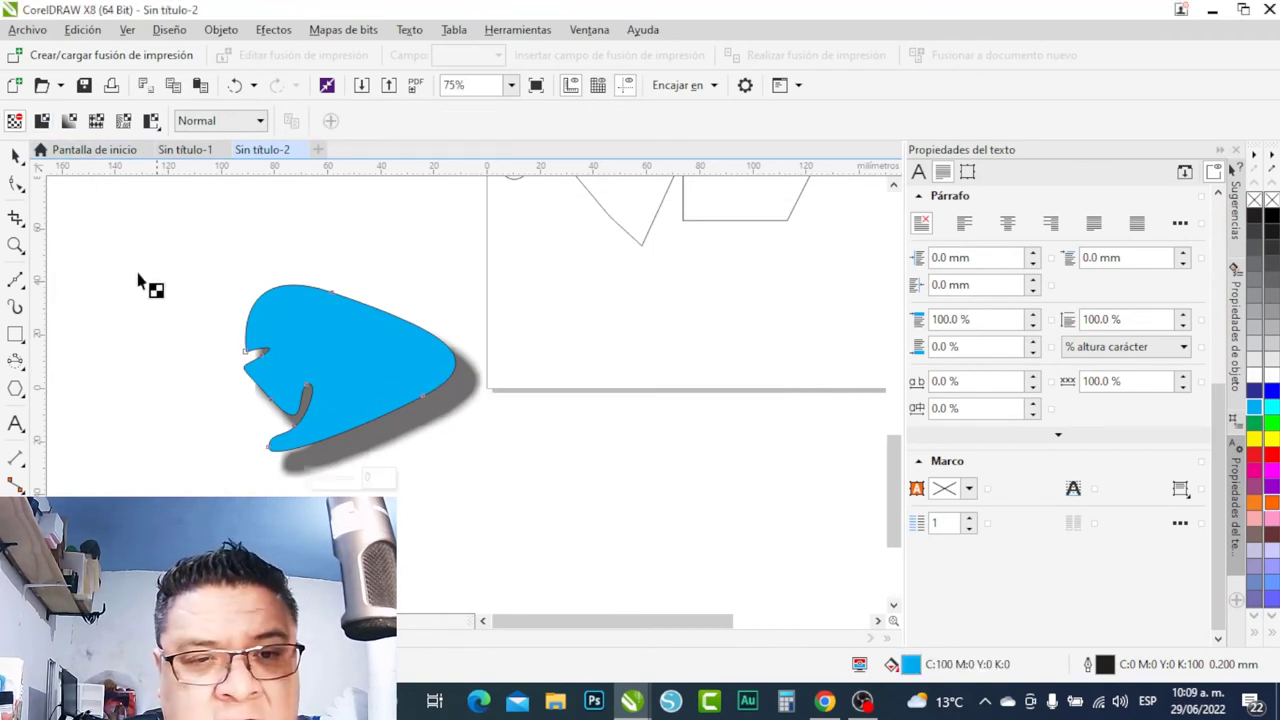
{"action": "left_click", "coordinate": [42, 121]}
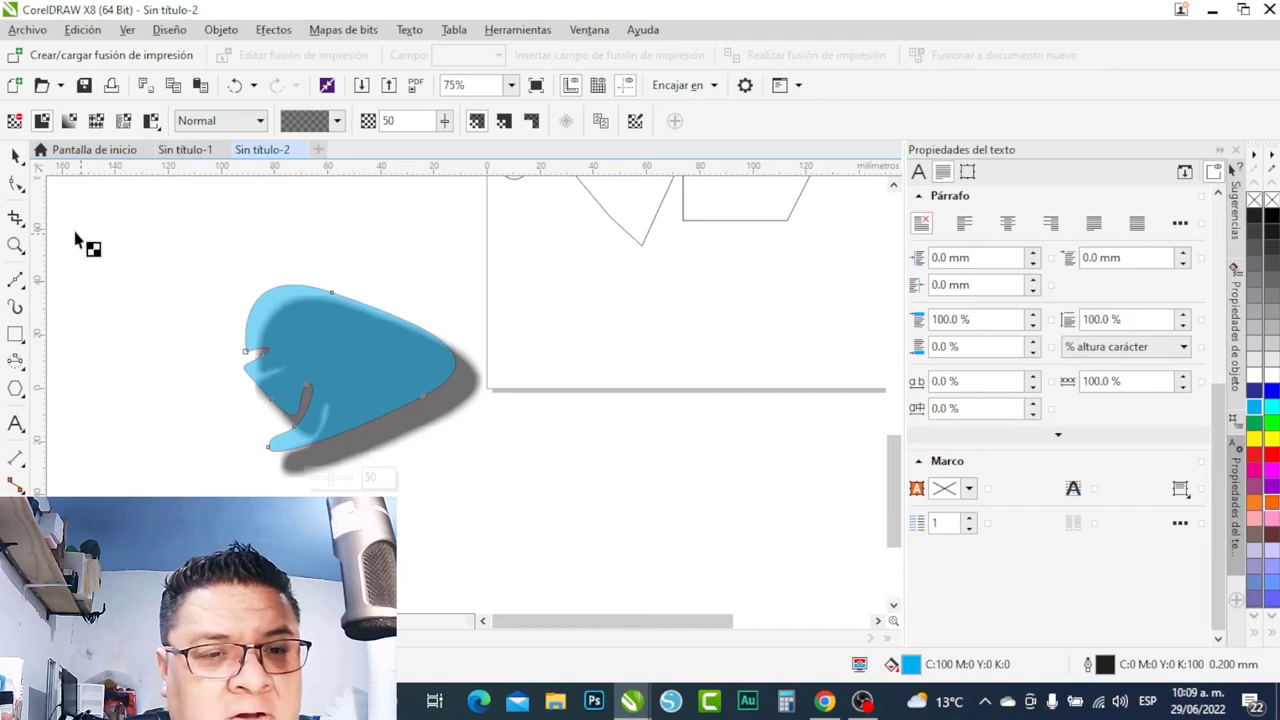
{"action": "left_click", "coordinate": [14, 158]}
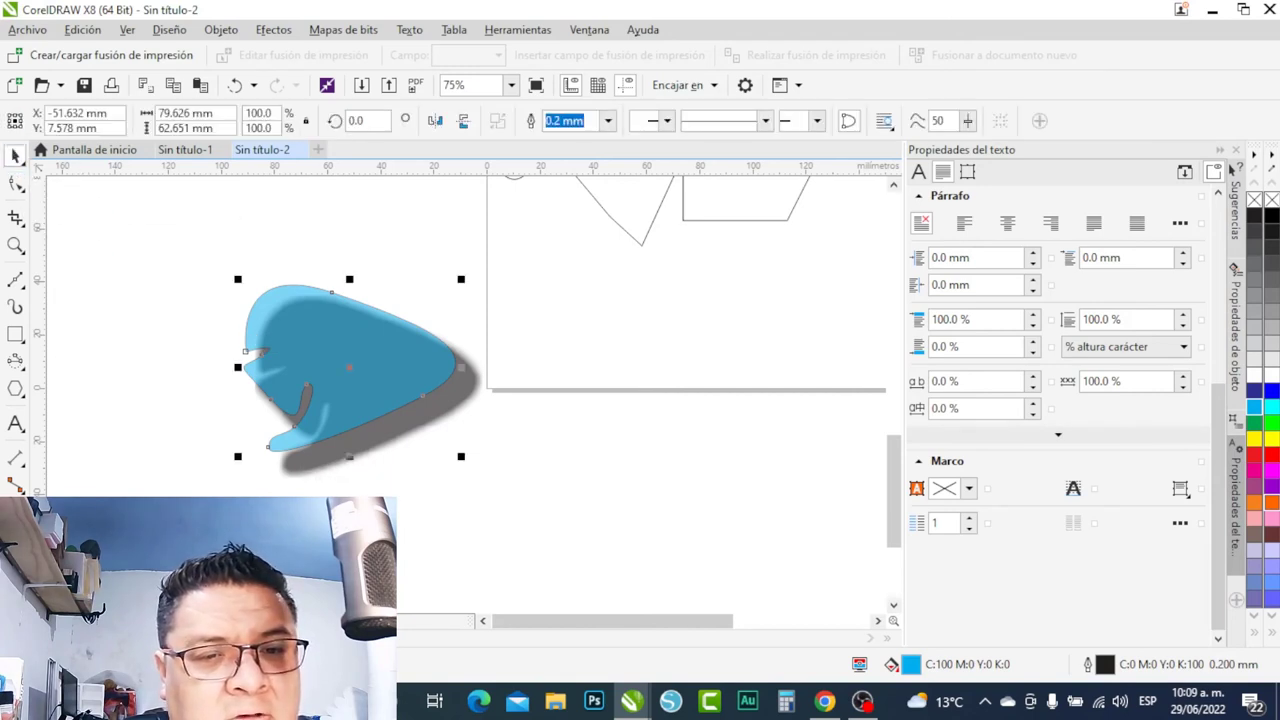
Move the transparent shape with its shadow about 3 mm right and 5 mm up, and select its shadow group briefly.
{"action": "mouse_move", "coordinate": [409, 438]}
{"action": "left_mouse_down"}
{"action": "mouse_move", "coordinate": [560, 494]}
{"action": "mouse_move", "coordinate": [358, 397]}
{"action": "mouse_move", "coordinate": [430, 430]}
{"action": "left_mouse_up"}
{"action": "left_click", "coordinate": [395, 430]}
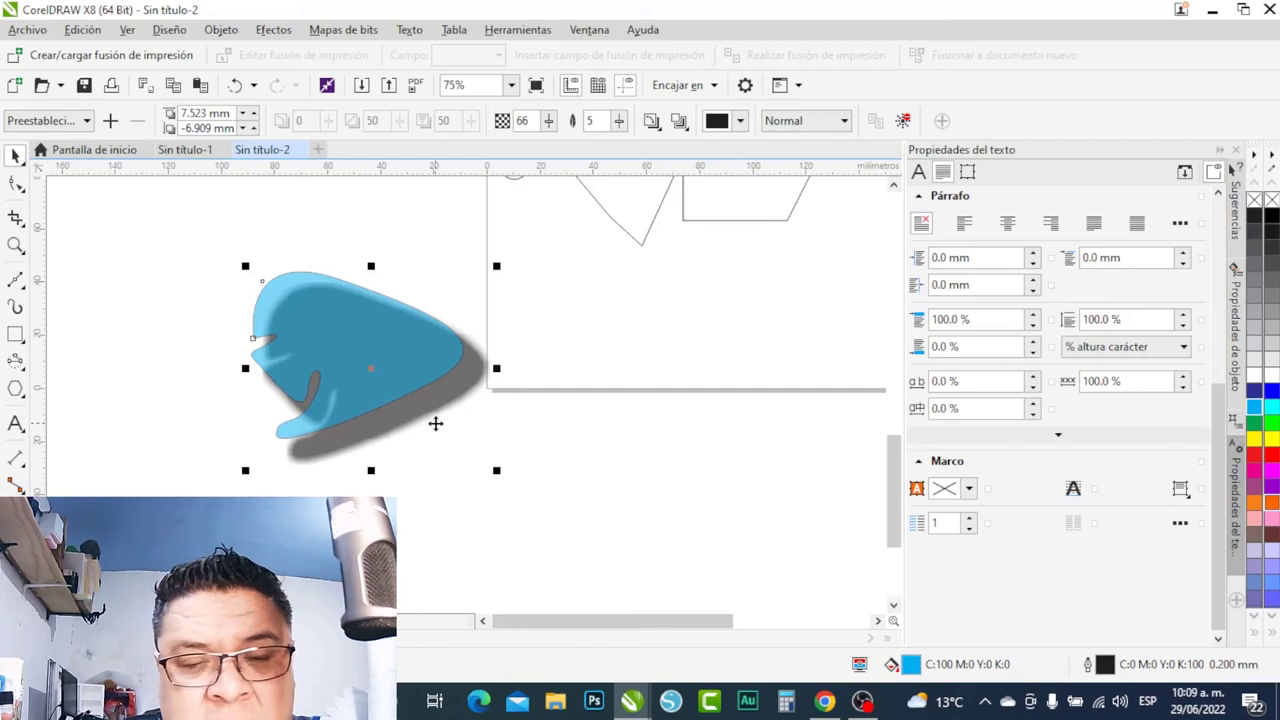
{"action": "left_click", "coordinate": [596, 495]}
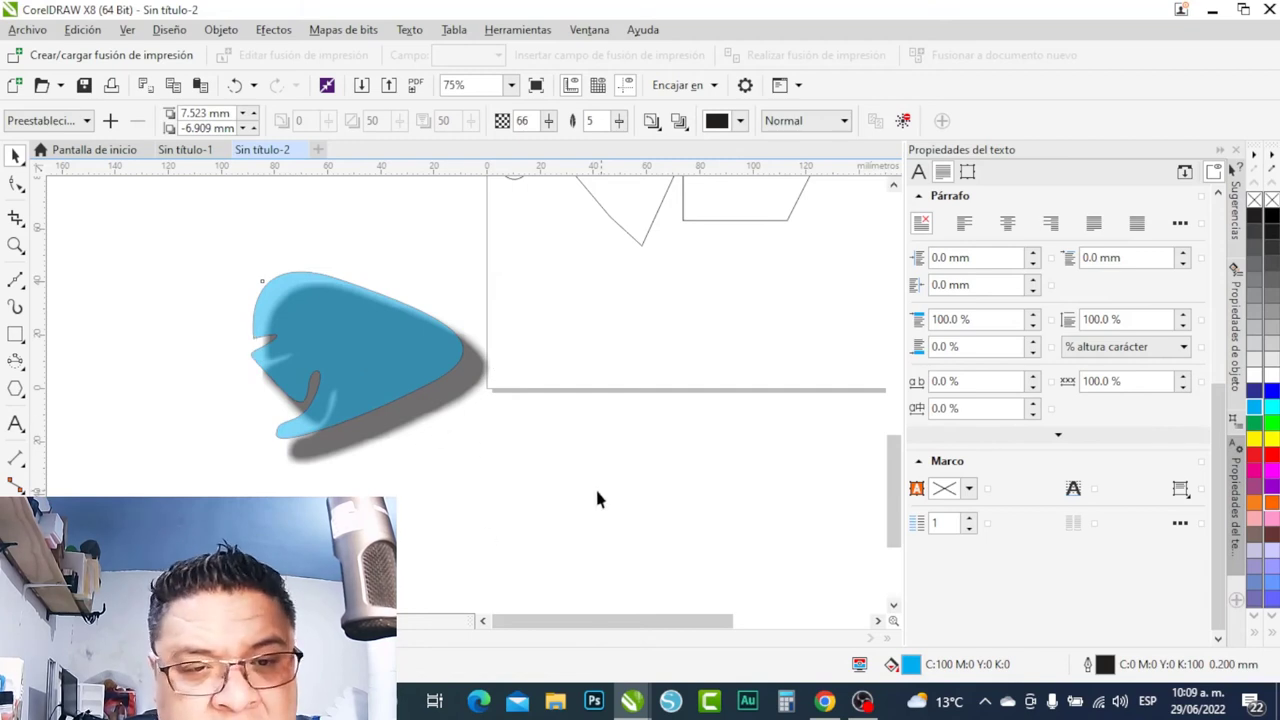
Clear the drop shadow from the transparent shape and undo the removal.
{"action": "left_click", "coordinate": [434, 408]}
{"action": "left_click", "coordinate": [451, 406]}
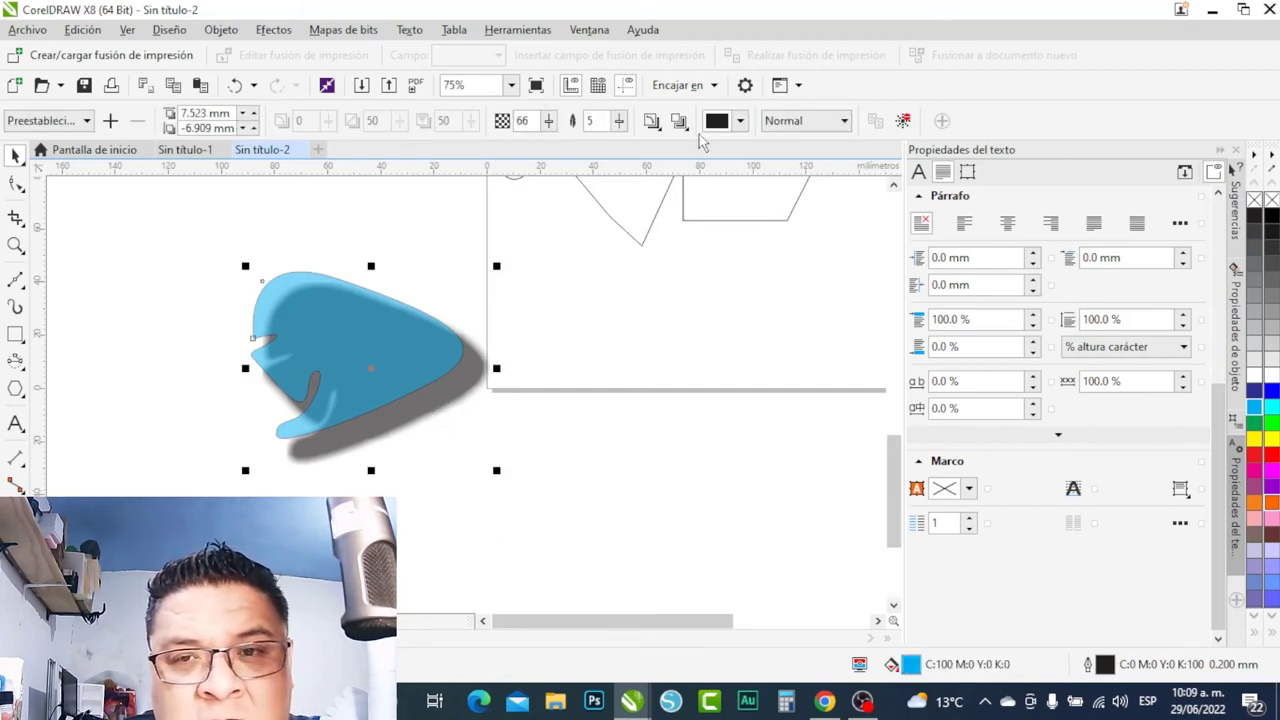
{"action": "left_click", "coordinate": [903, 120]}
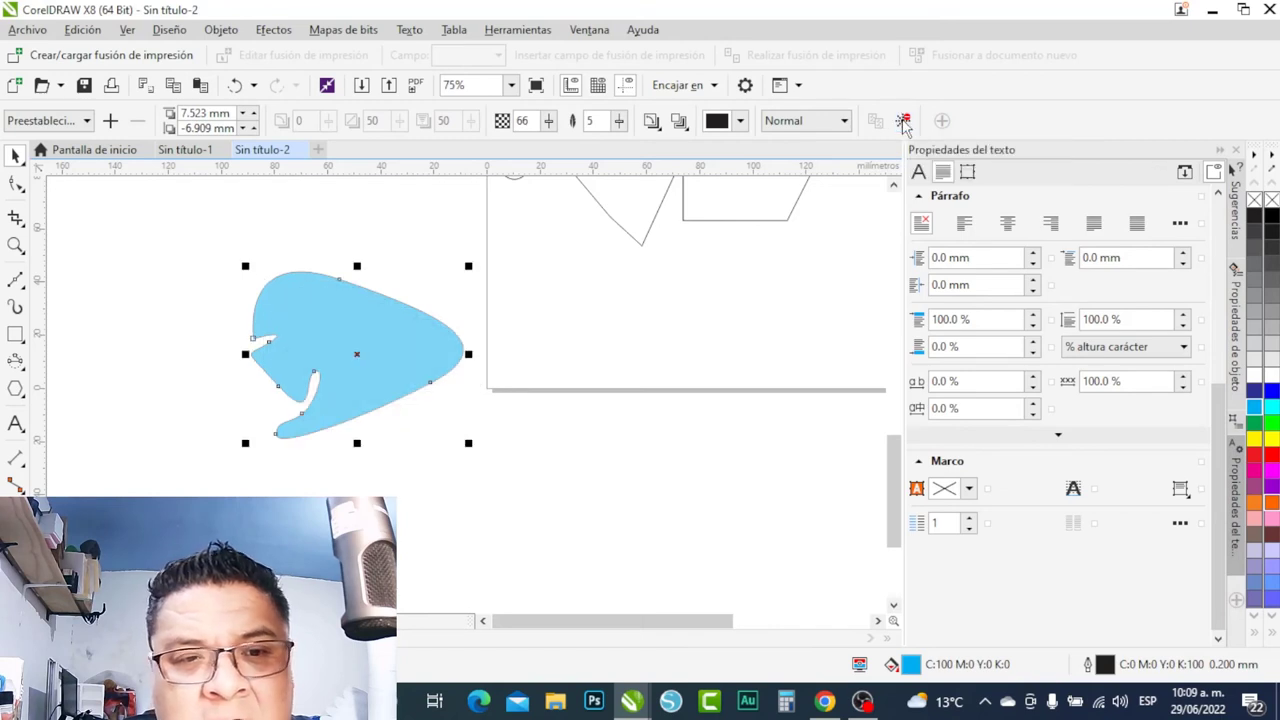
{"action": "key", "text": "ctrl+z"}
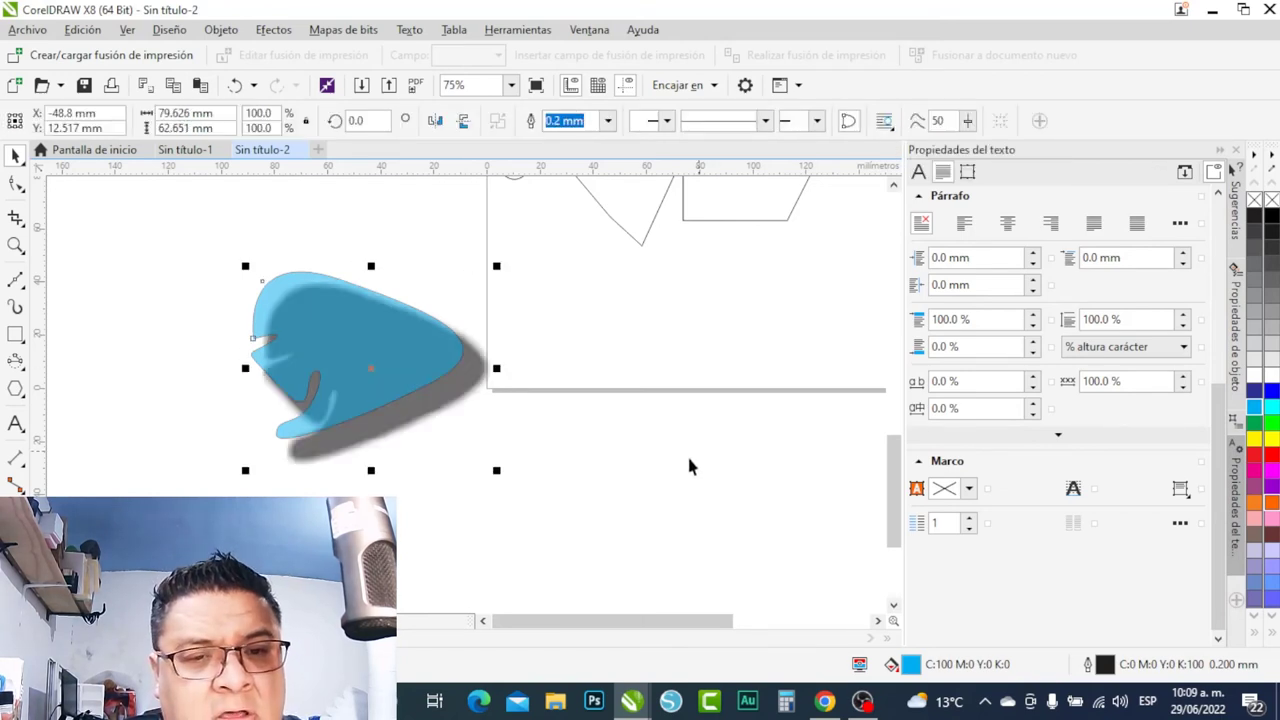
Separate the shadow group from its shape and move the cyan shape about 74 mm left and 16 mm down, clear of the shadow.
{"action": "left_click", "coordinate": [506, 509]}
{"action": "left_click", "coordinate": [445, 399]}
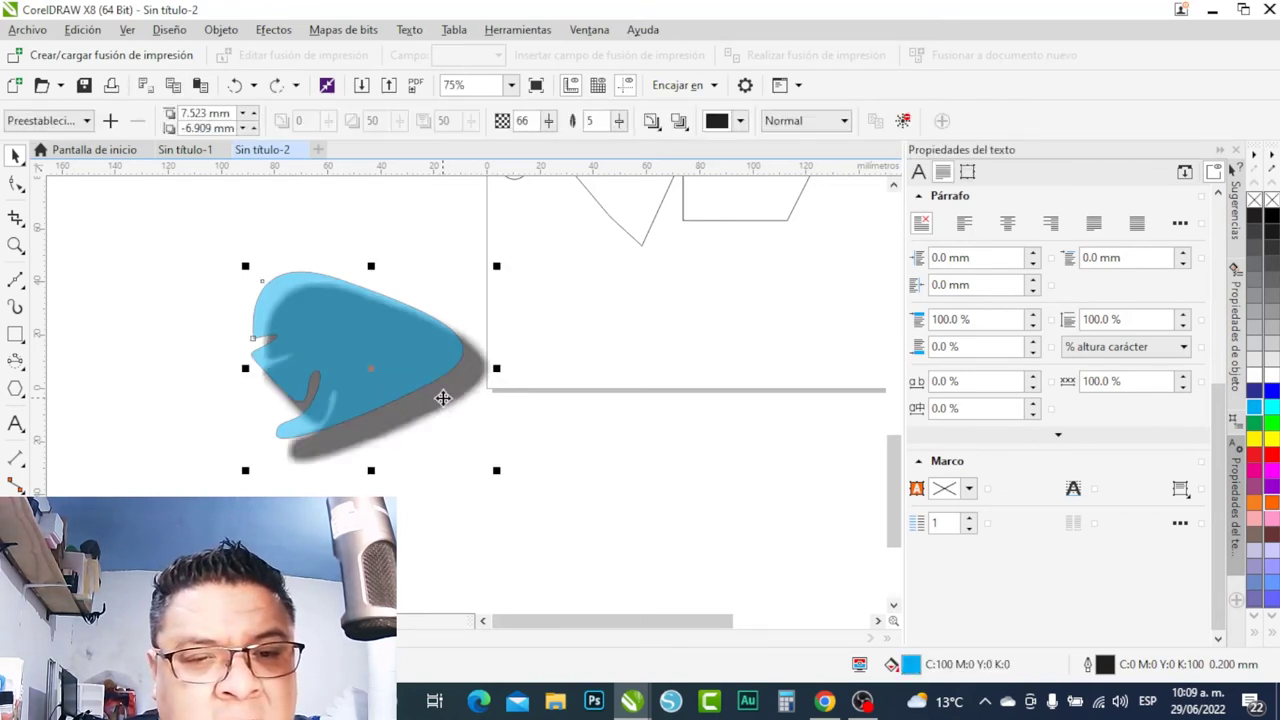
{"action": "right_click", "coordinate": [443, 398]}
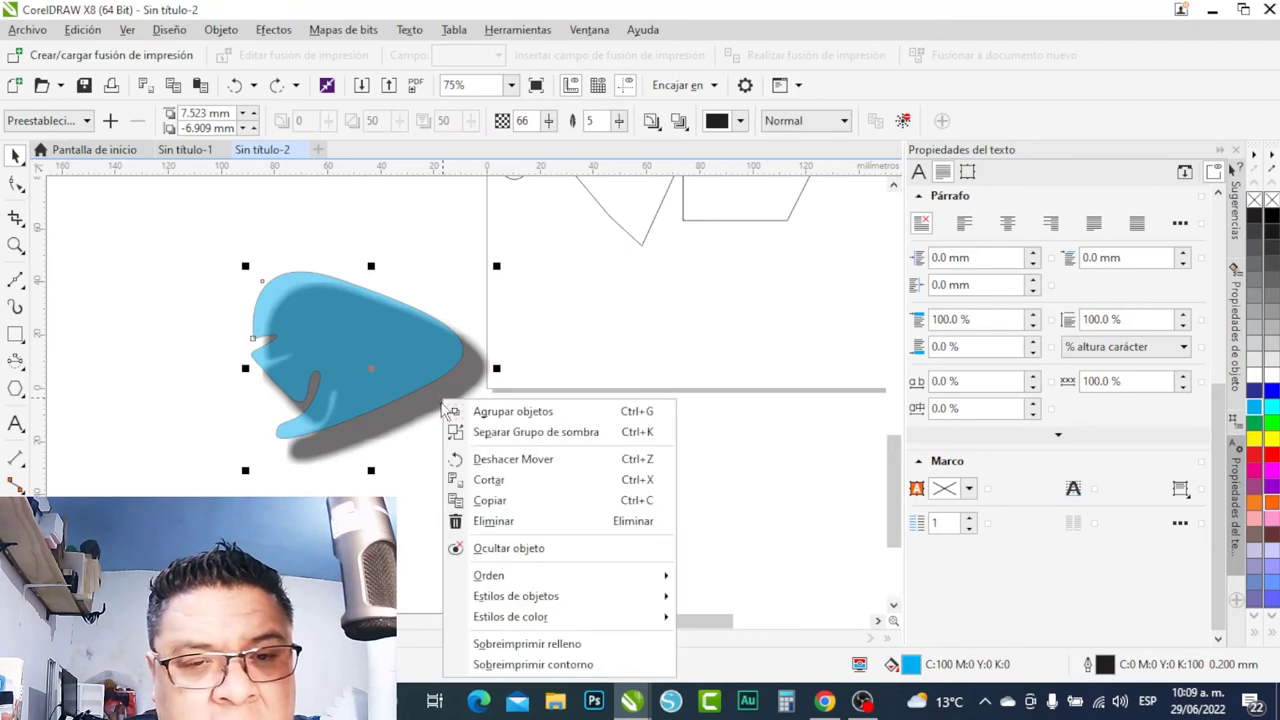
{"action": "left_click", "coordinate": [513, 433]}
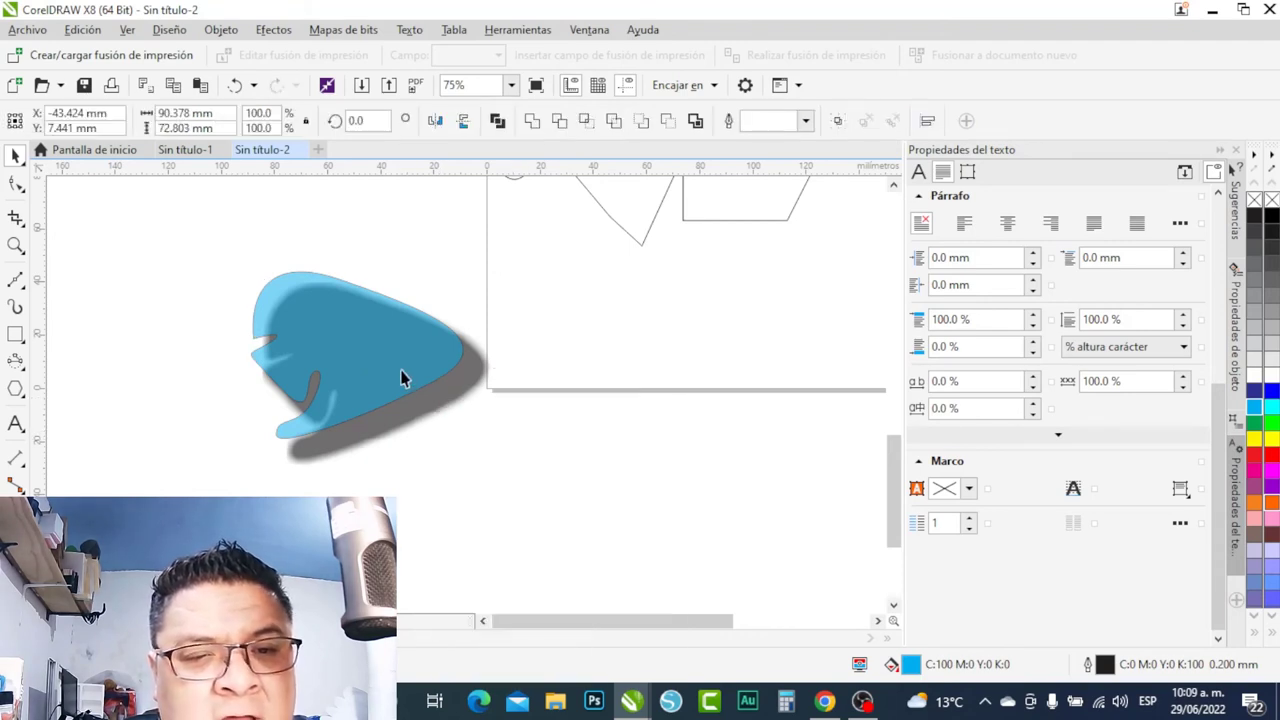
{"action": "left_click_drag", "start_coordinate": [406, 374], "coordinate": [206, 394]}
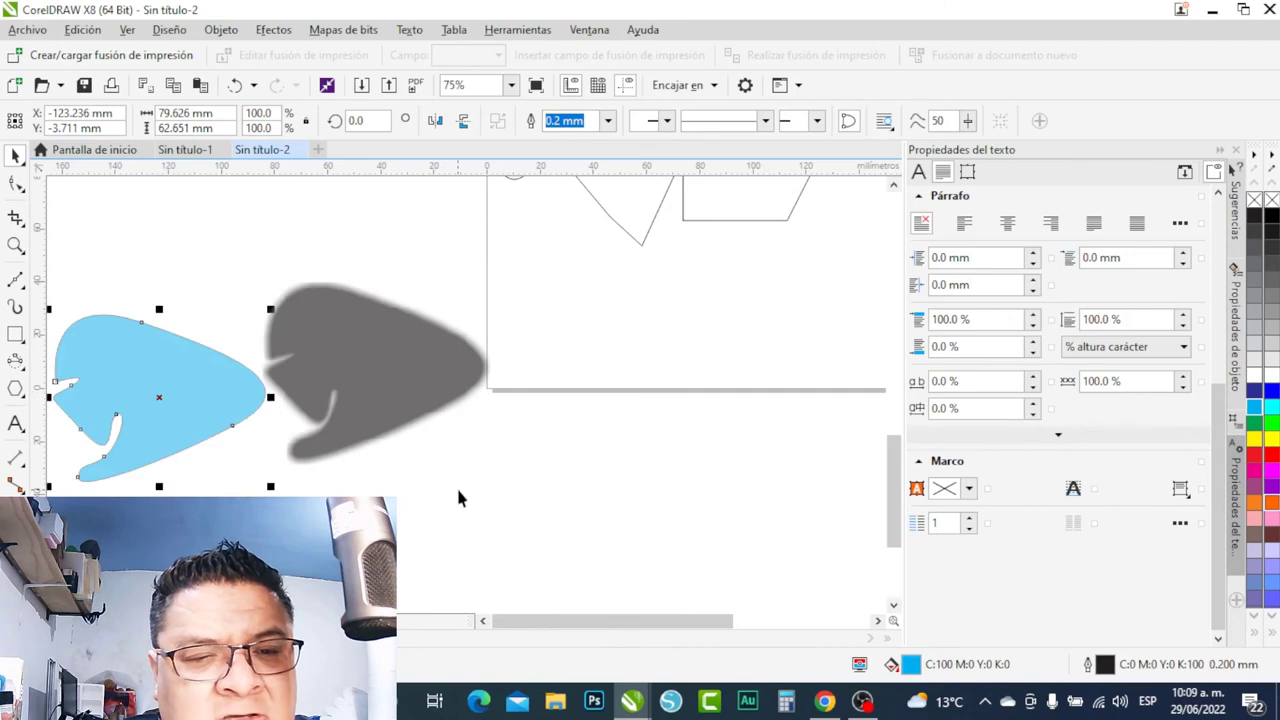
{"action": "scroll", "coordinate": [519, 467], "scroll_direction": "down", "scroll_amount": 2}
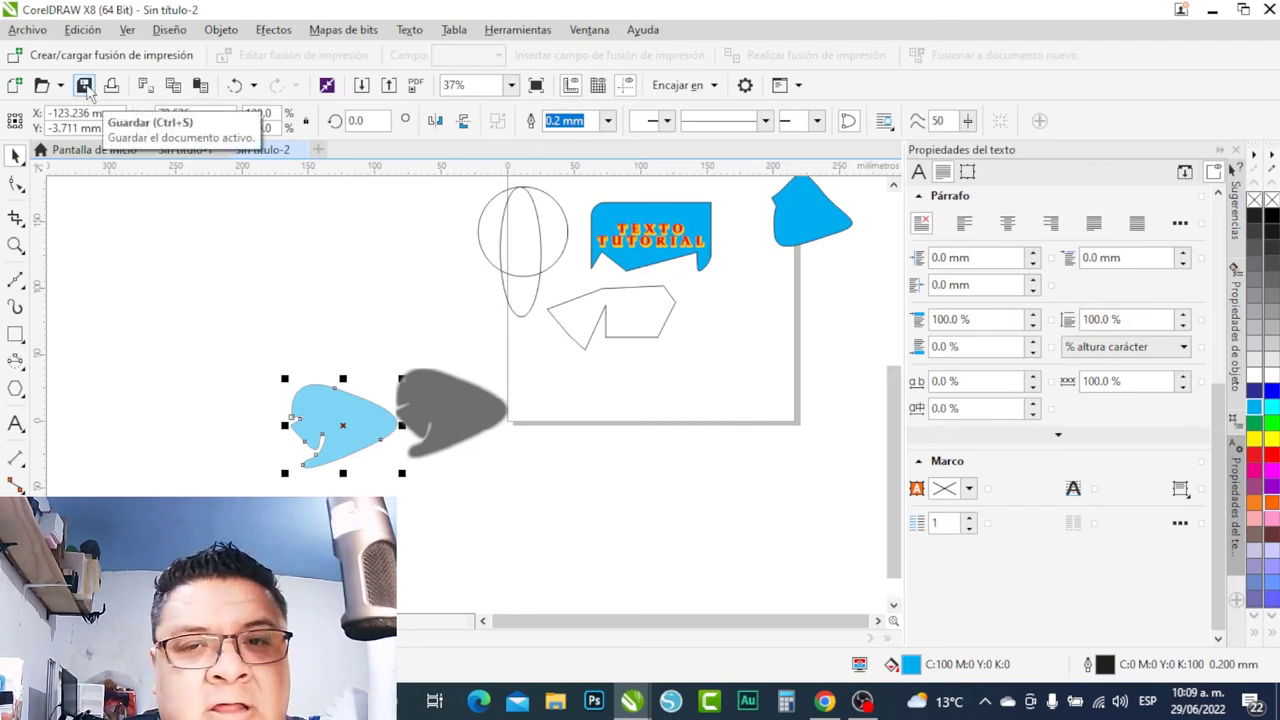
{"action": "left_click", "coordinate": [40, 28]}
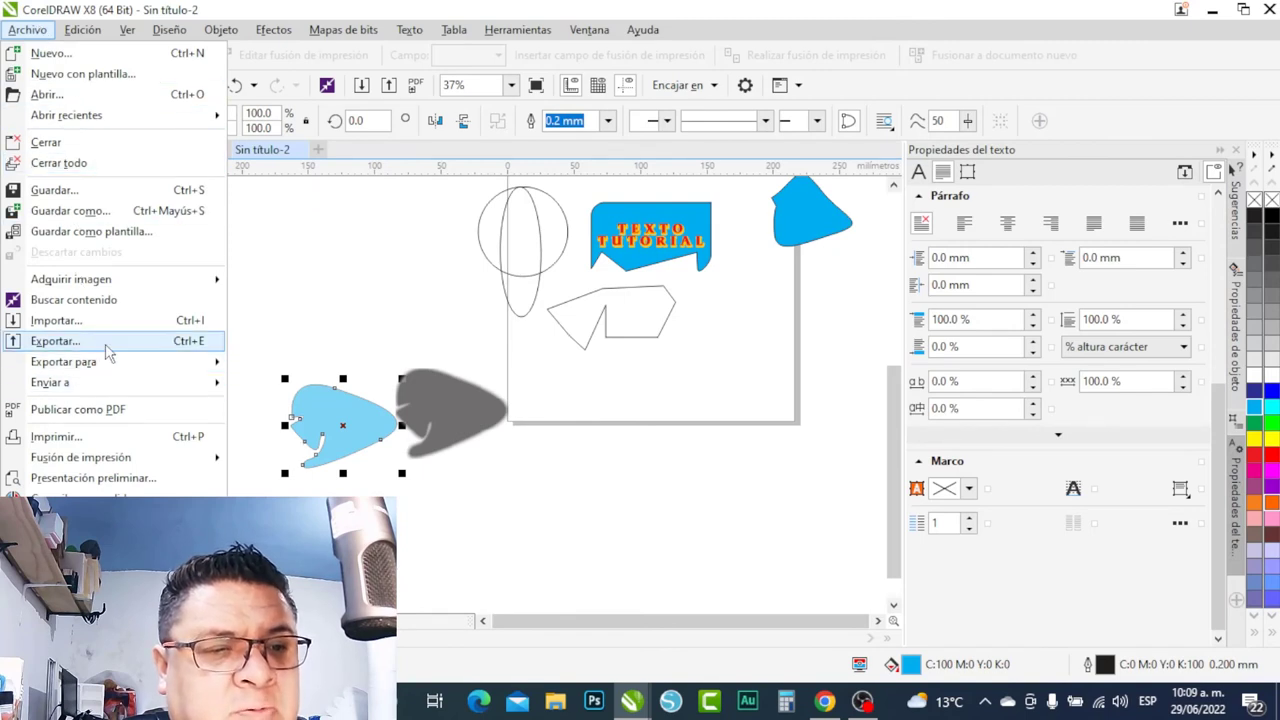
{"action": "key", "text": "Escape"}
{"action": "key", "text": "Escape"}
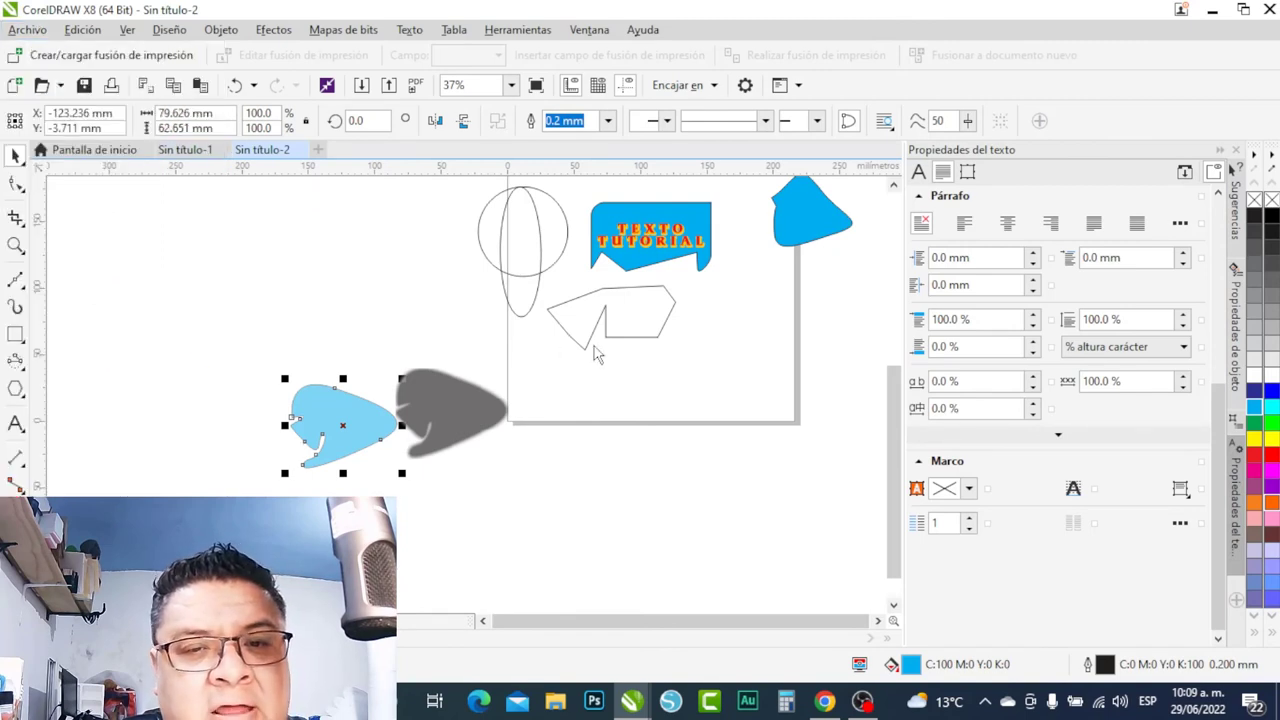
Export only the selected cyan shape as a JPG in 32-bit CMYK color with a resolution of 500.
{"action": "key", "text": "ctrl+e"}
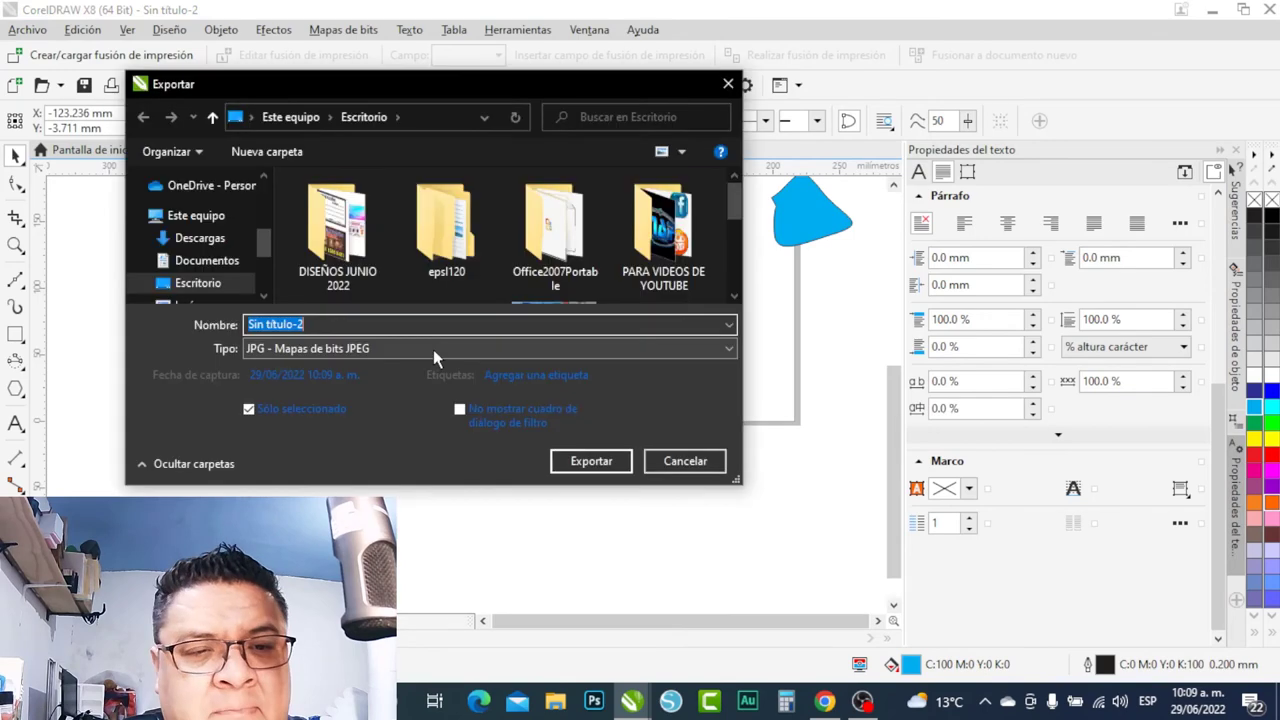
{"action": "left_click", "coordinate": [433, 349]}
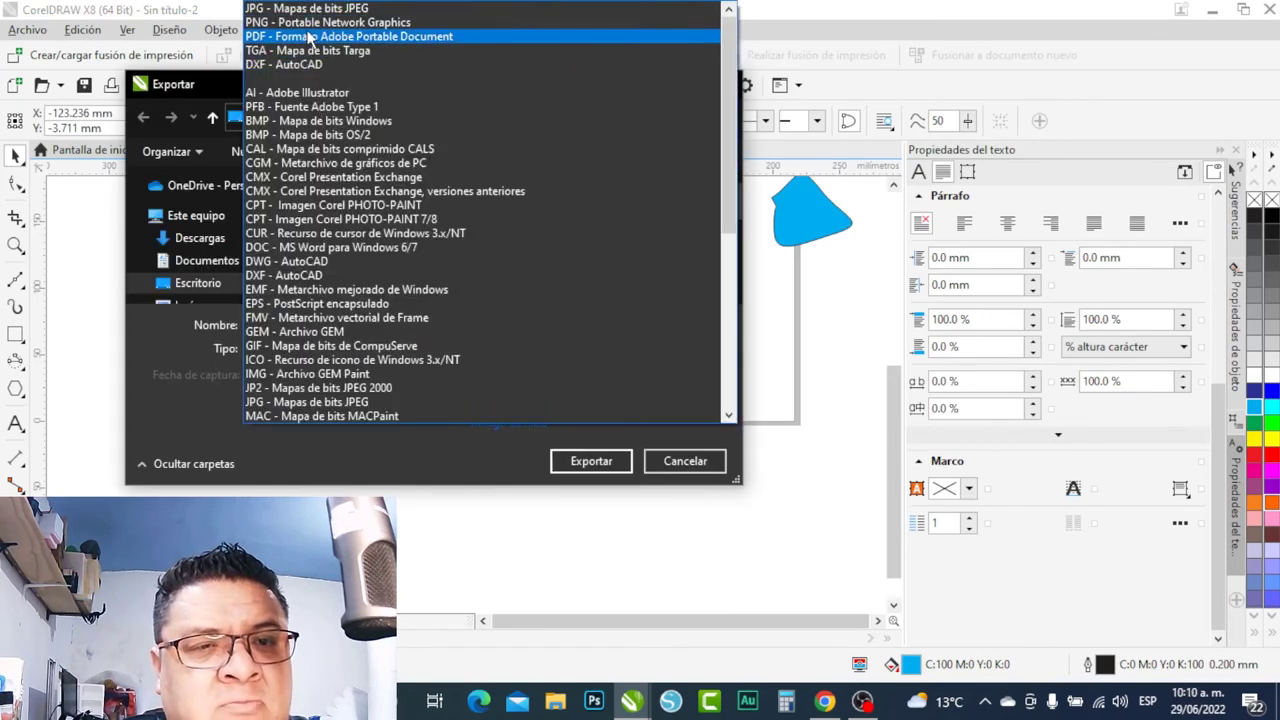
{"action": "left_click", "coordinate": [560, 467]}
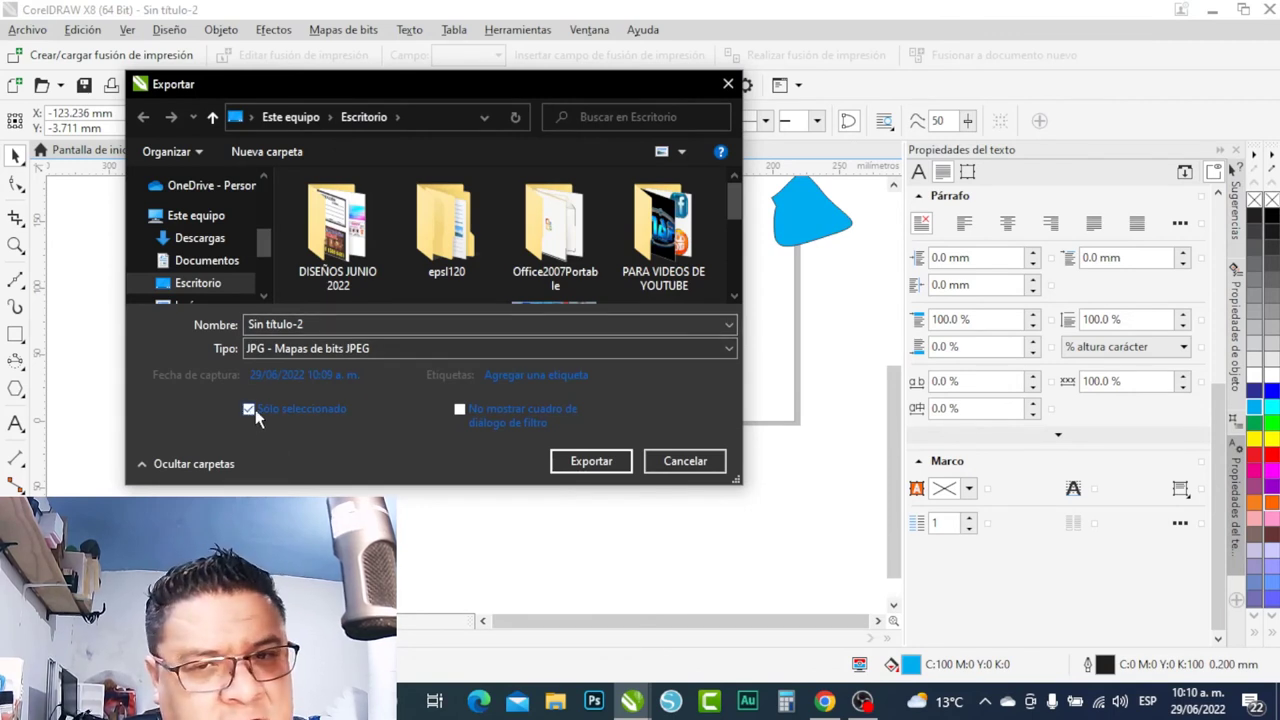
{"action": "left_click", "coordinate": [583, 463]}
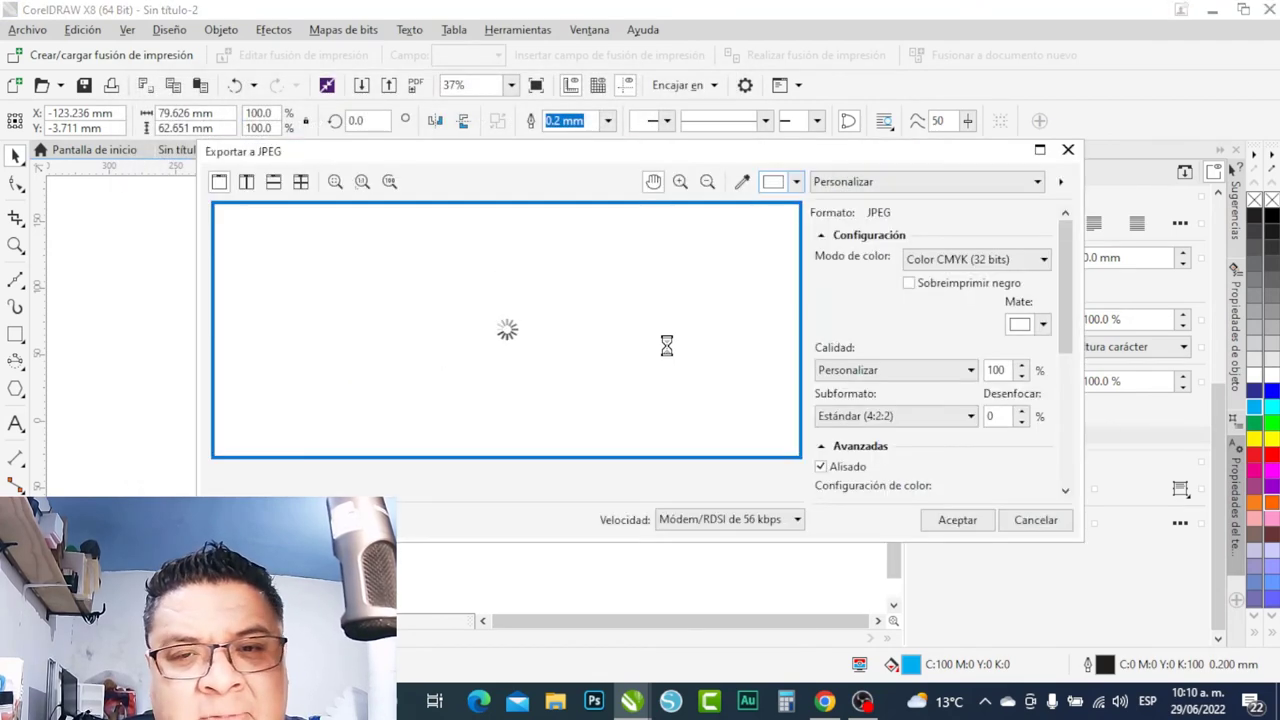
{"action": "scroll", "coordinate": [990, 400], "scroll_direction": "down", "scroll_amount": 5}
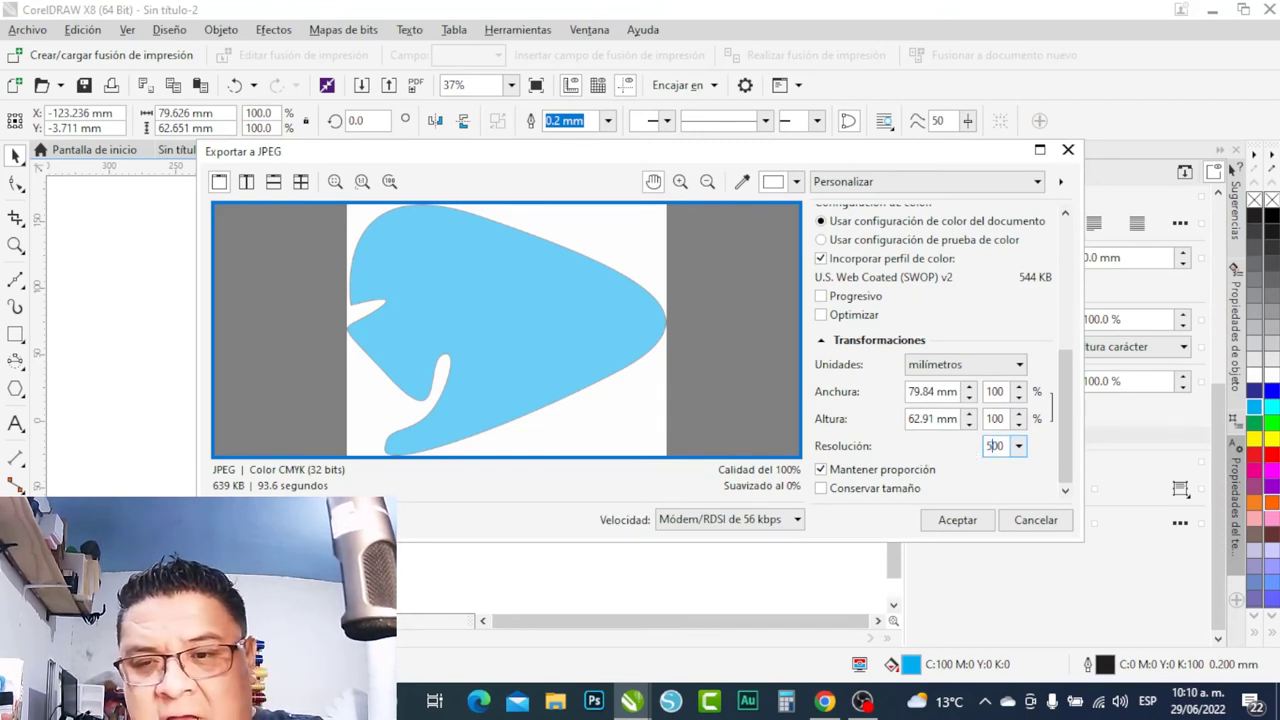
{"action": "left_click", "coordinate": [957, 521]}
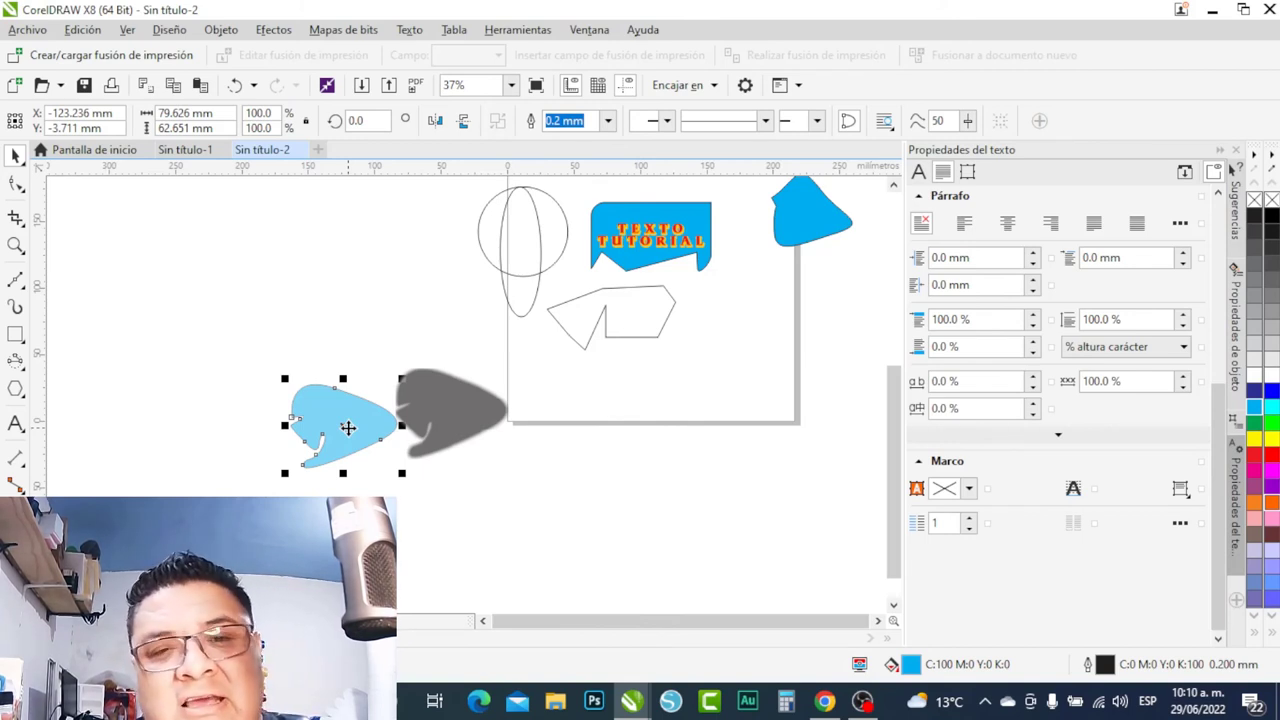
Draw a rectangle about 185 by 55 mm on the page's lower part and set its size to 200 by 90 mm.
{"action": "left_click", "coordinate": [15, 336]}
{"action": "scroll", "coordinate": [691, 354], "scroll_direction": "up", "scroll_amount": 2}
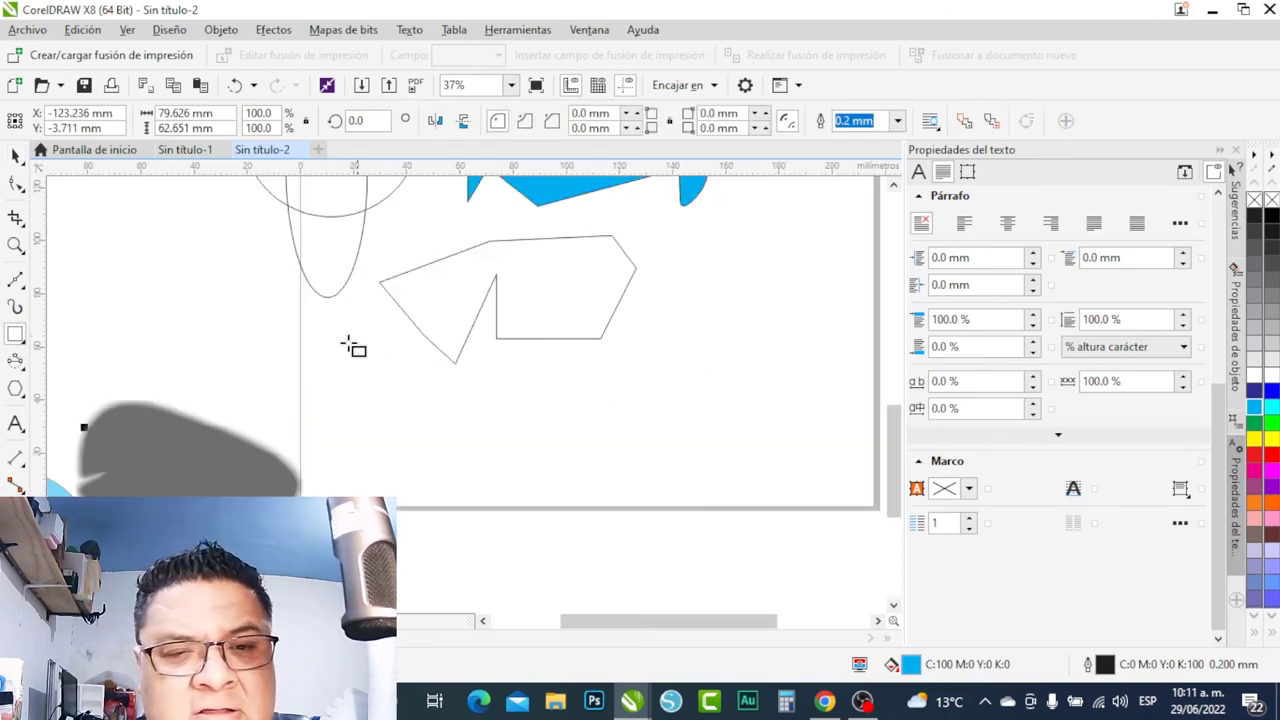
{"action": "left_click_drag", "start_coordinate": [349, 343], "coordinate": [841, 491]}
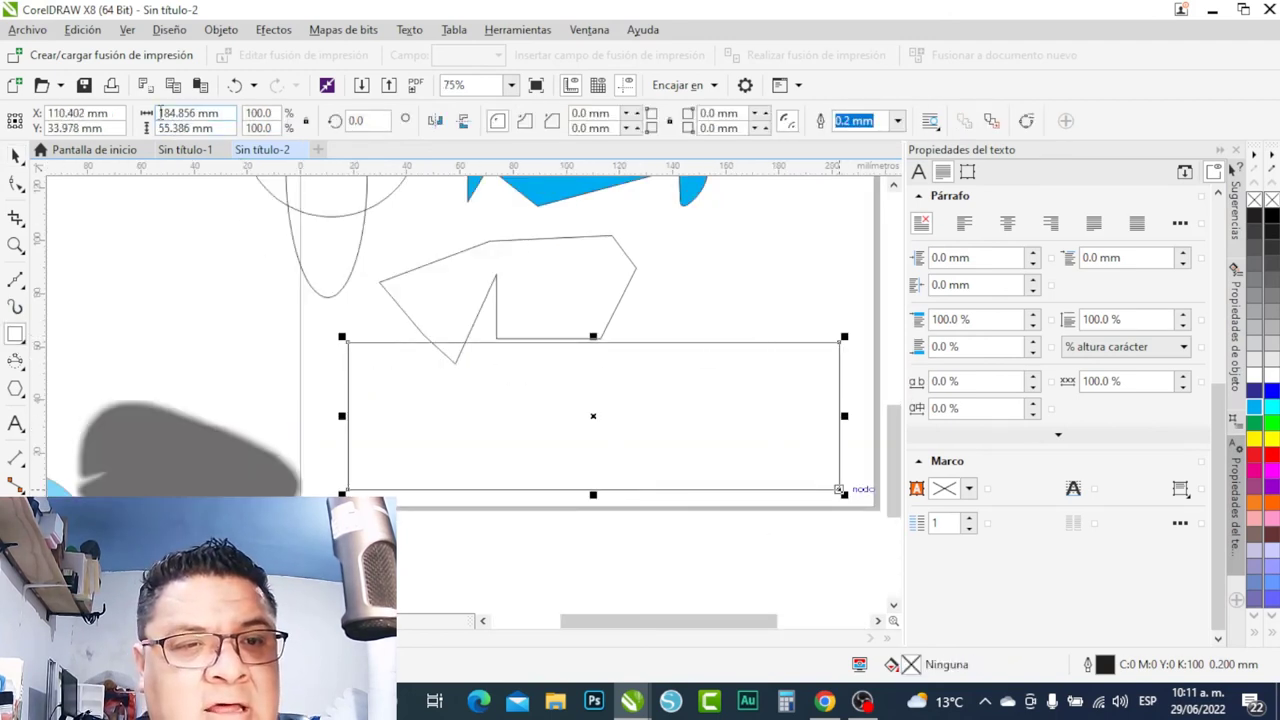
{"action": "double_click", "coordinate": [180, 113]}
{"action": "type", "text": "200mm"}
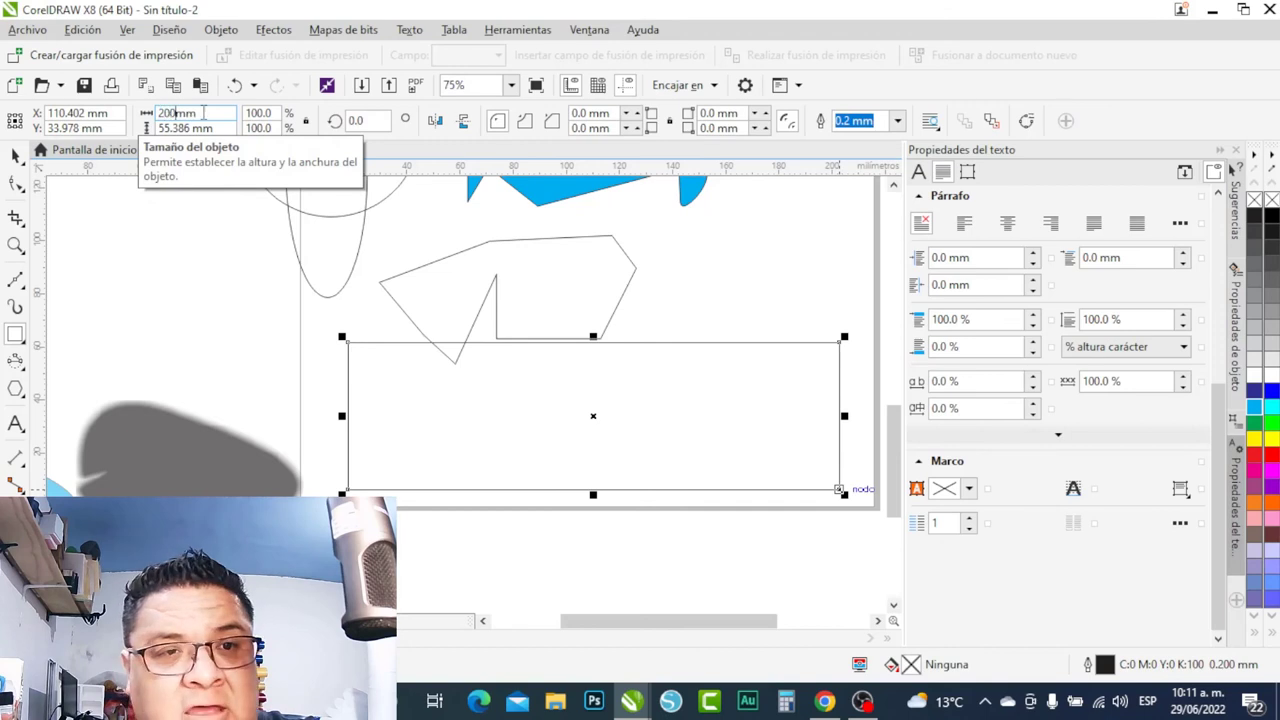
{"action": "double_click", "coordinate": [175, 128]}
{"action": "type", "text": "90"}
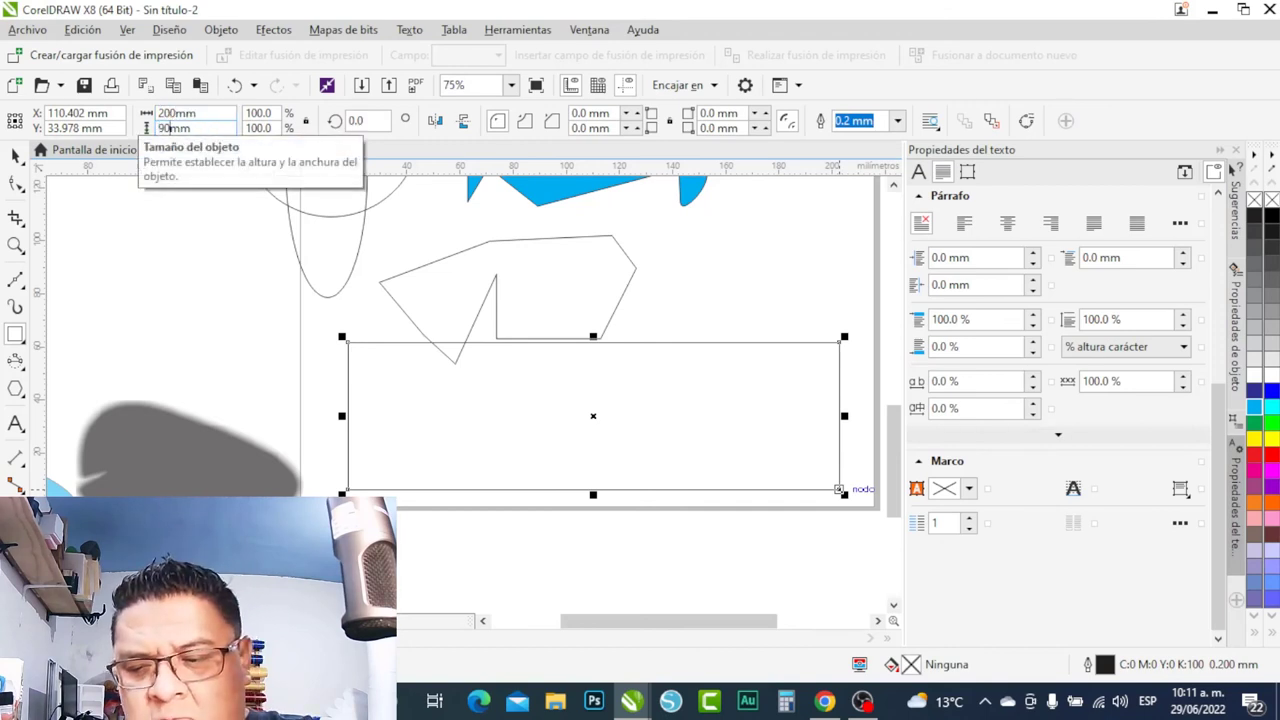
{"action": "key", "text": "Return"}
{"action": "key", "text": "F4"}
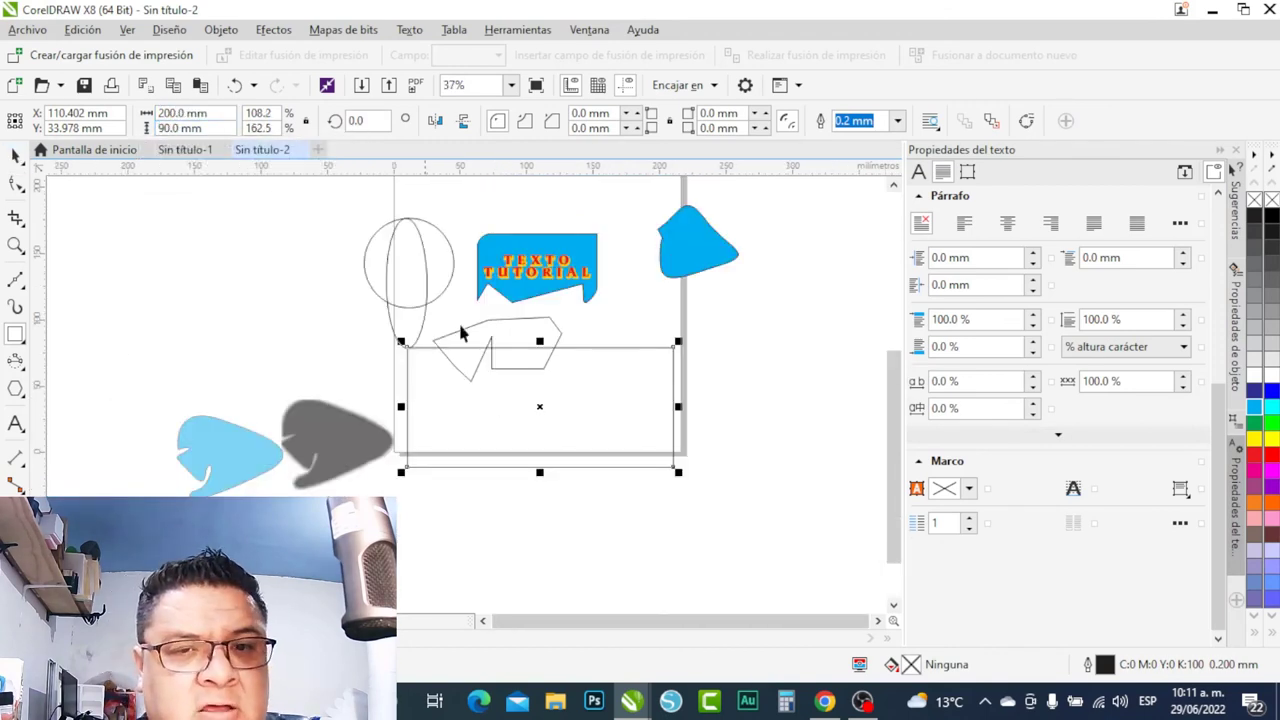
Delete all earlier sample shapes and center the remaining 200 by 90 mm rectangle on the page.
{"action": "left_click", "coordinate": [280, 151]}
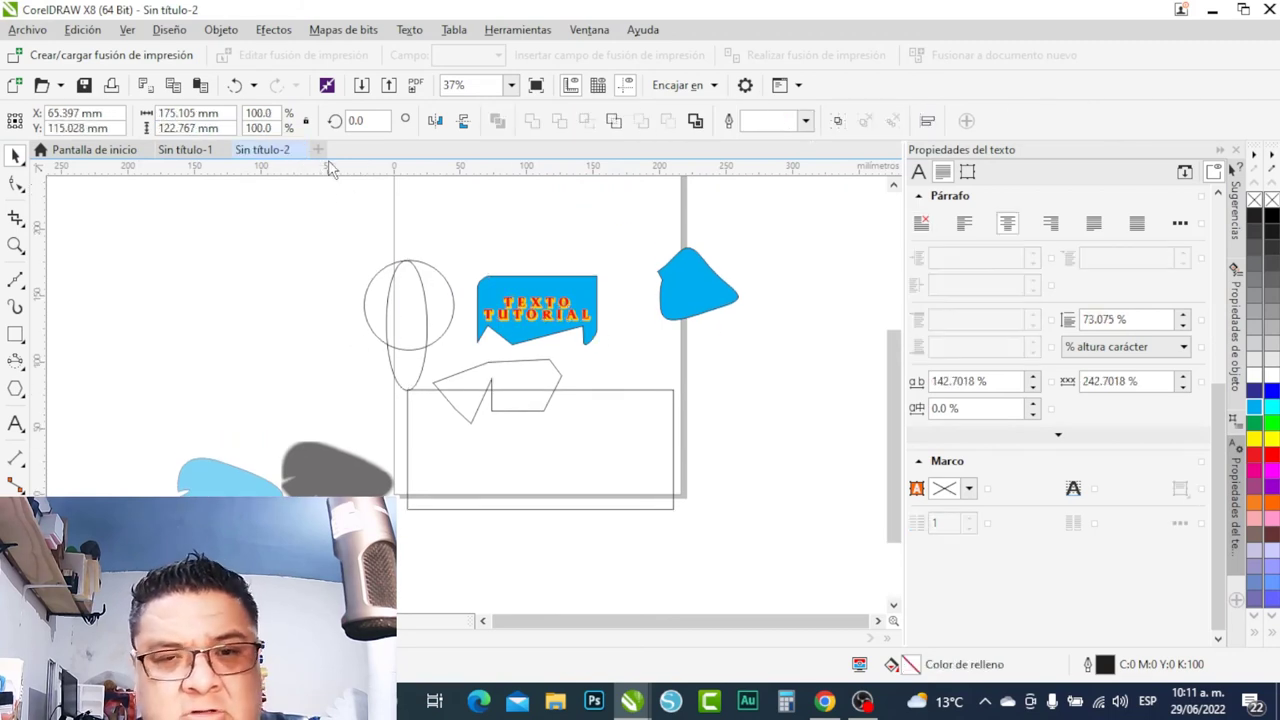
{"action": "key", "text": "Delete"}
{"action": "left_click_drag", "start_coordinate": [68, 385], "coordinate": [401, 556]}
{"action": "key", "text": "Delete"}
{"action": "left_click_drag", "start_coordinate": [806, 400], "coordinate": [645, 235]}
{"action": "key", "text": "Delete"}
{"action": "left_click", "coordinate": [597, 428]}
{"action": "scroll", "coordinate": [590, 428], "scroll_direction": "down", "scroll_amount": 2}
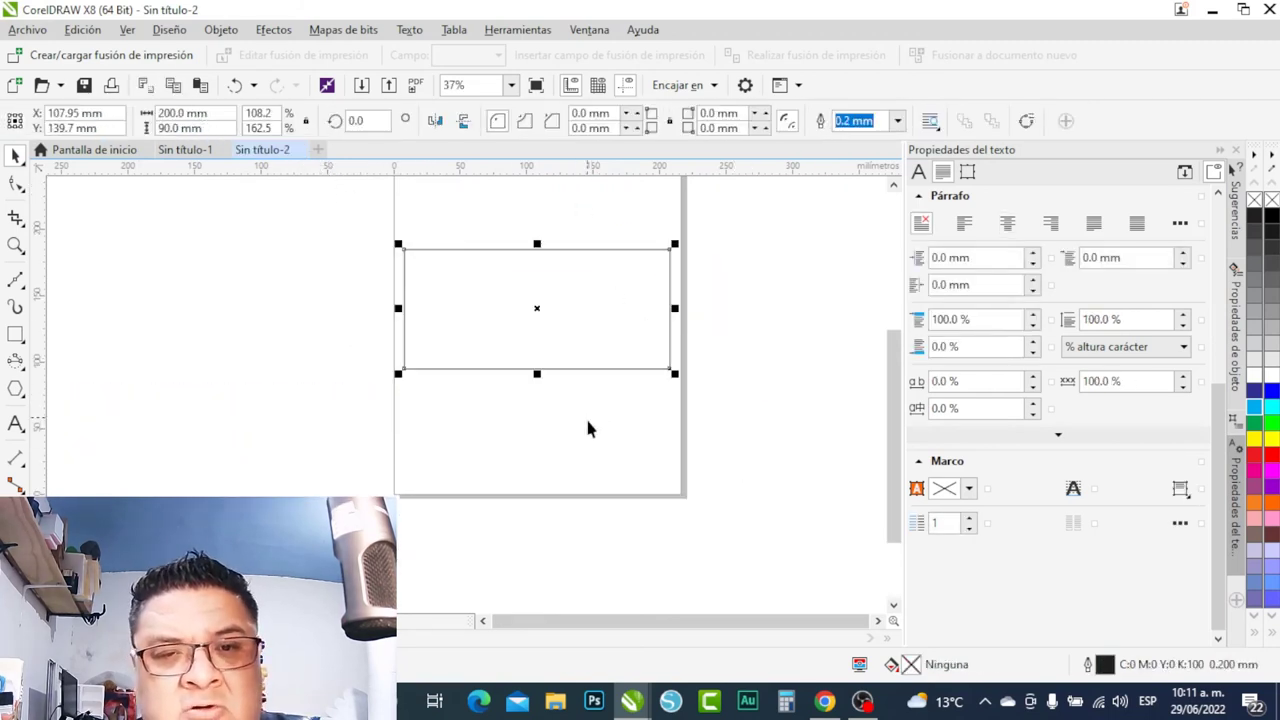
{"action": "scroll", "coordinate": [600, 400], "scroll_direction": "down", "scroll_amount": 1}
{"action": "scroll", "coordinate": [617, 337], "scroll_direction": "up", "scroll_amount": 1}
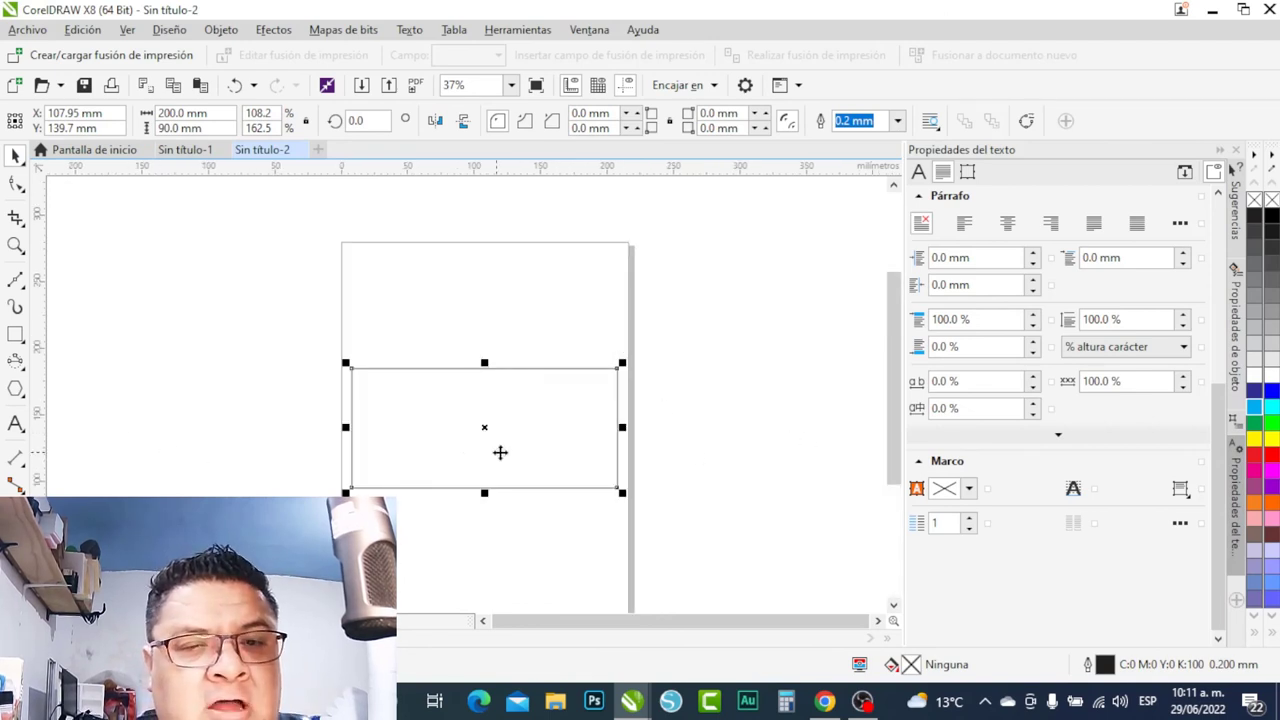
Draw a rectangle about 66 by 78 mm beside the page, fill it red and move it into the large rectangle's left part.
{"action": "left_click", "coordinate": [13, 340]}
{"action": "mouse_move", "coordinate": [150, 350]}
{"action": "left_mouse_down"}
{"action": "mouse_move", "coordinate": [240, 489]}
{"action": "mouse_move", "coordinate": [241, 461]}
{"action": "left_mouse_up"}
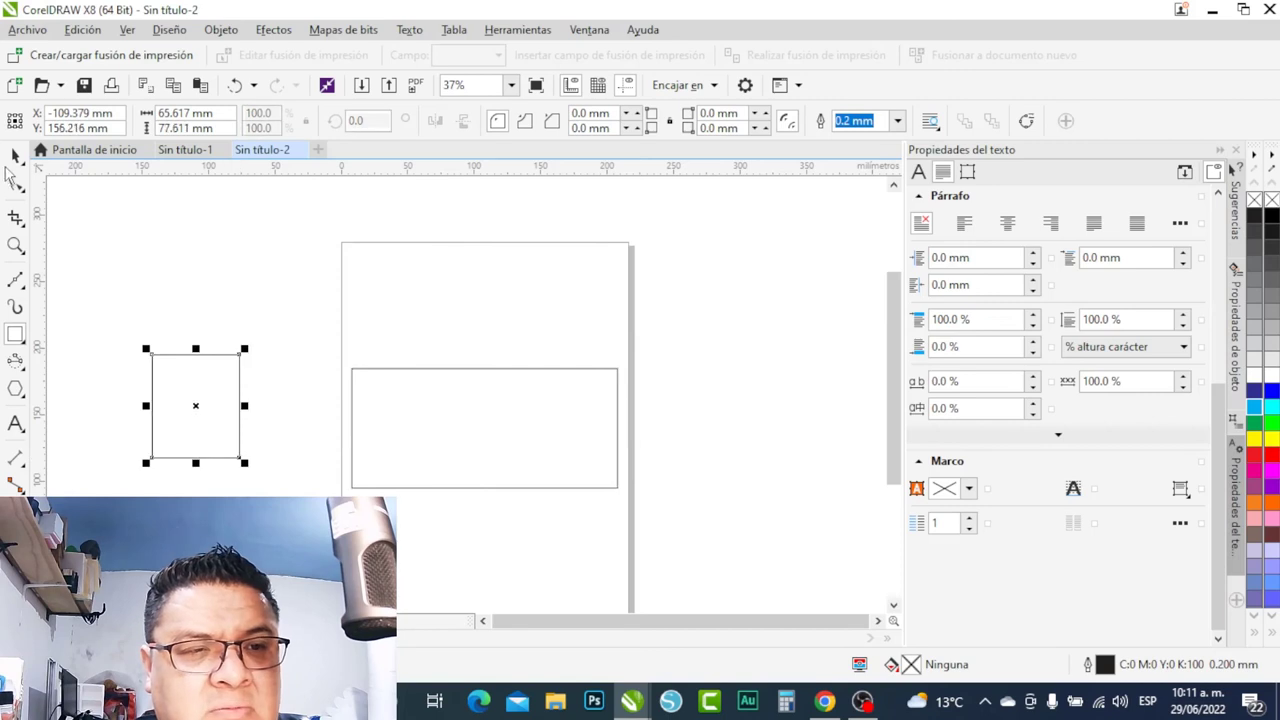
{"action": "left_click", "coordinate": [15, 156]}
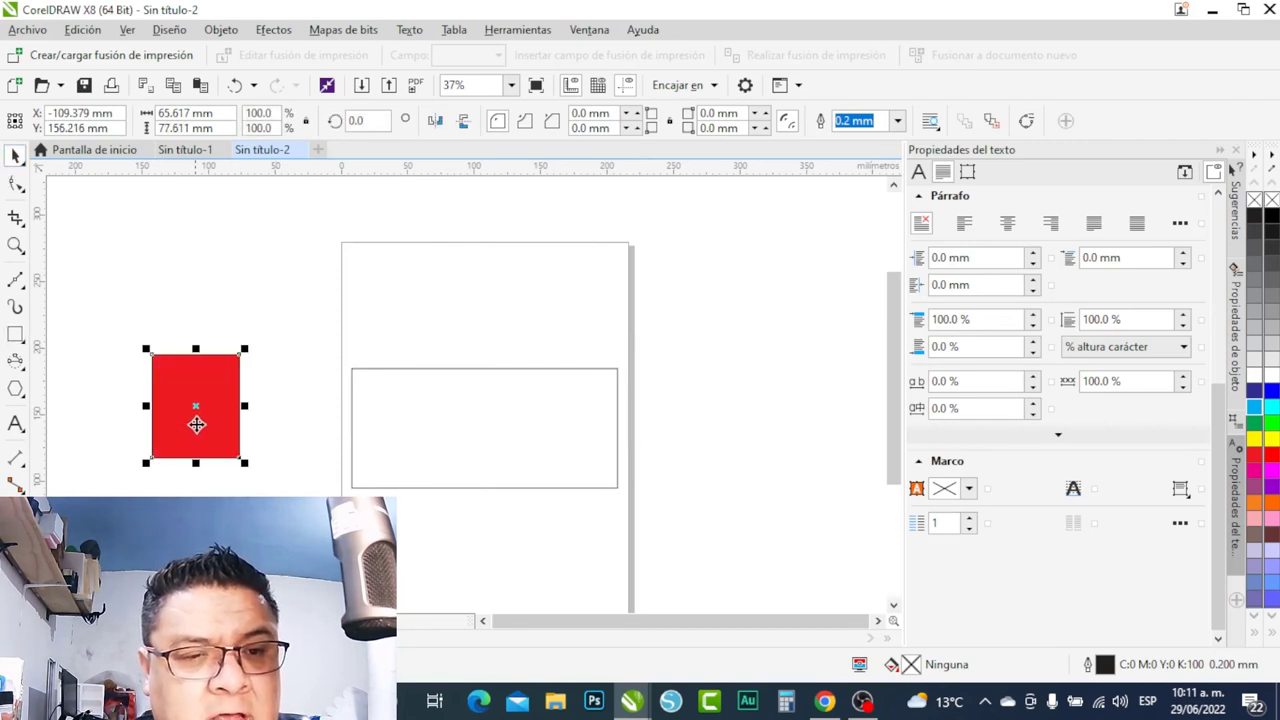
{"action": "left_click_drag", "start_coordinate": [194, 420], "coordinate": [409, 452]}
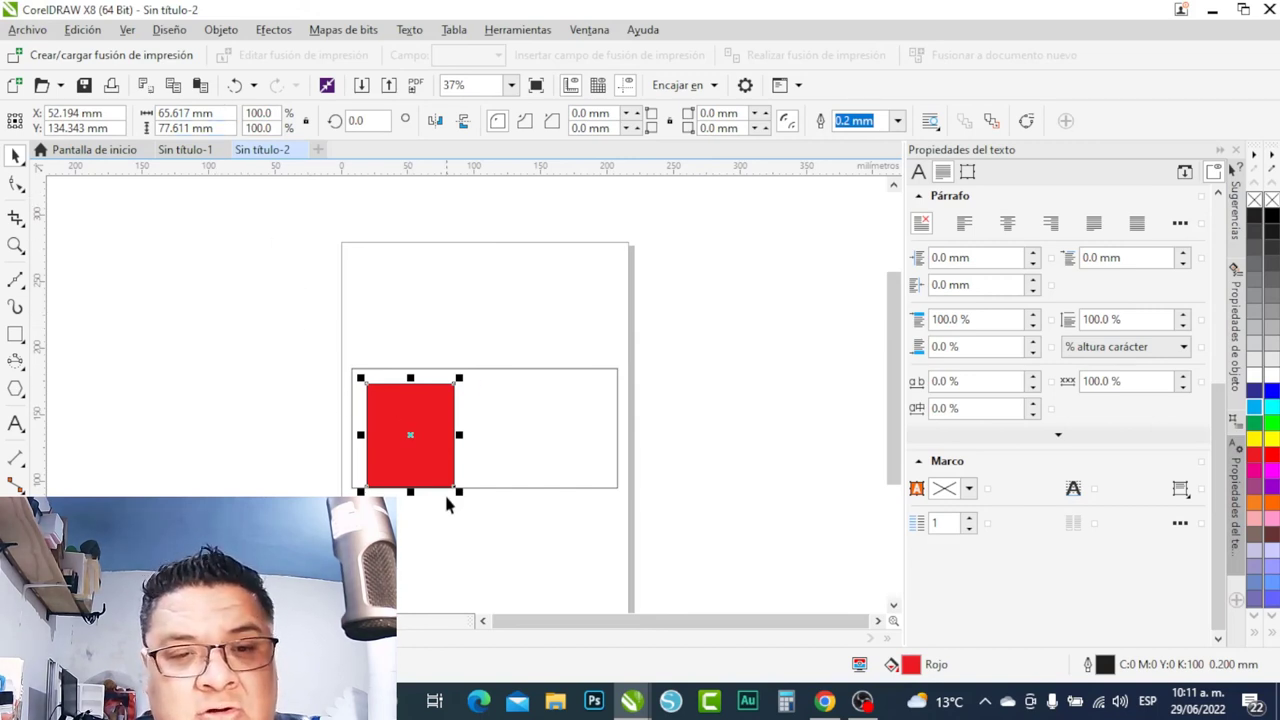
Try shrinking the red rectangle to about 32 by 54 mm and undo the resizing.
{"action": "left_click_drag", "start_coordinate": [410, 491], "coordinate": [415, 432]}
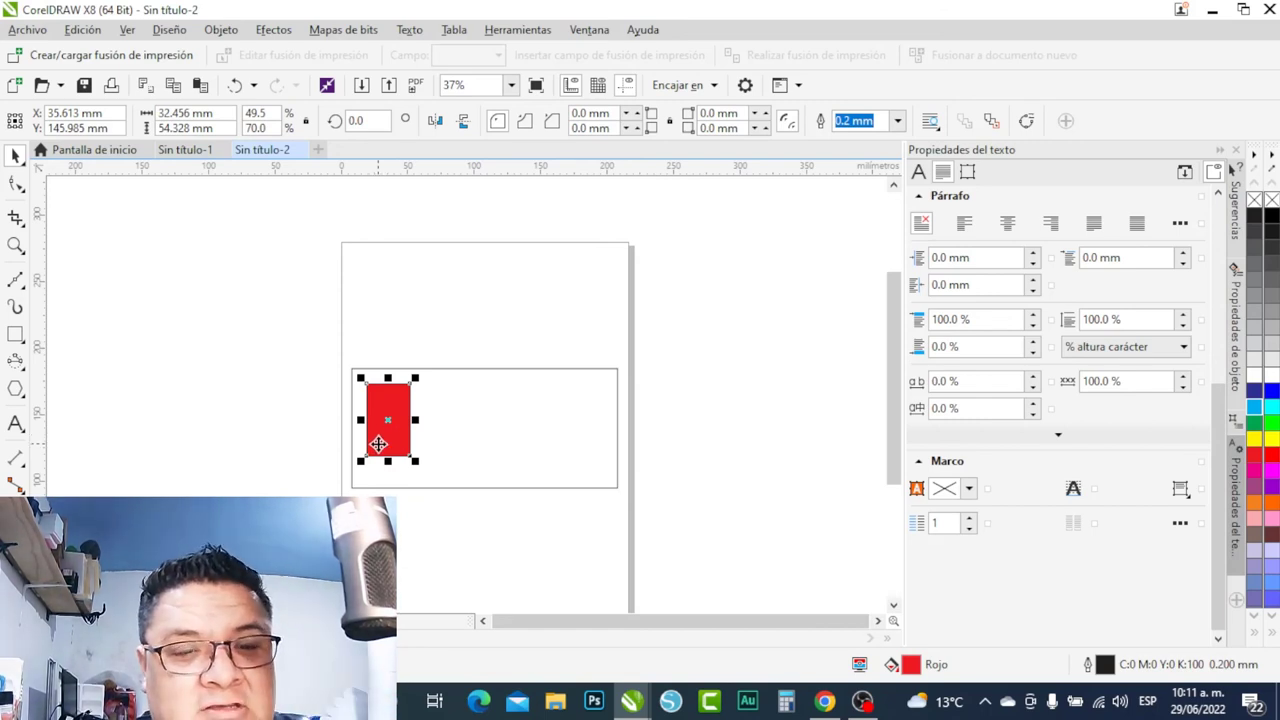
{"action": "key", "text": "ctrl+z"}
{"action": "key", "text": "ctrl+z"}
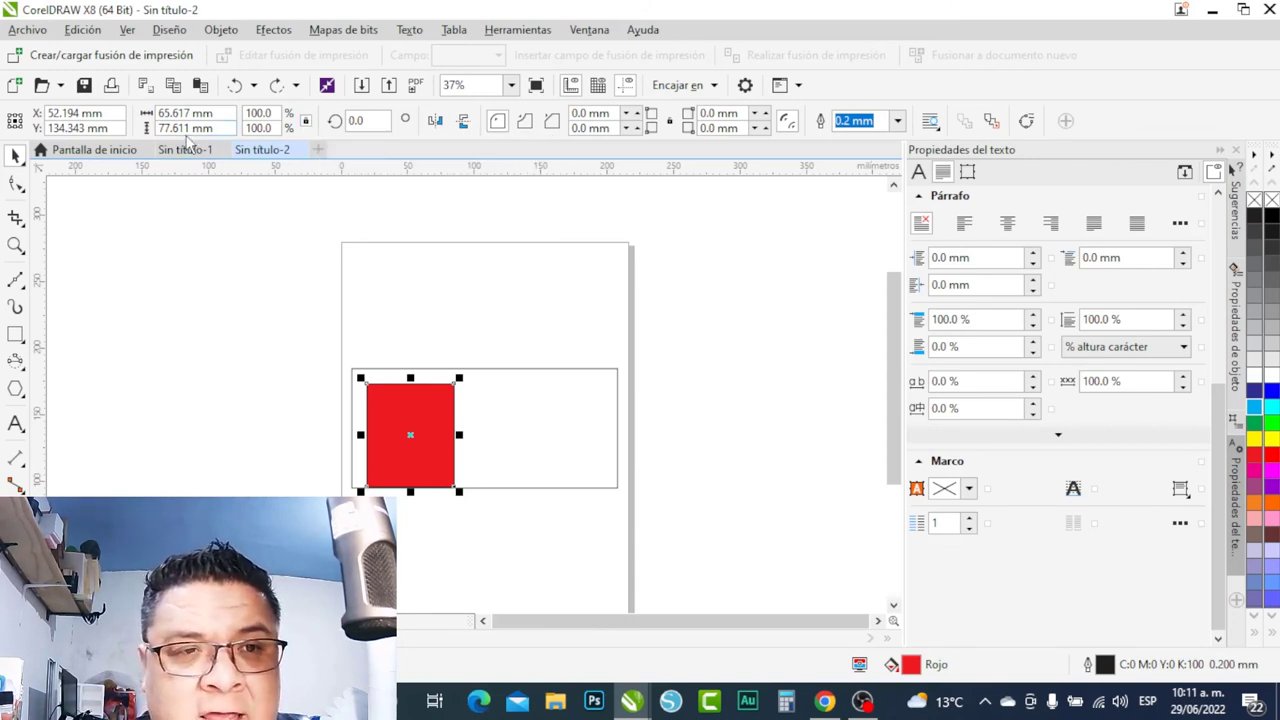
Scale the red rectangle proportionally to a height of 90 mm and align it vertically with the large rectangle, about 51 mm left of page center.
{"action": "double_click", "coordinate": [176, 128]}
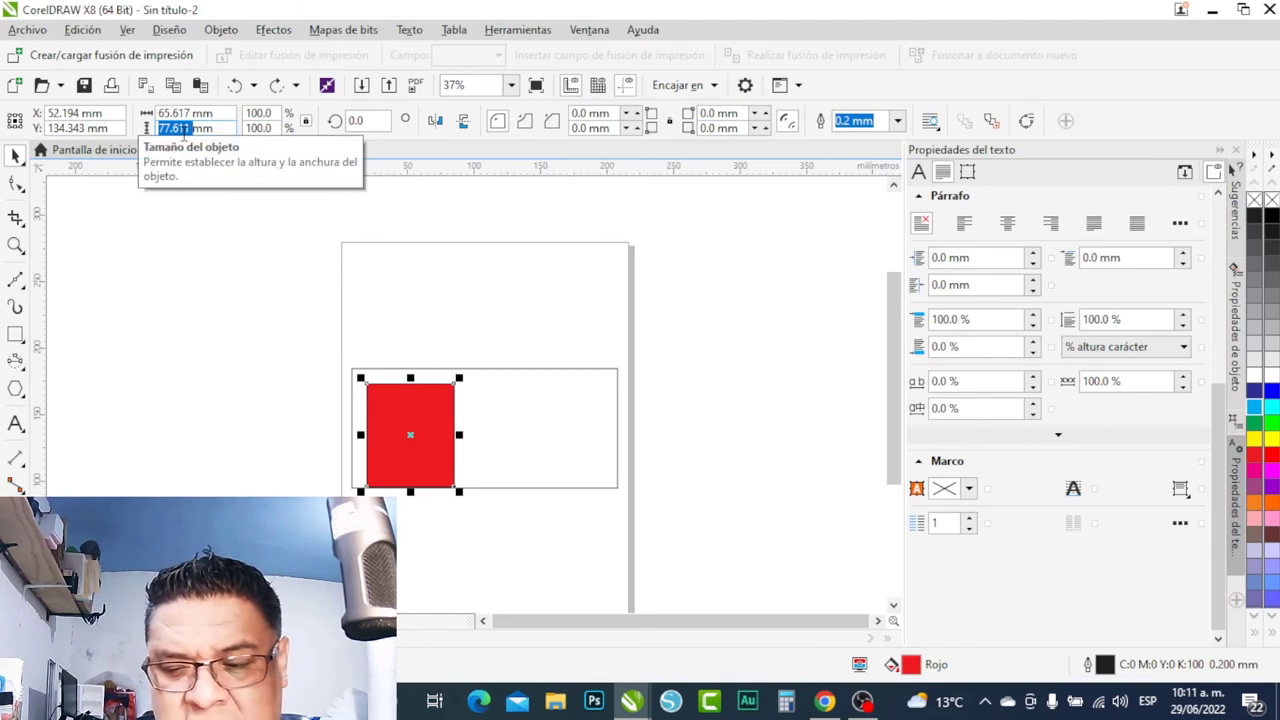
{"action": "type", "text": "90"}
{"action": "key", "text": "Return"}
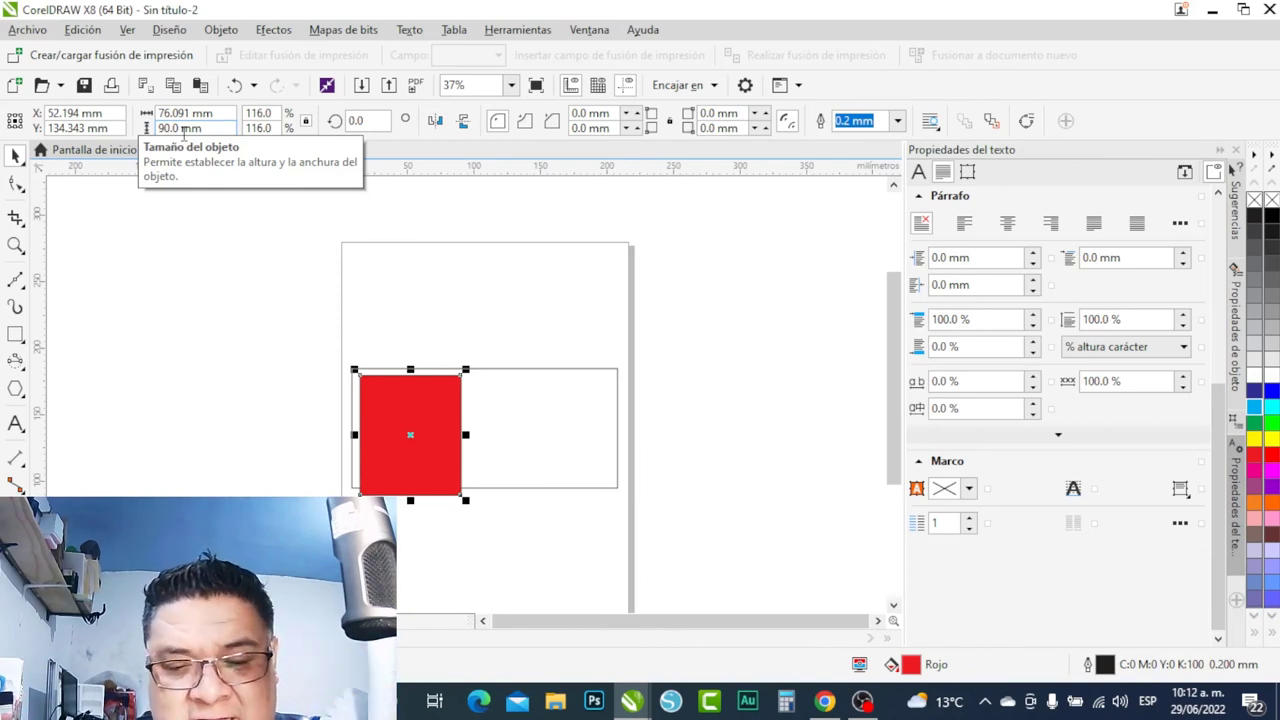
{"action": "key", "text": "p"}
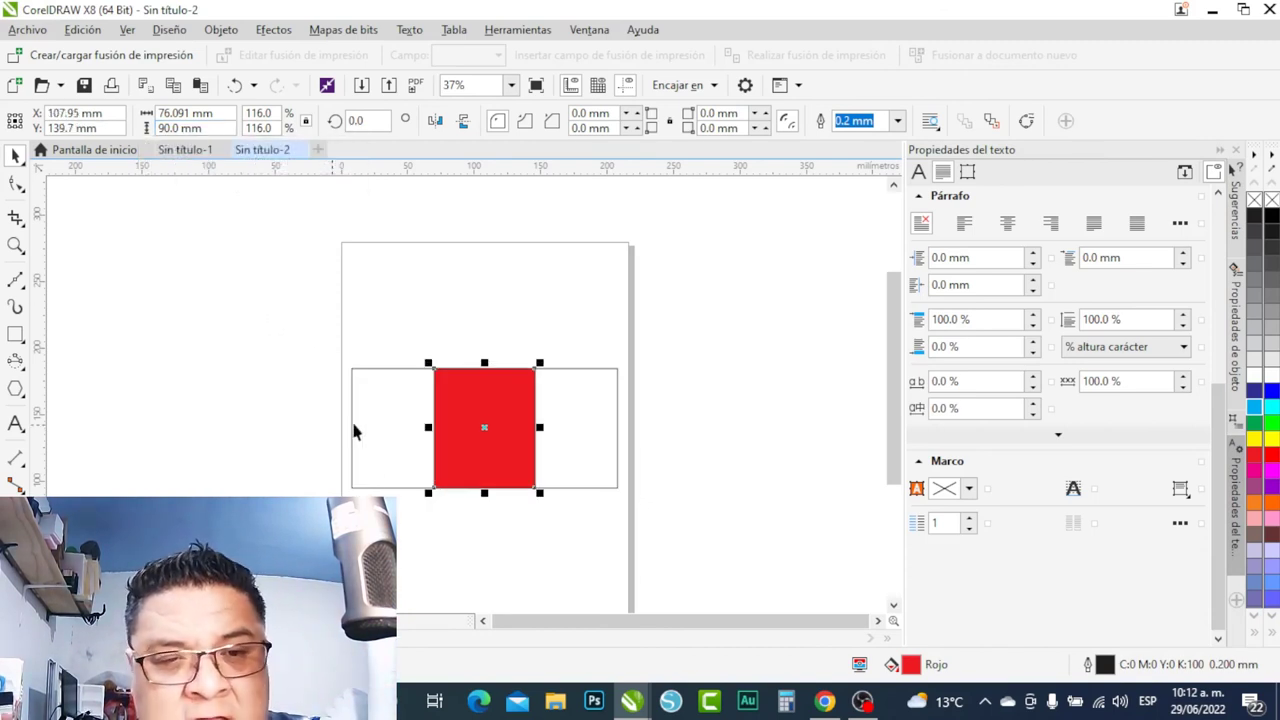
{"action": "left_click_drag", "start_coordinate": [437, 453], "coordinate": [366, 460]}
Add the two-line text "Feliz Día" in the white area beside the red rectangle and enlarge it to about 83 pt.
{"action": "left_click", "coordinate": [15, 423]}
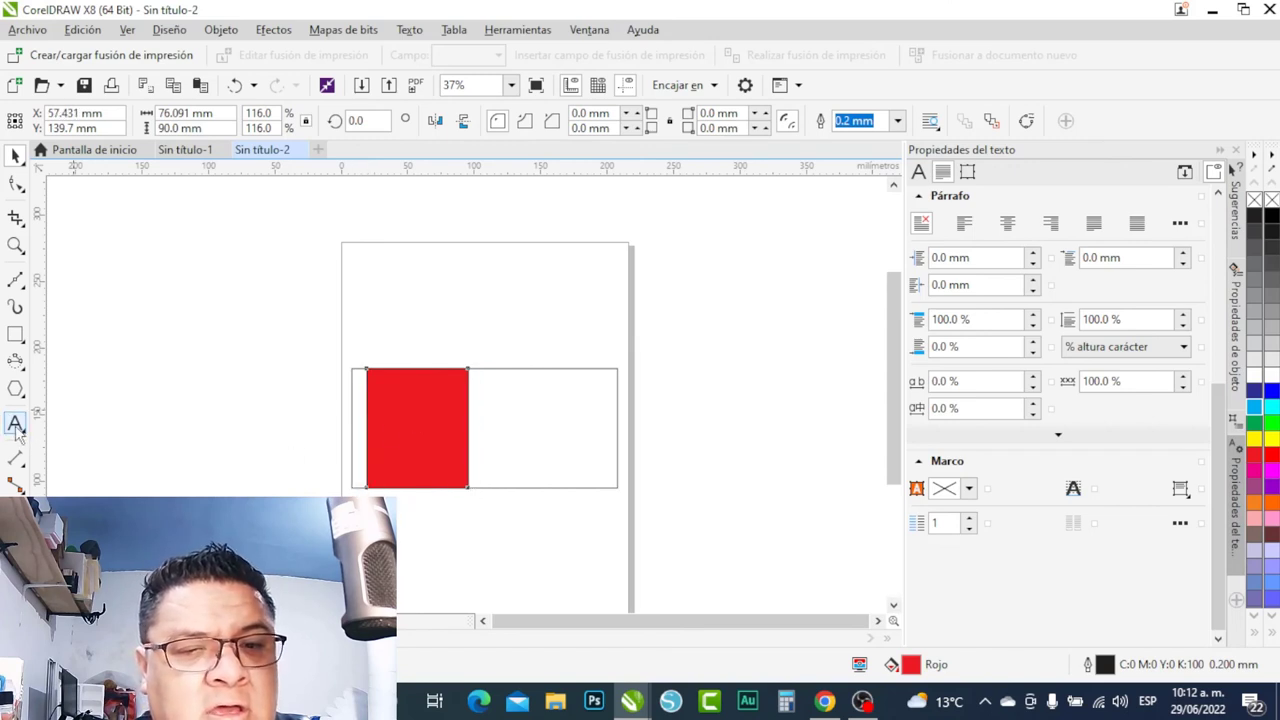
{"action": "left_click", "coordinate": [516, 410]}
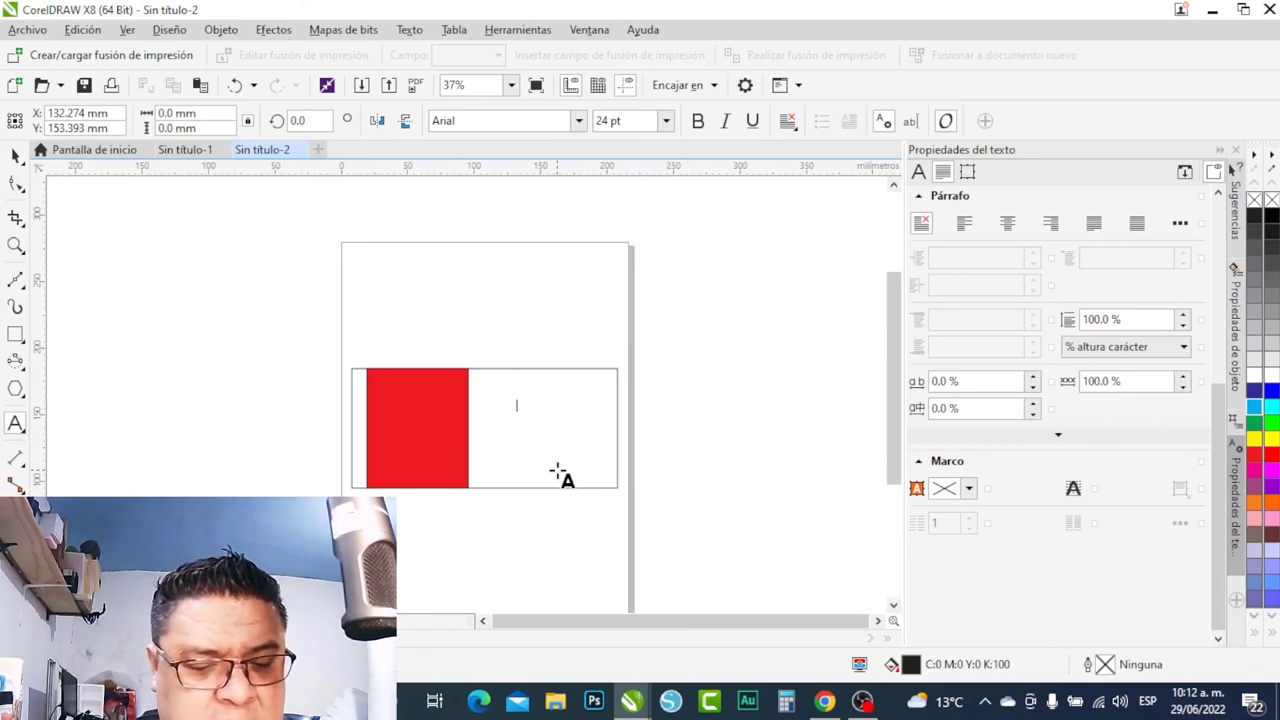
{"action": "type", "text": "Feliz"}
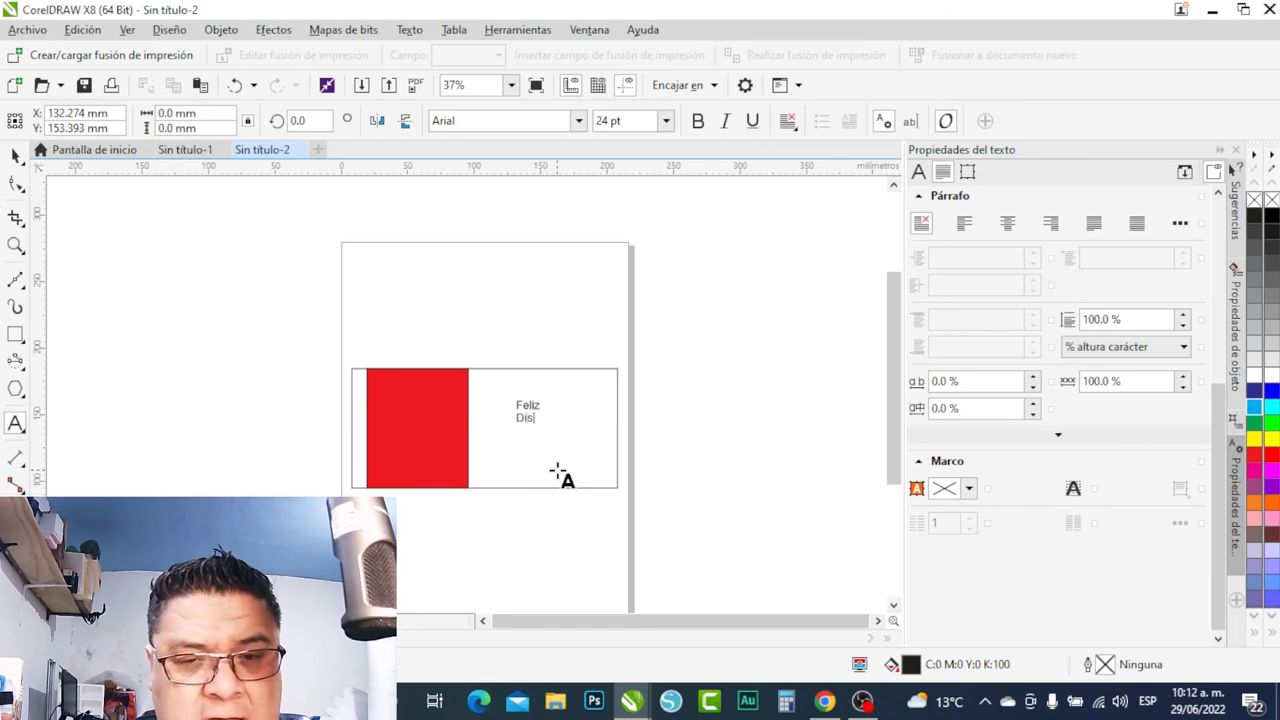
{"action": "key", "text": "BackSpace"}
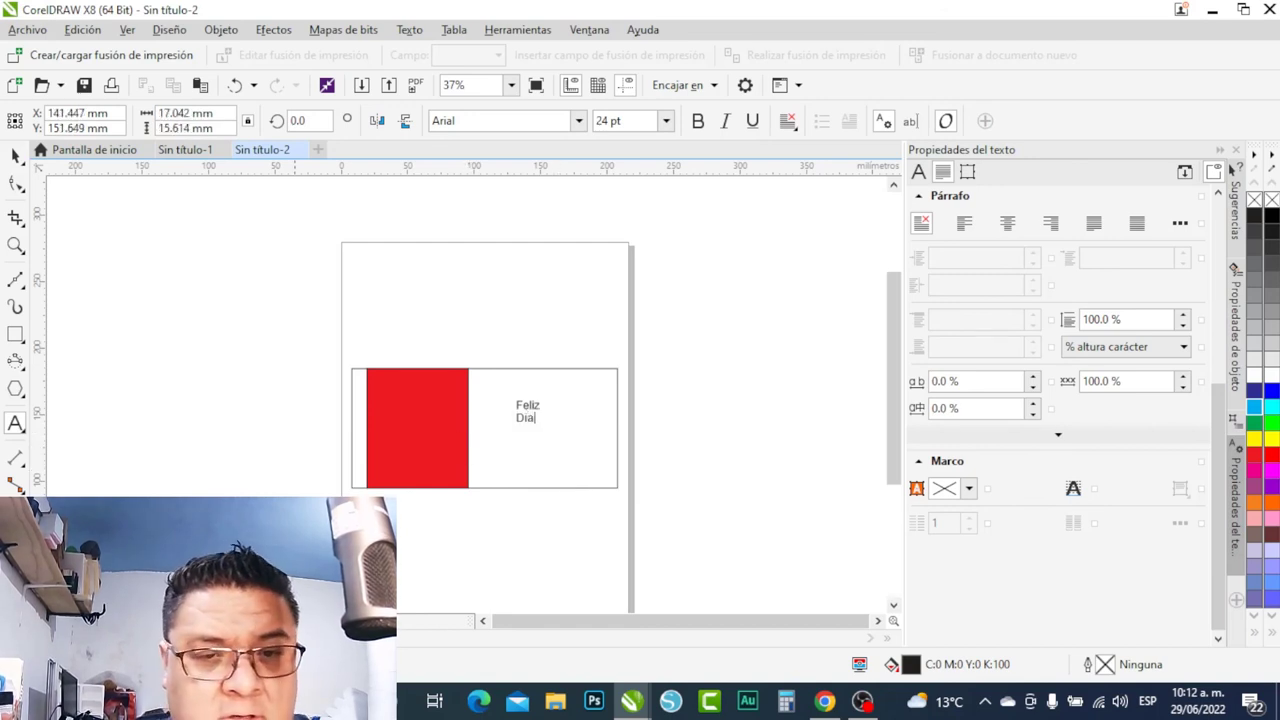
{"action": "key", "text": "Escape"}
{"action": "key", "text": "space"}
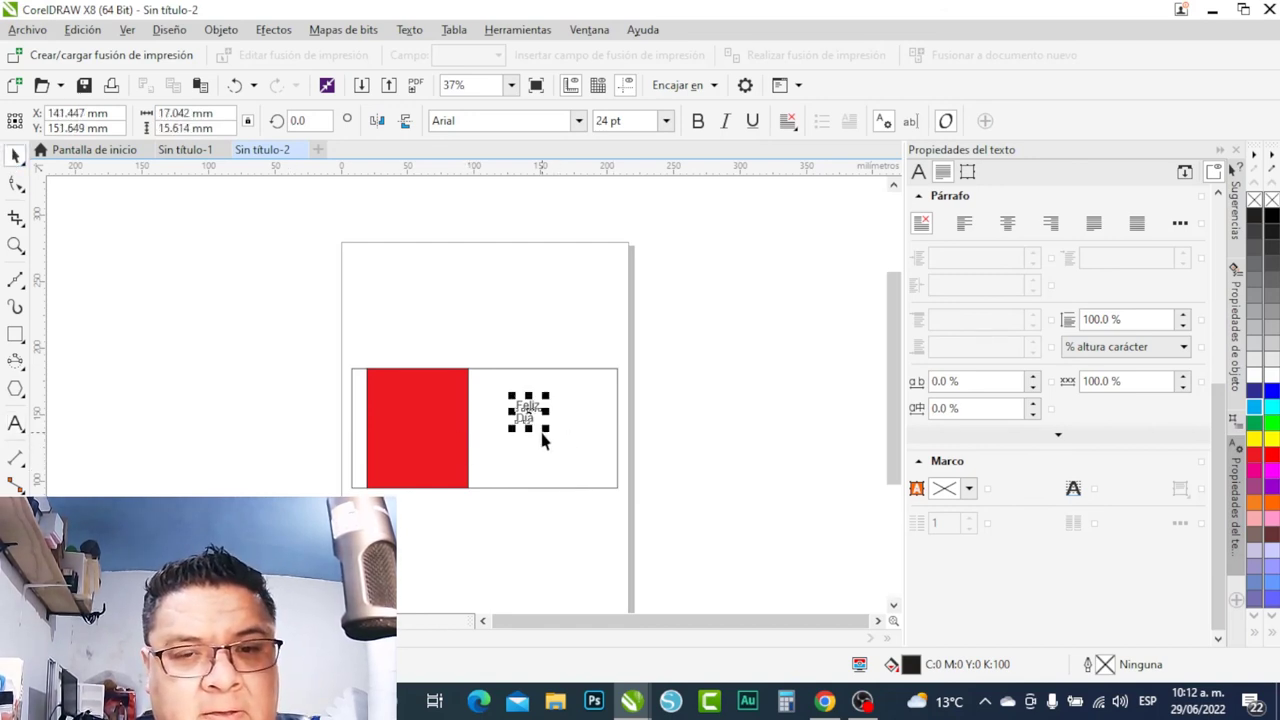
{"action": "left_click_drag", "start_coordinate": [549, 428], "coordinate": [609, 485]}
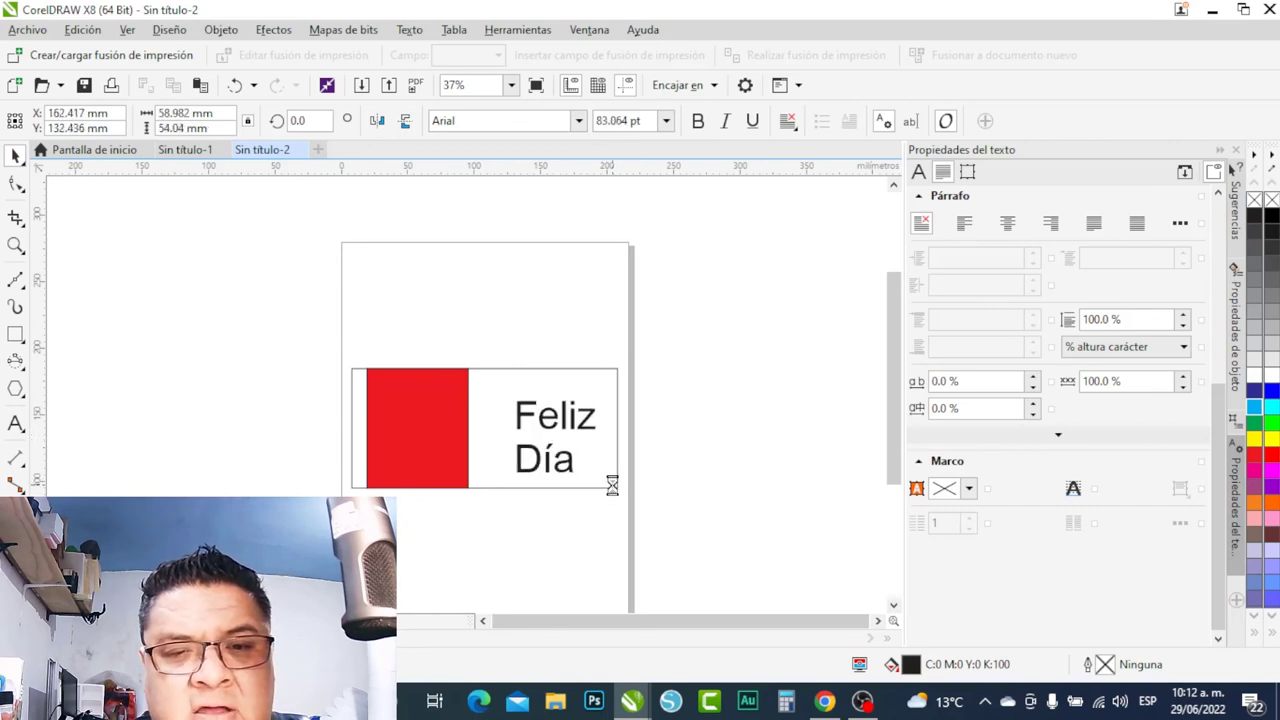
Center-align the "Feliz Día" text and set its font to Andrea.
{"action": "left_click", "coordinate": [787, 121]}
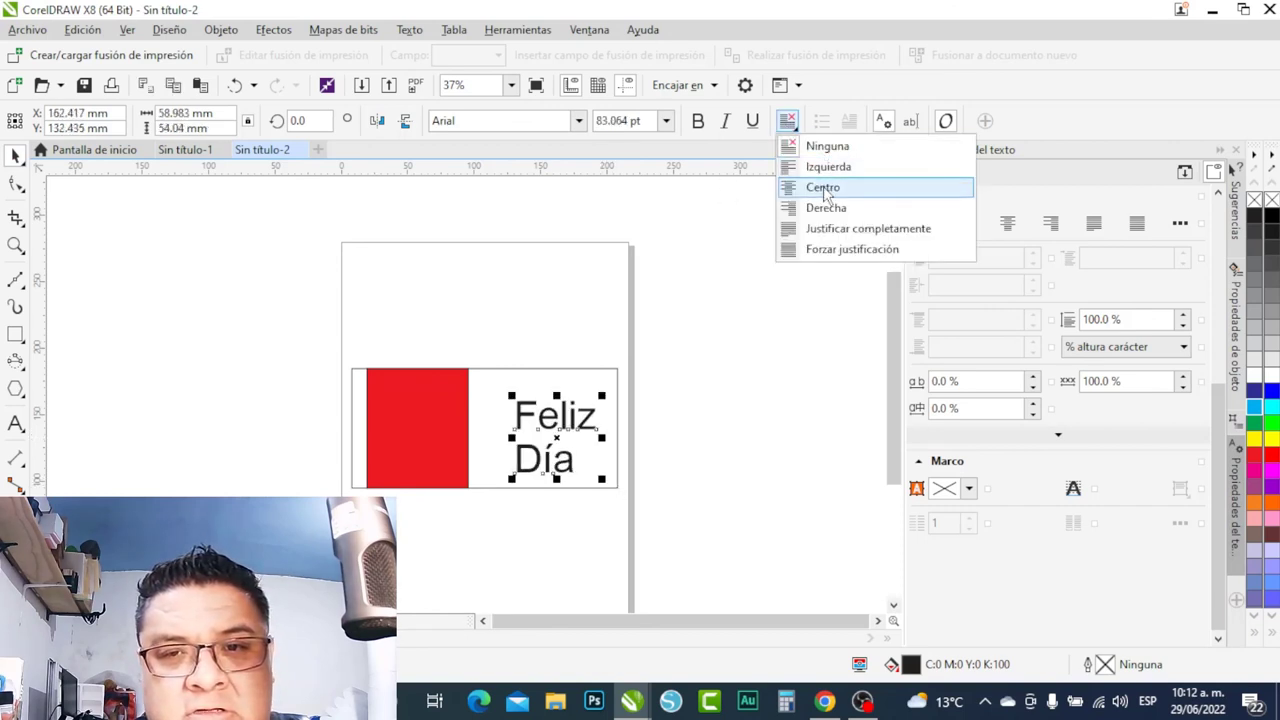
{"action": "left_click", "coordinate": [823, 186]}
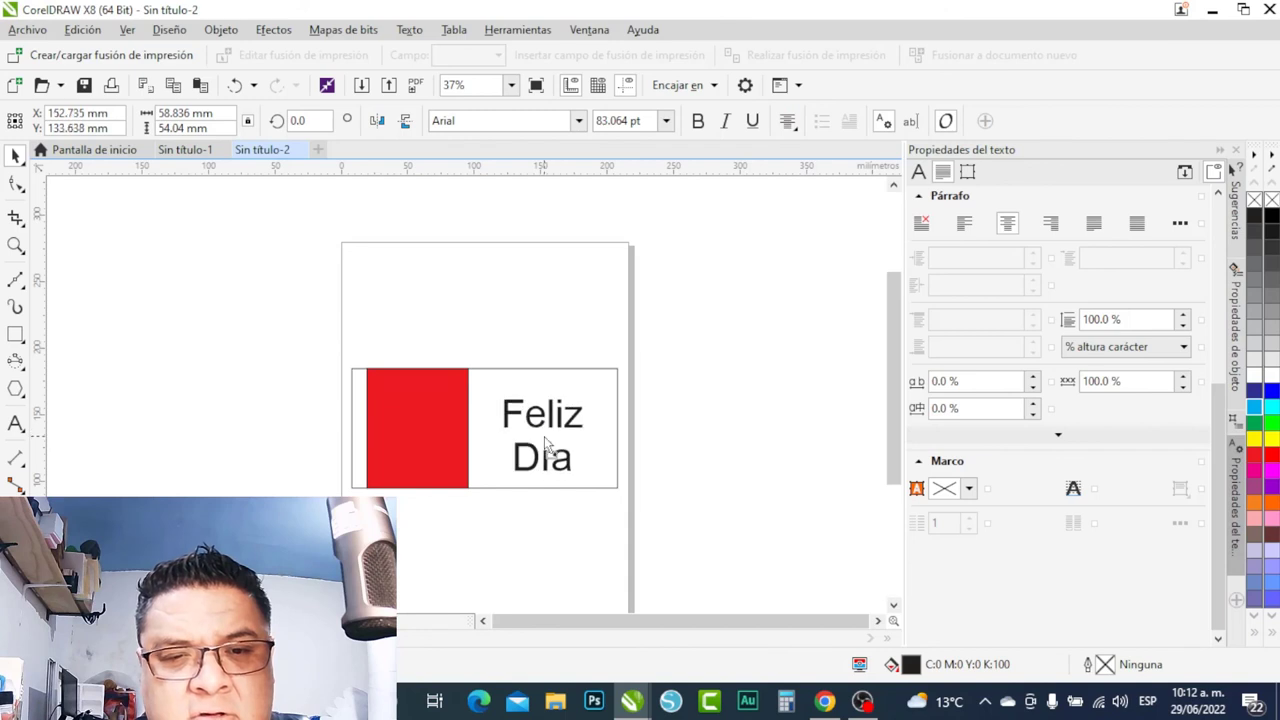
{"action": "left_click", "coordinate": [578, 120]}
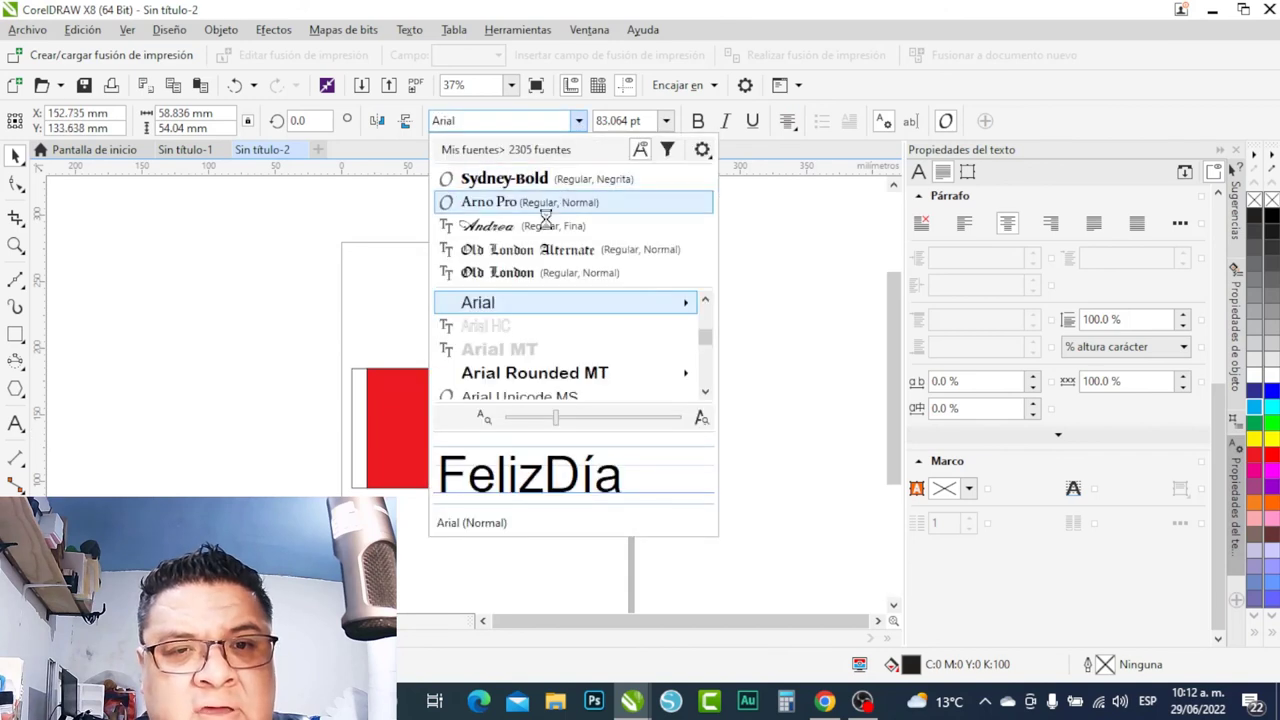
{"action": "left_click", "coordinate": [537, 230]}
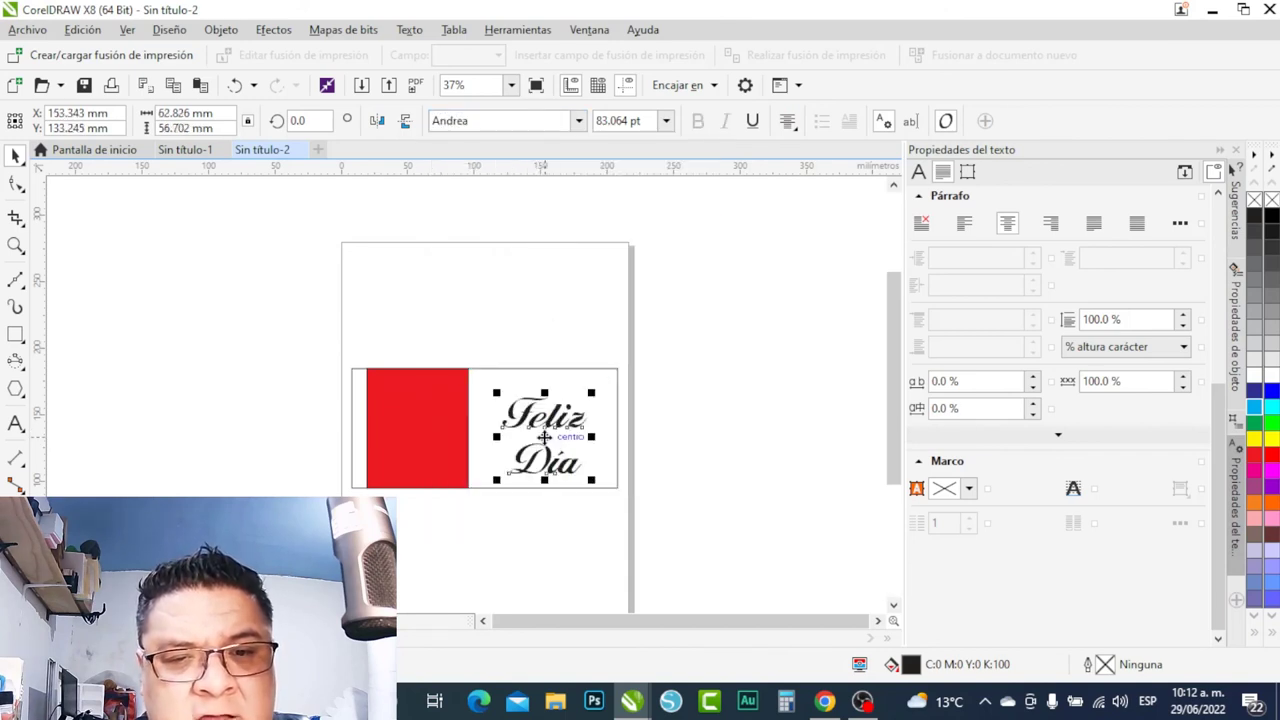
Move the "Feliz Día" text about 1 mm right and 7 mm up, and fill it with magenta.
{"action": "left_click_drag", "start_coordinate": [544, 437], "coordinate": [545, 427]}
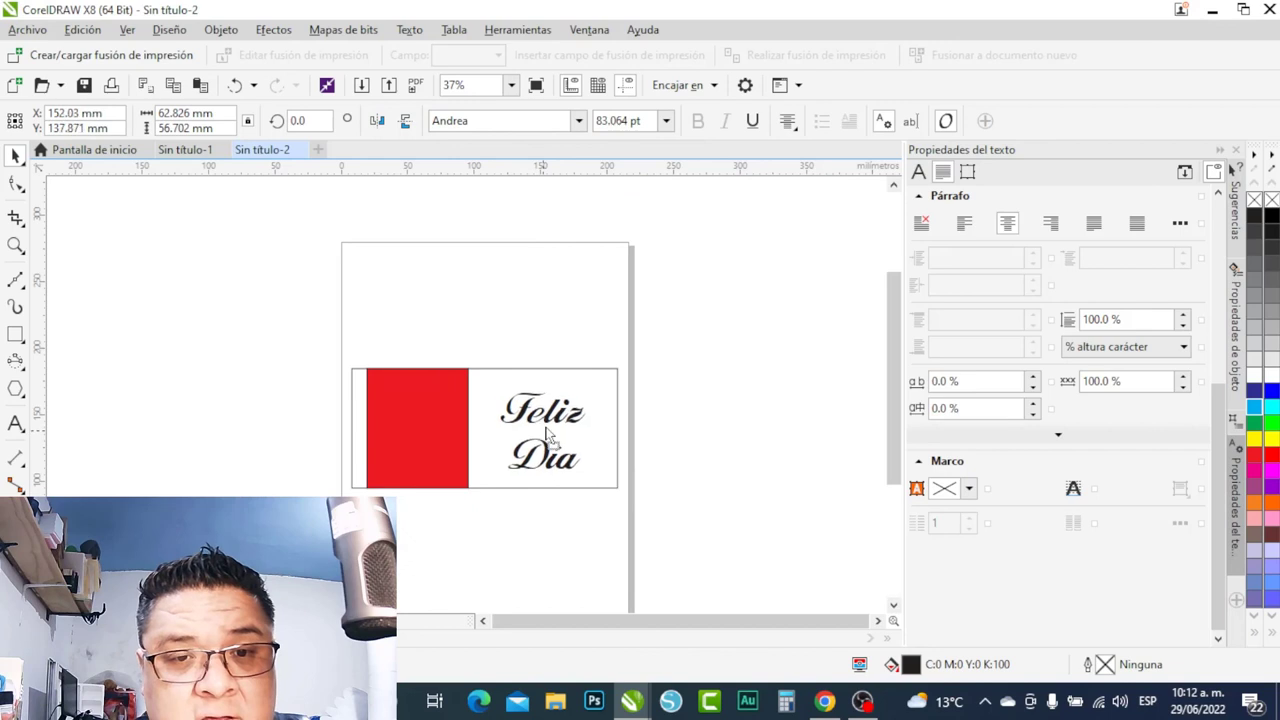
{"action": "left_click", "coordinate": [1257, 458]}
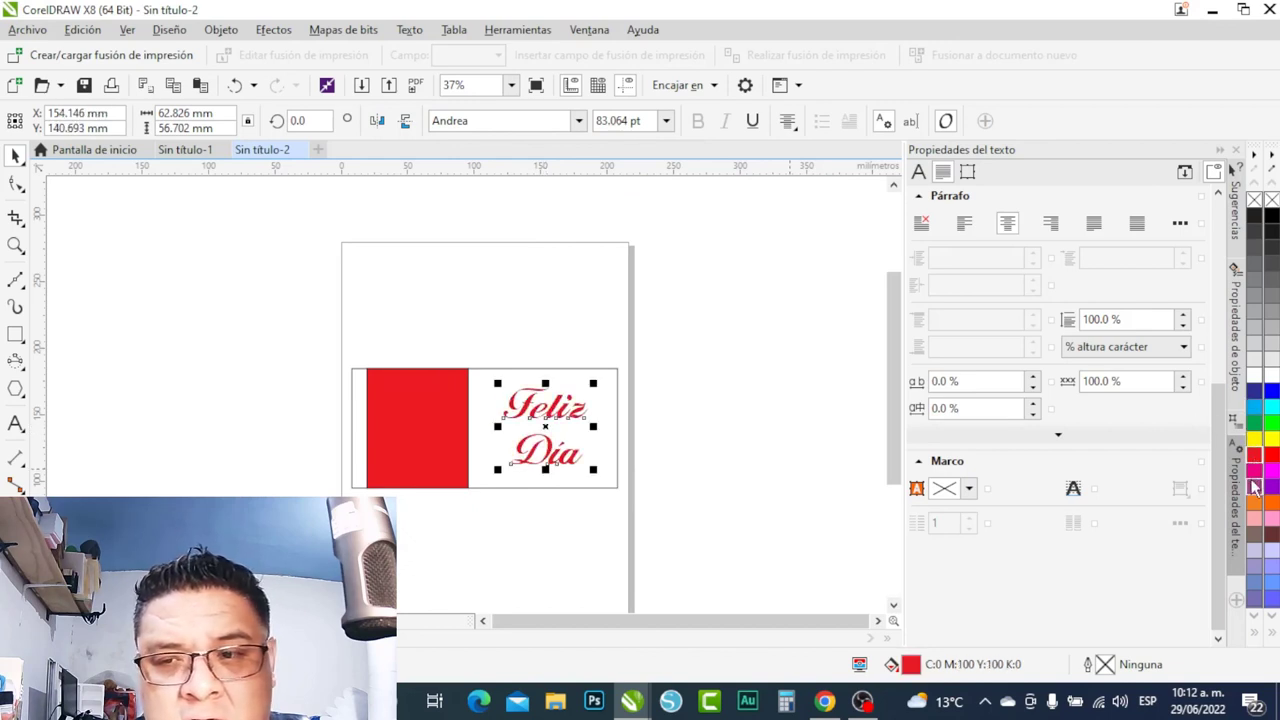
{"action": "left_click", "coordinate": [1257, 470]}
{"action": "left_click", "coordinate": [712, 543]}
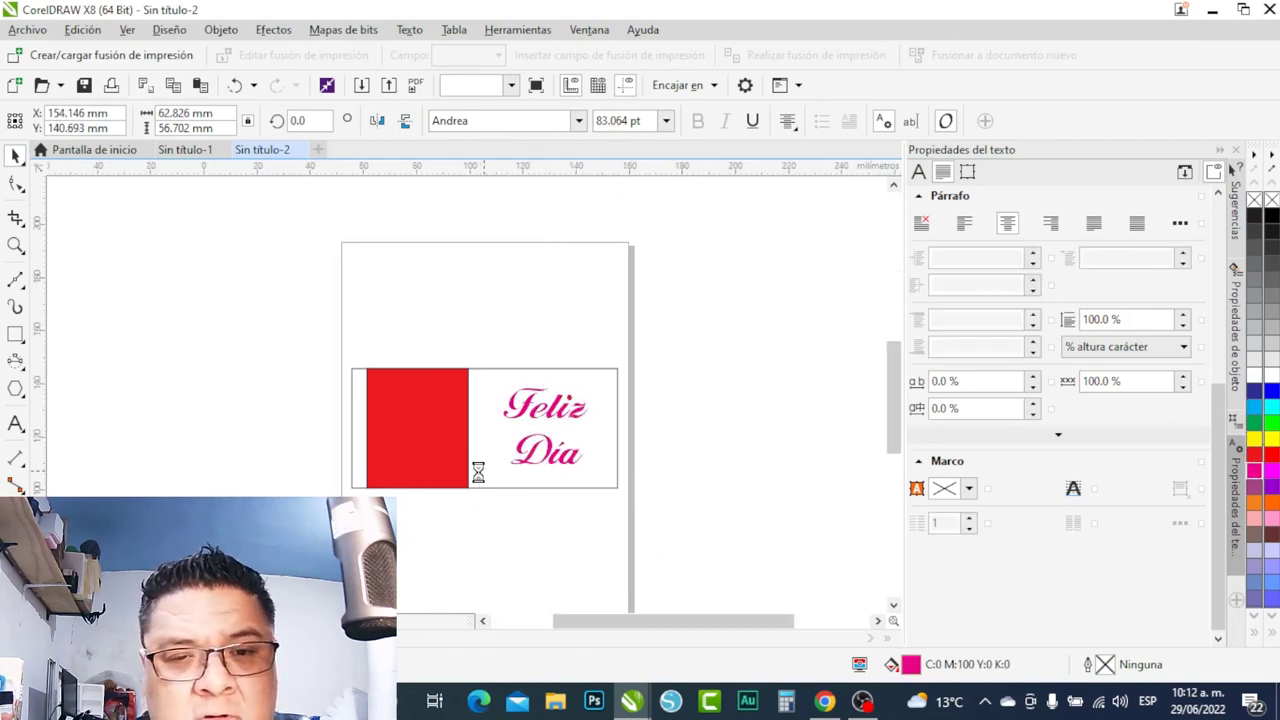
{"action": "scroll", "coordinate": [483, 479], "scroll_direction": "up", "scroll_amount": 2}
{"action": "left_click", "coordinate": [500, 500]}
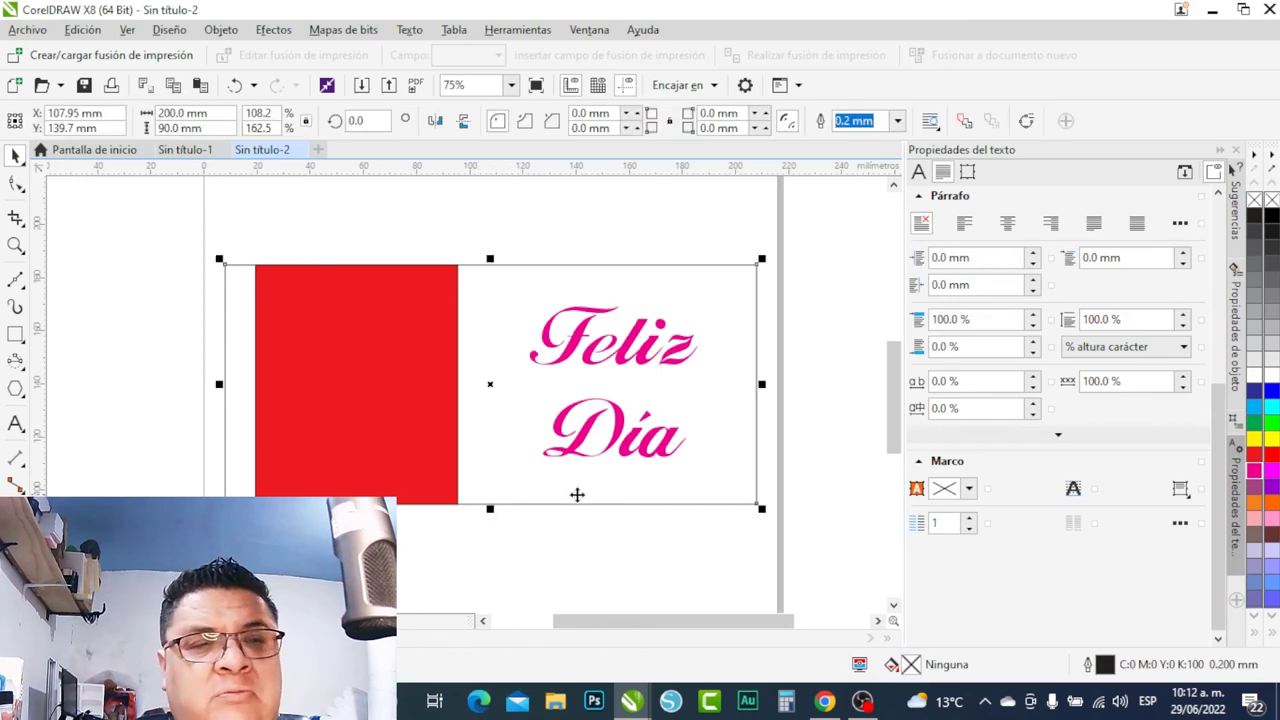
{"action": "left_click", "coordinate": [657, 460]}
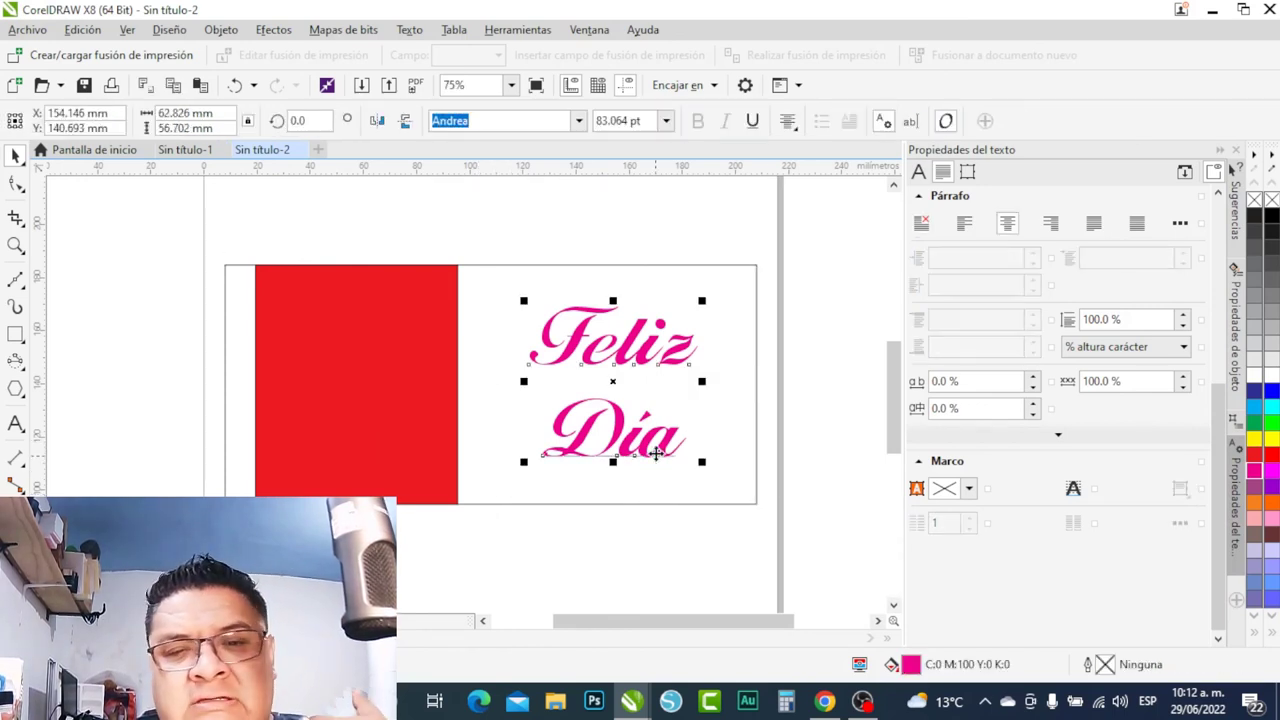